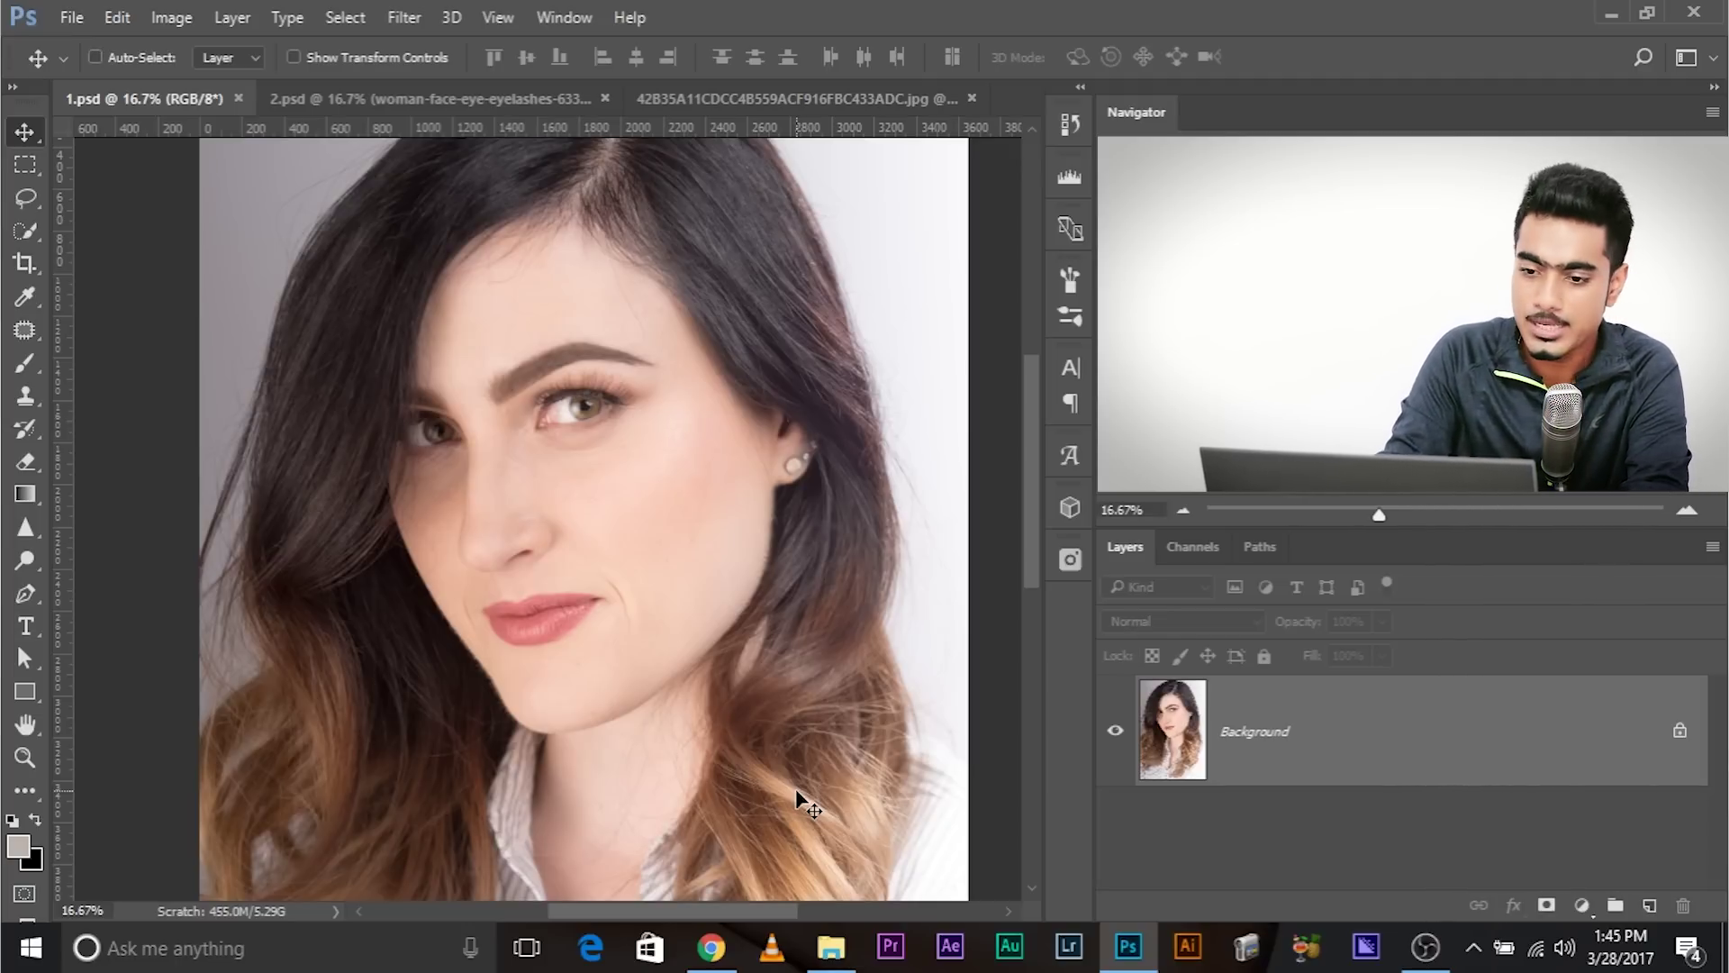
Zoom to the eye and add a Brightness/Contrast adjustment layer set to Brightness 60.
key("ctrl+plus")
key("ctrl+plus")
key("ctrl+plus")
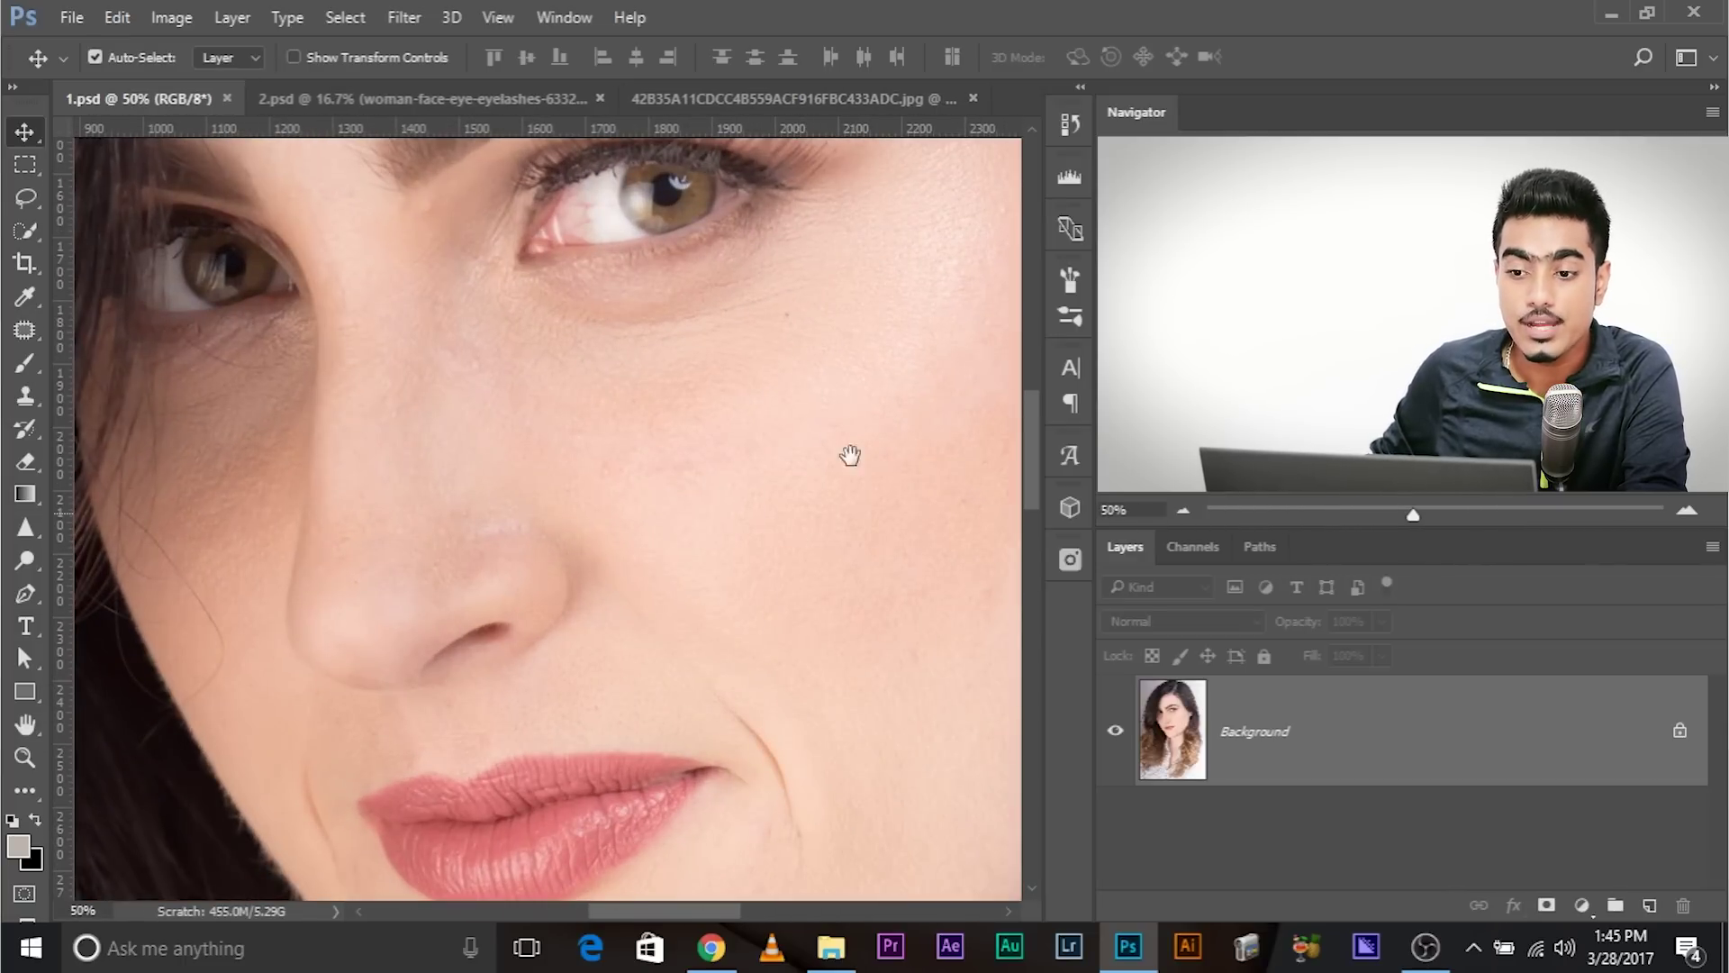
left_click_drag(748, 374, 772, 532)
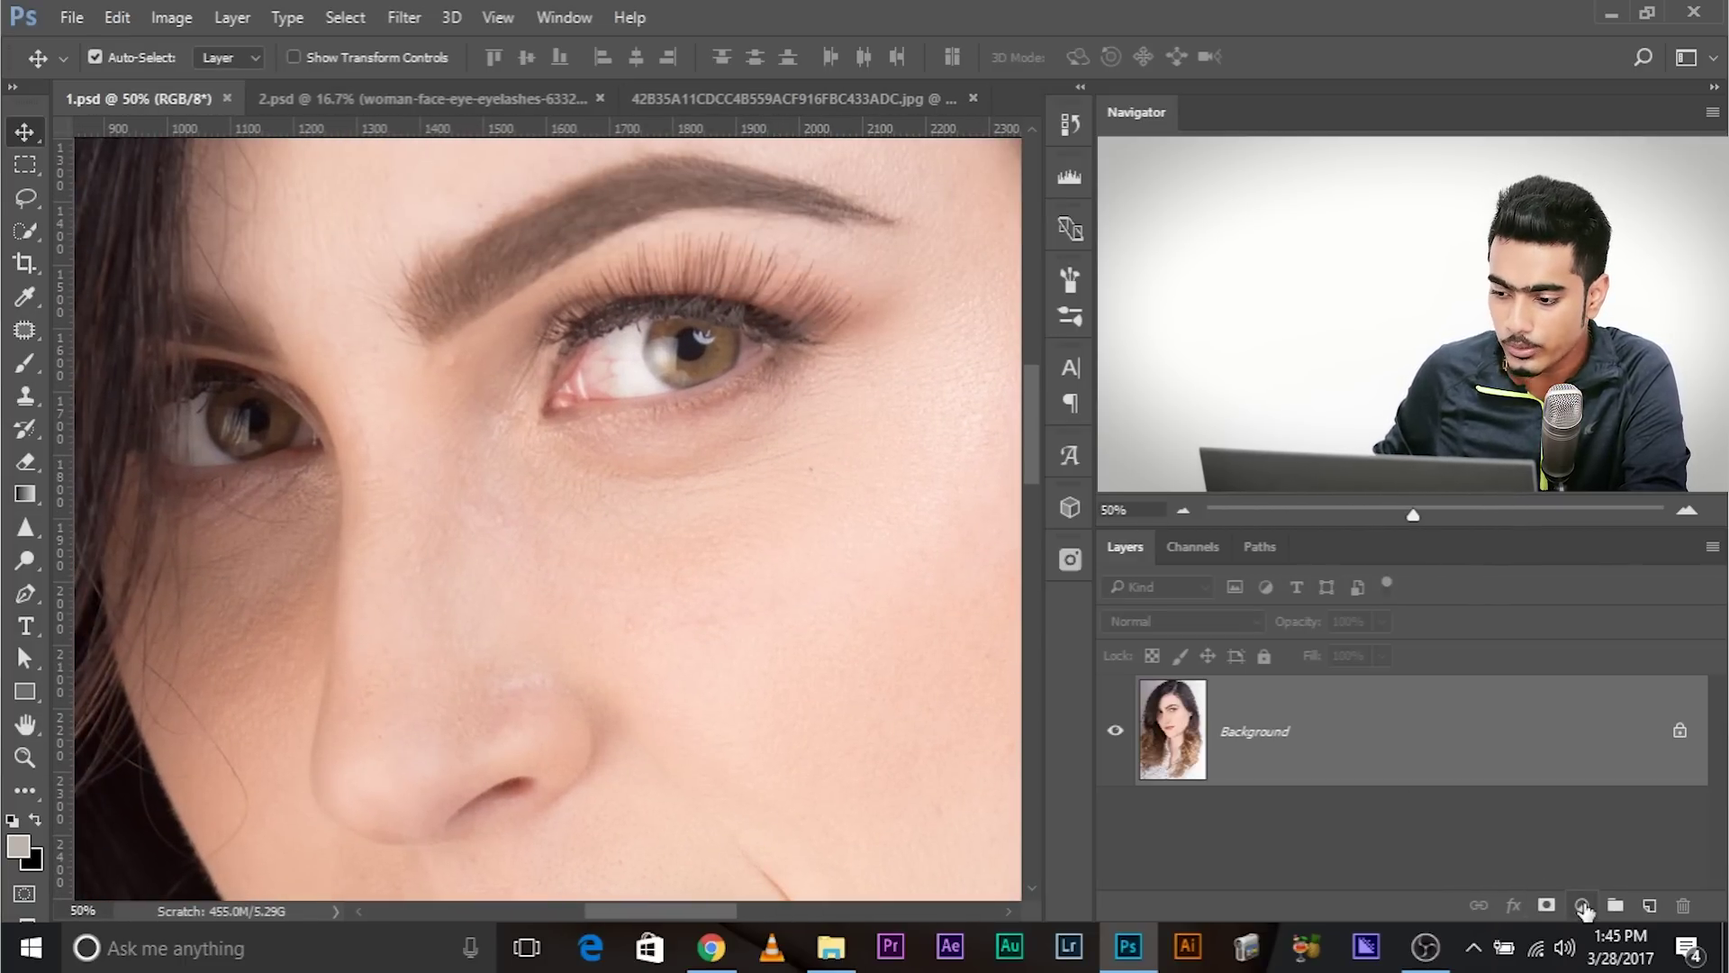
left_click(1583, 905)
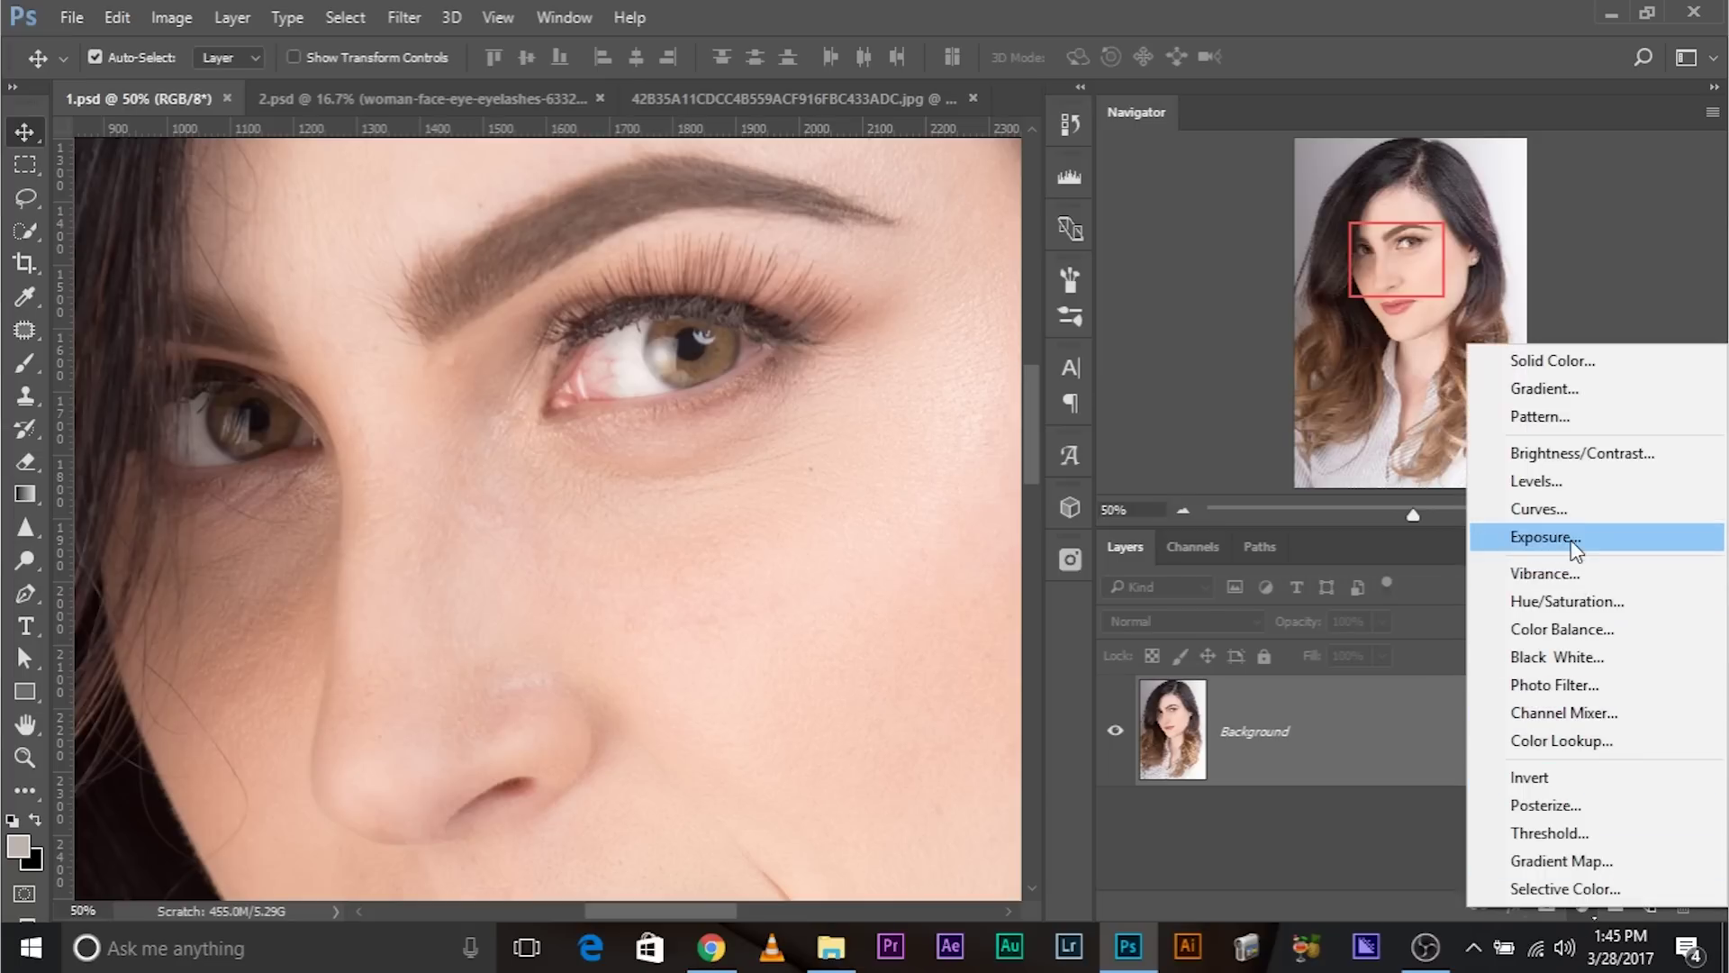
left_click(1583, 453)
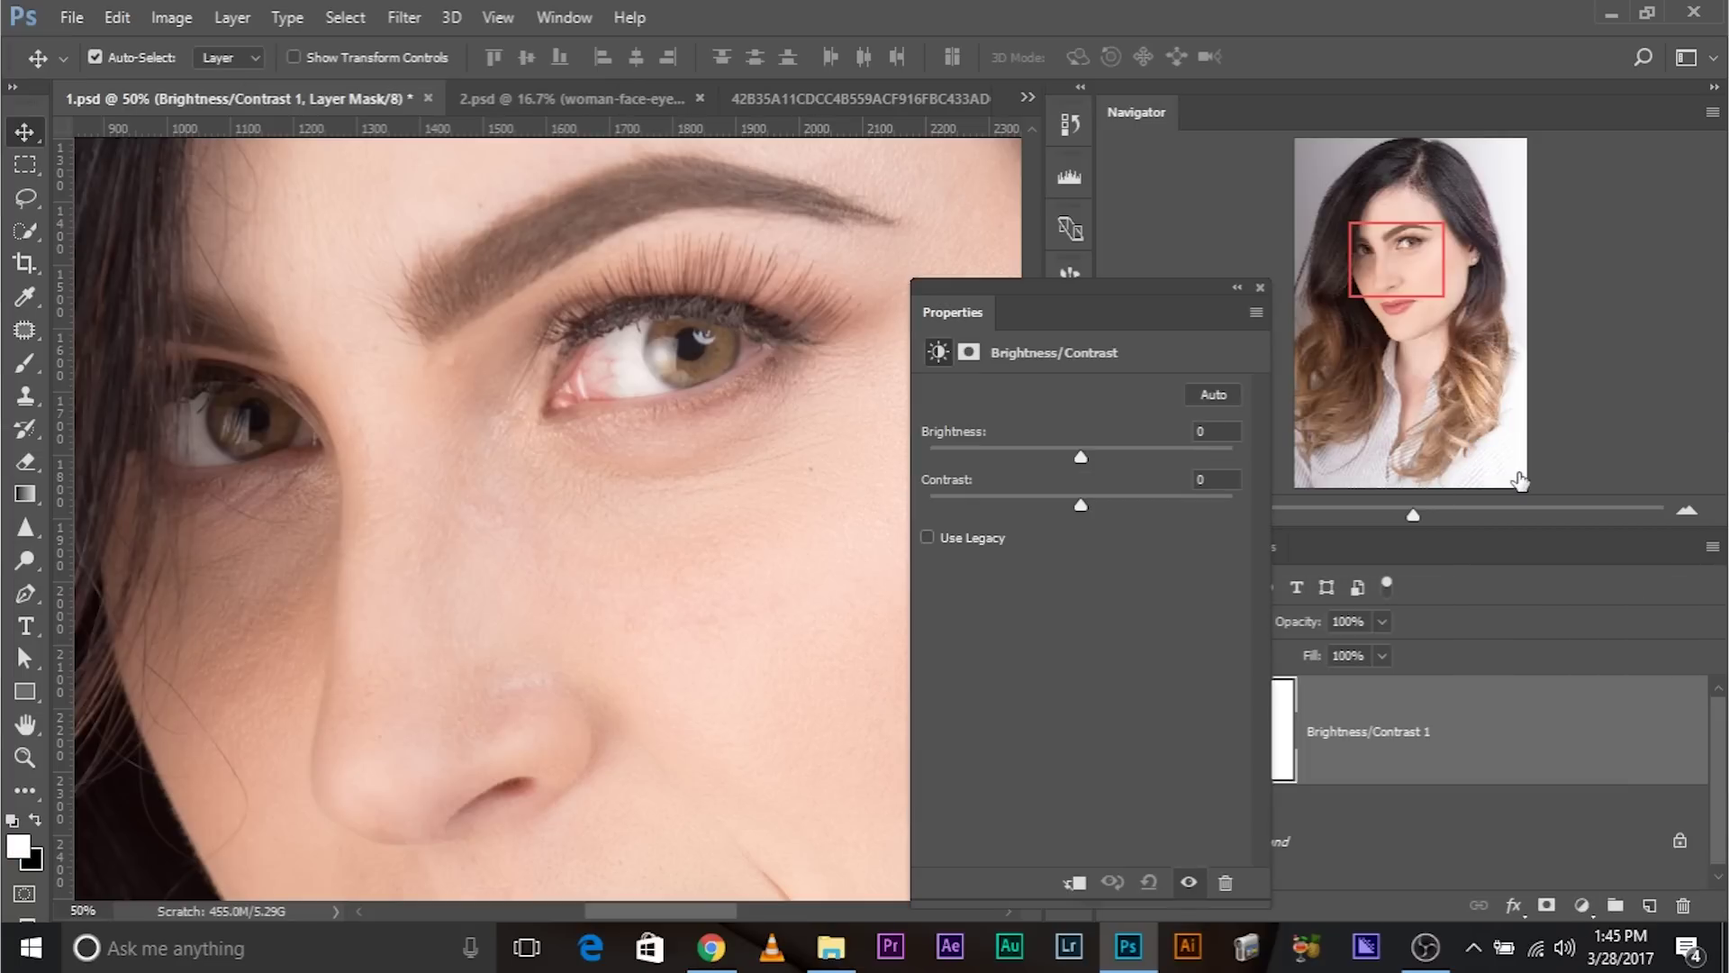
left_click_drag(953, 306, 681, 128)
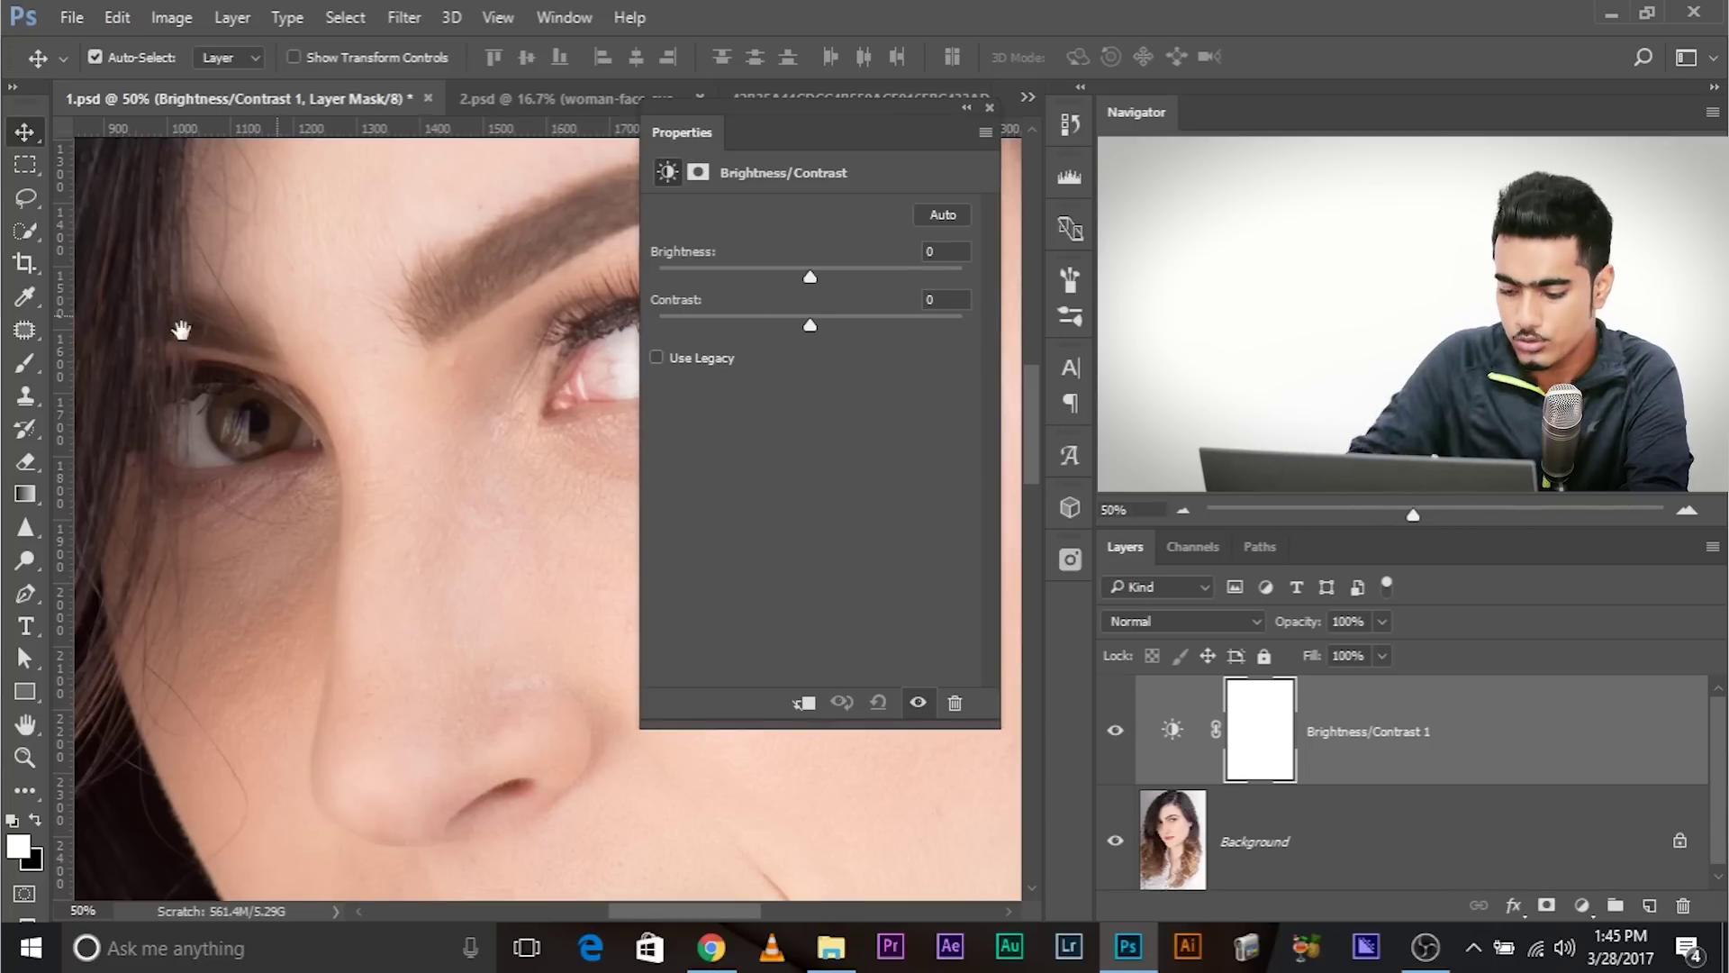
scroll(181, 331, "up", 1)
scroll(127, 358, "up", 1)
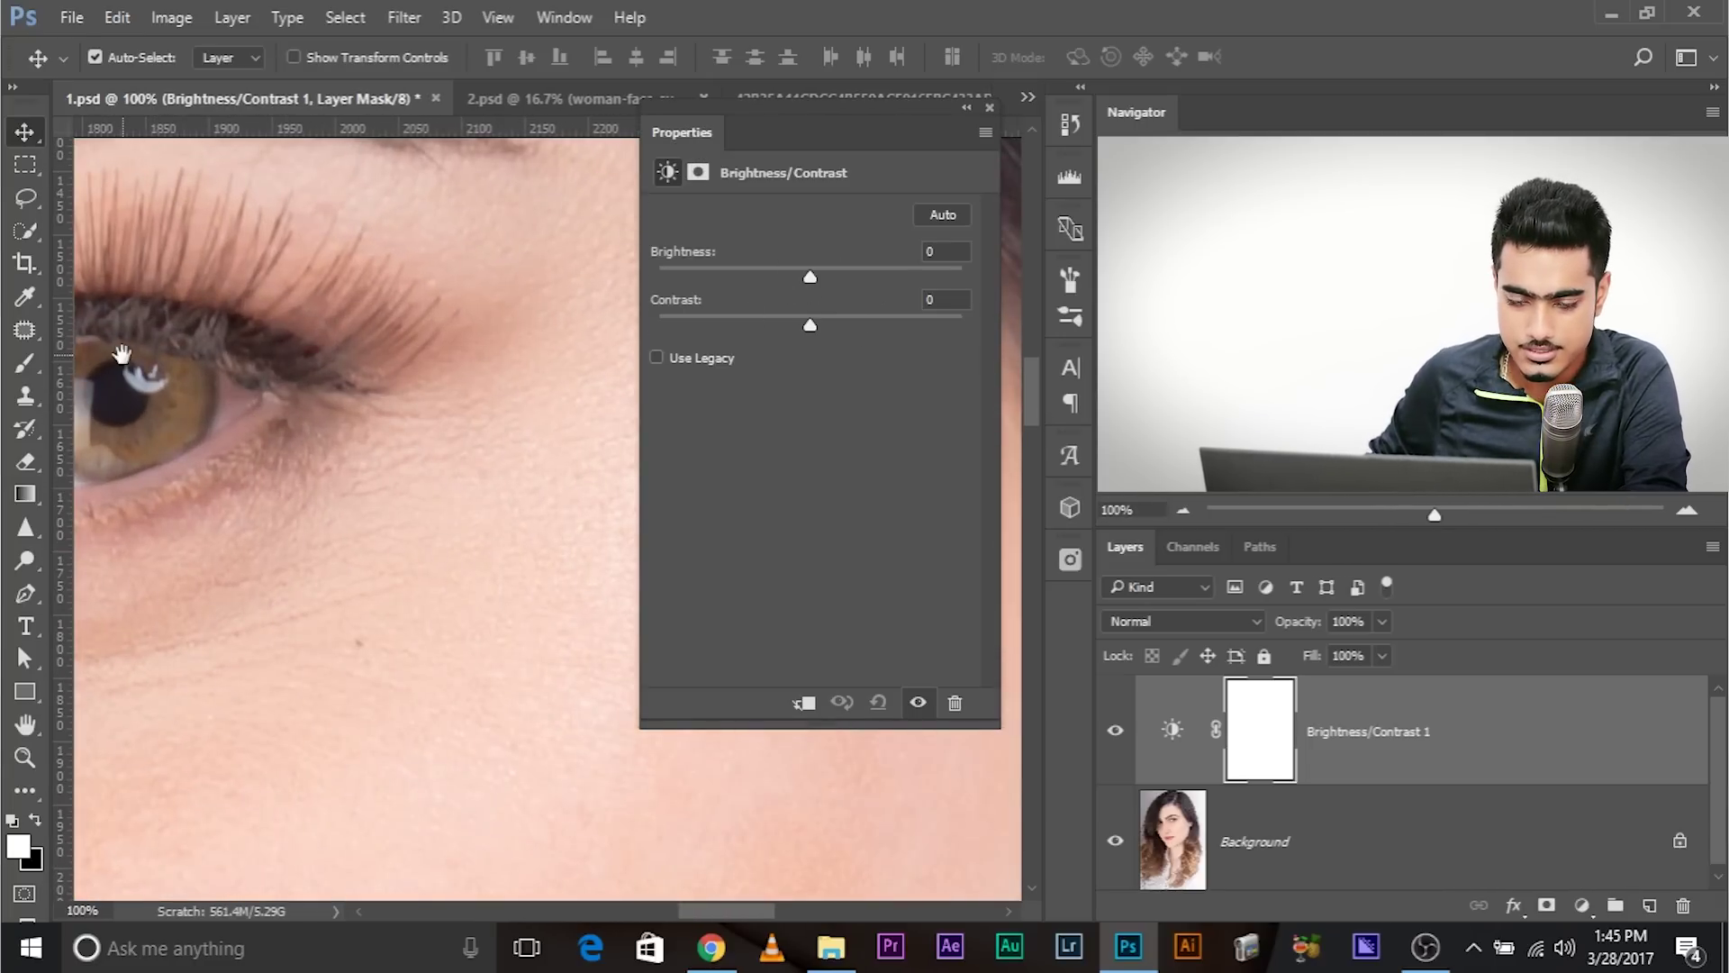
left_click_drag(394, 297, 584, 409)
left_click_drag(815, 274, 873, 283)
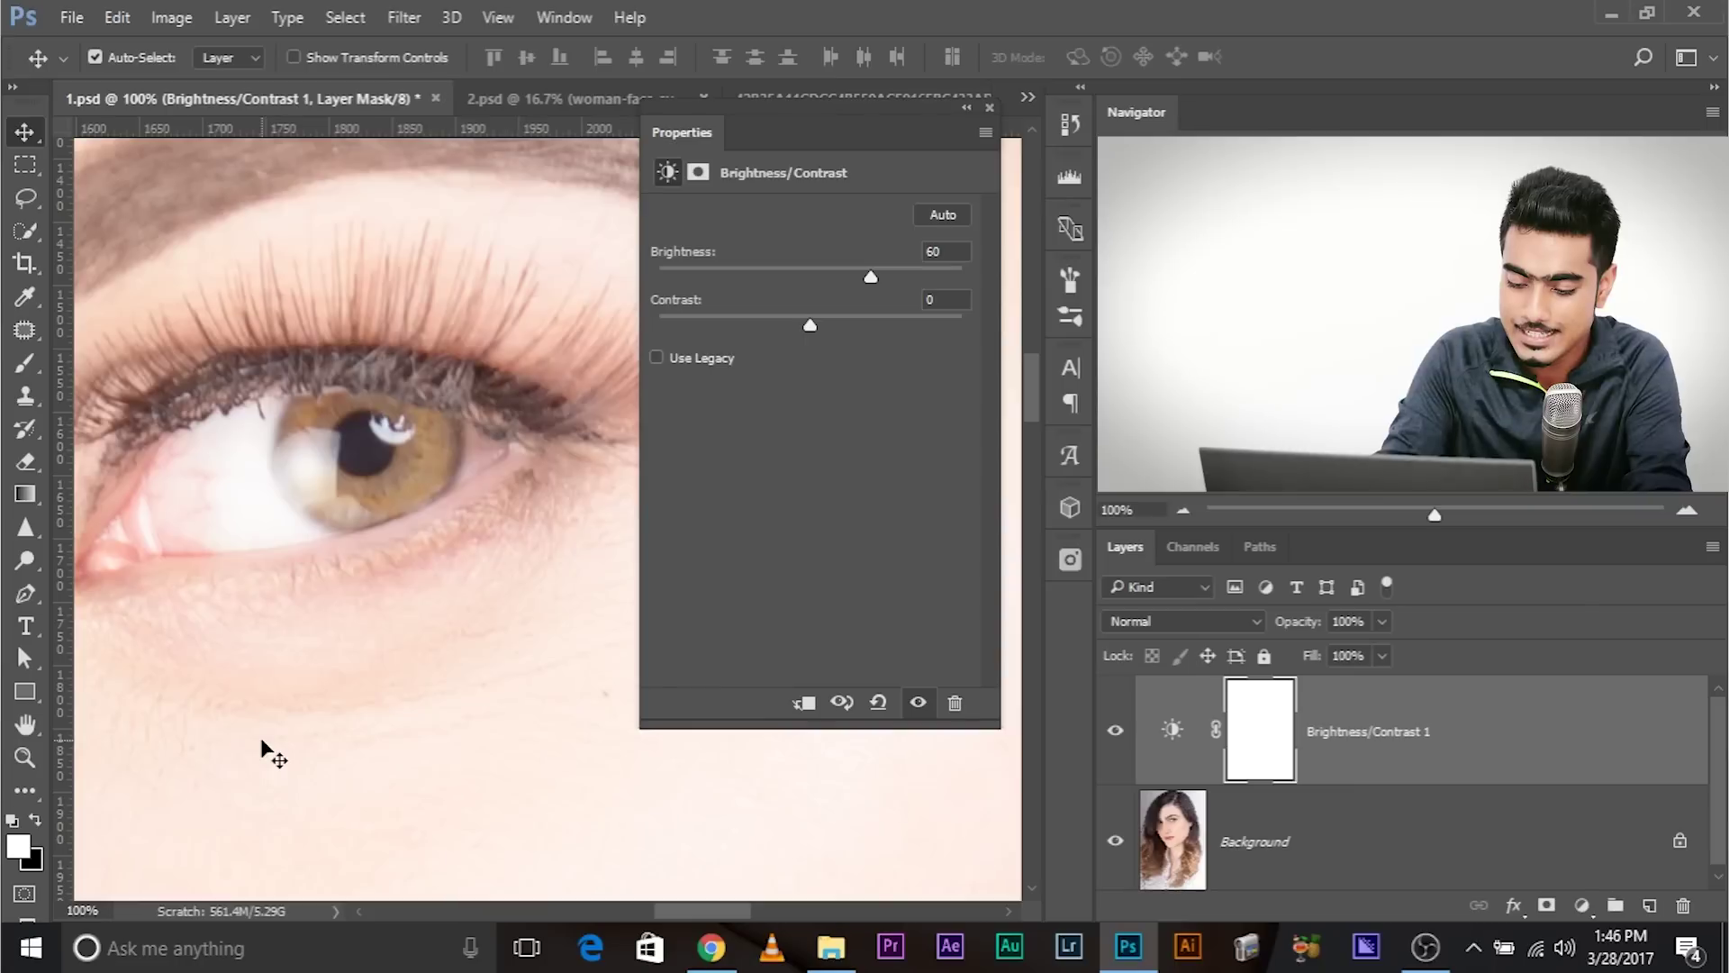
key("ctrl+plus")
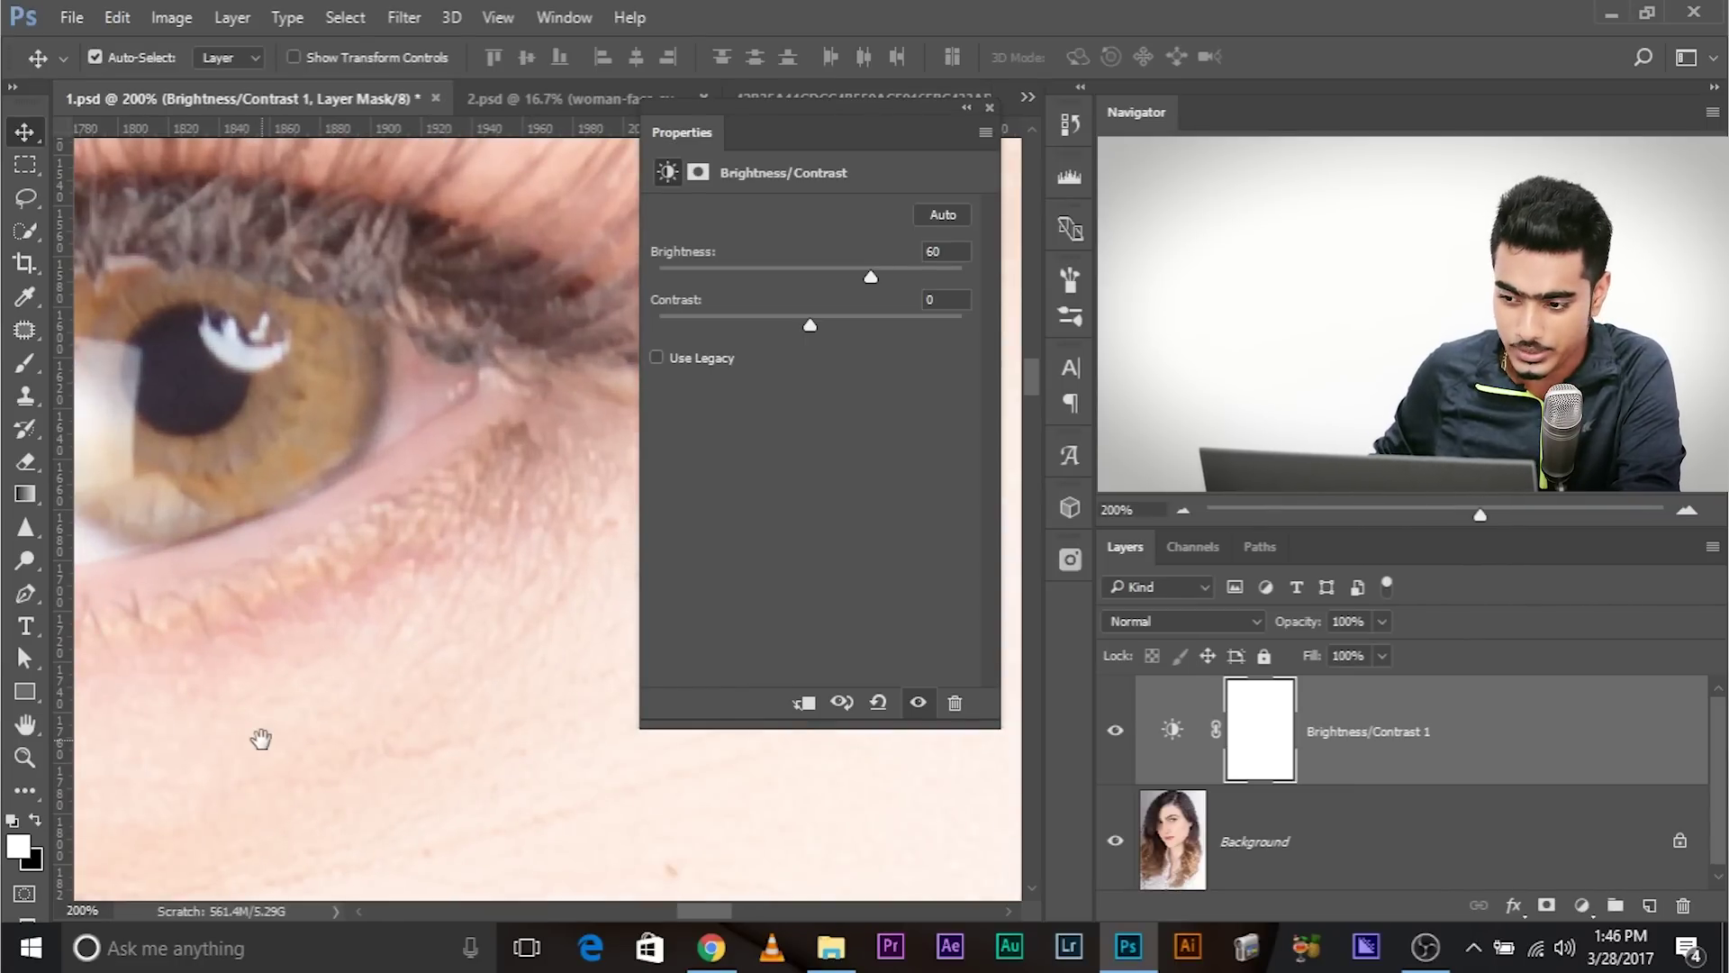
Invert the Brightness/Contrast mask to black and switch to the Brush tool.
left_click_drag(287, 631, 641, 772)
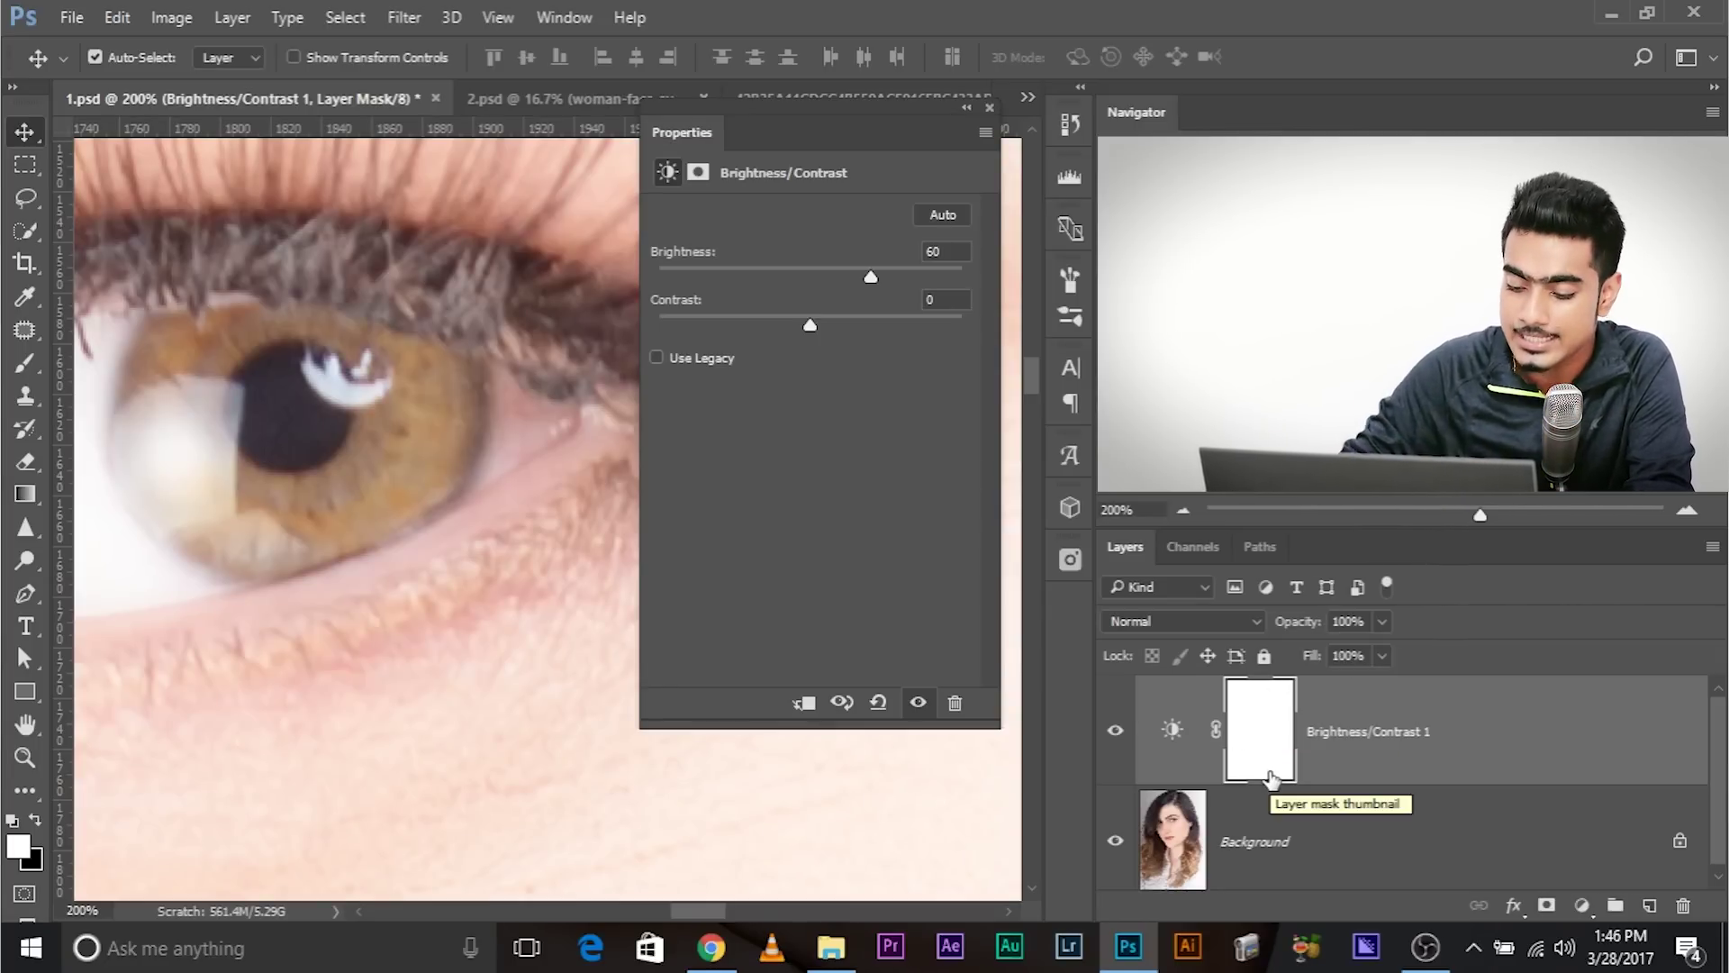
key("ctrl+i")
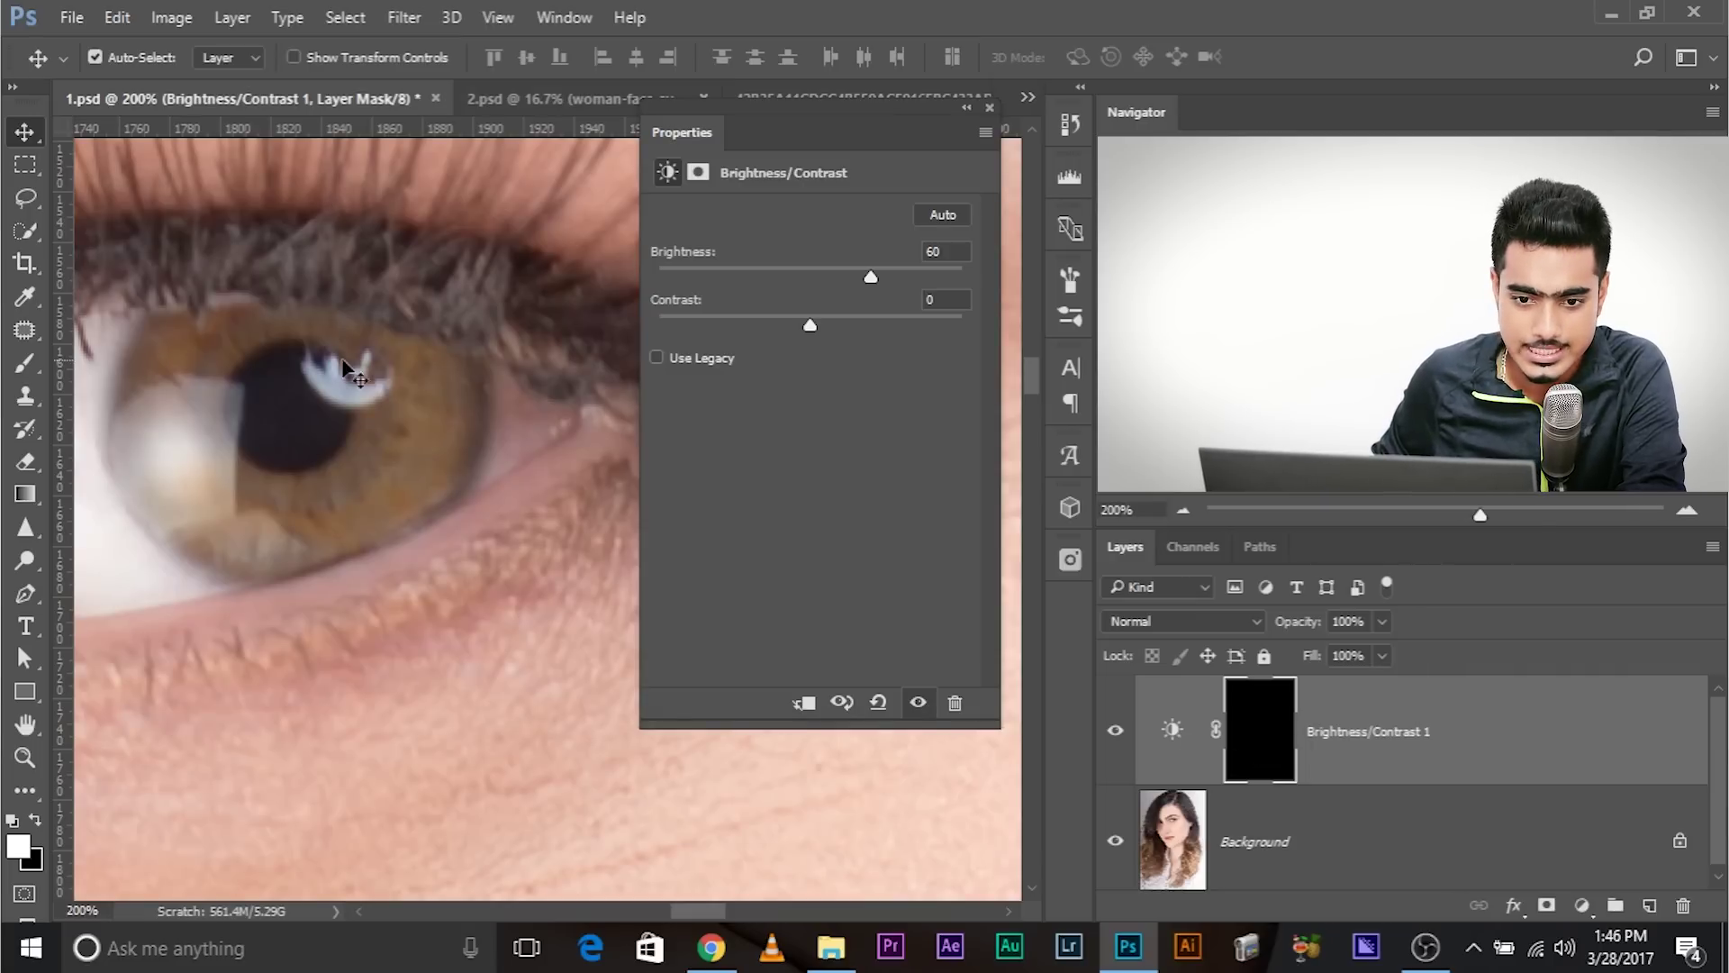
left_click(25, 362)
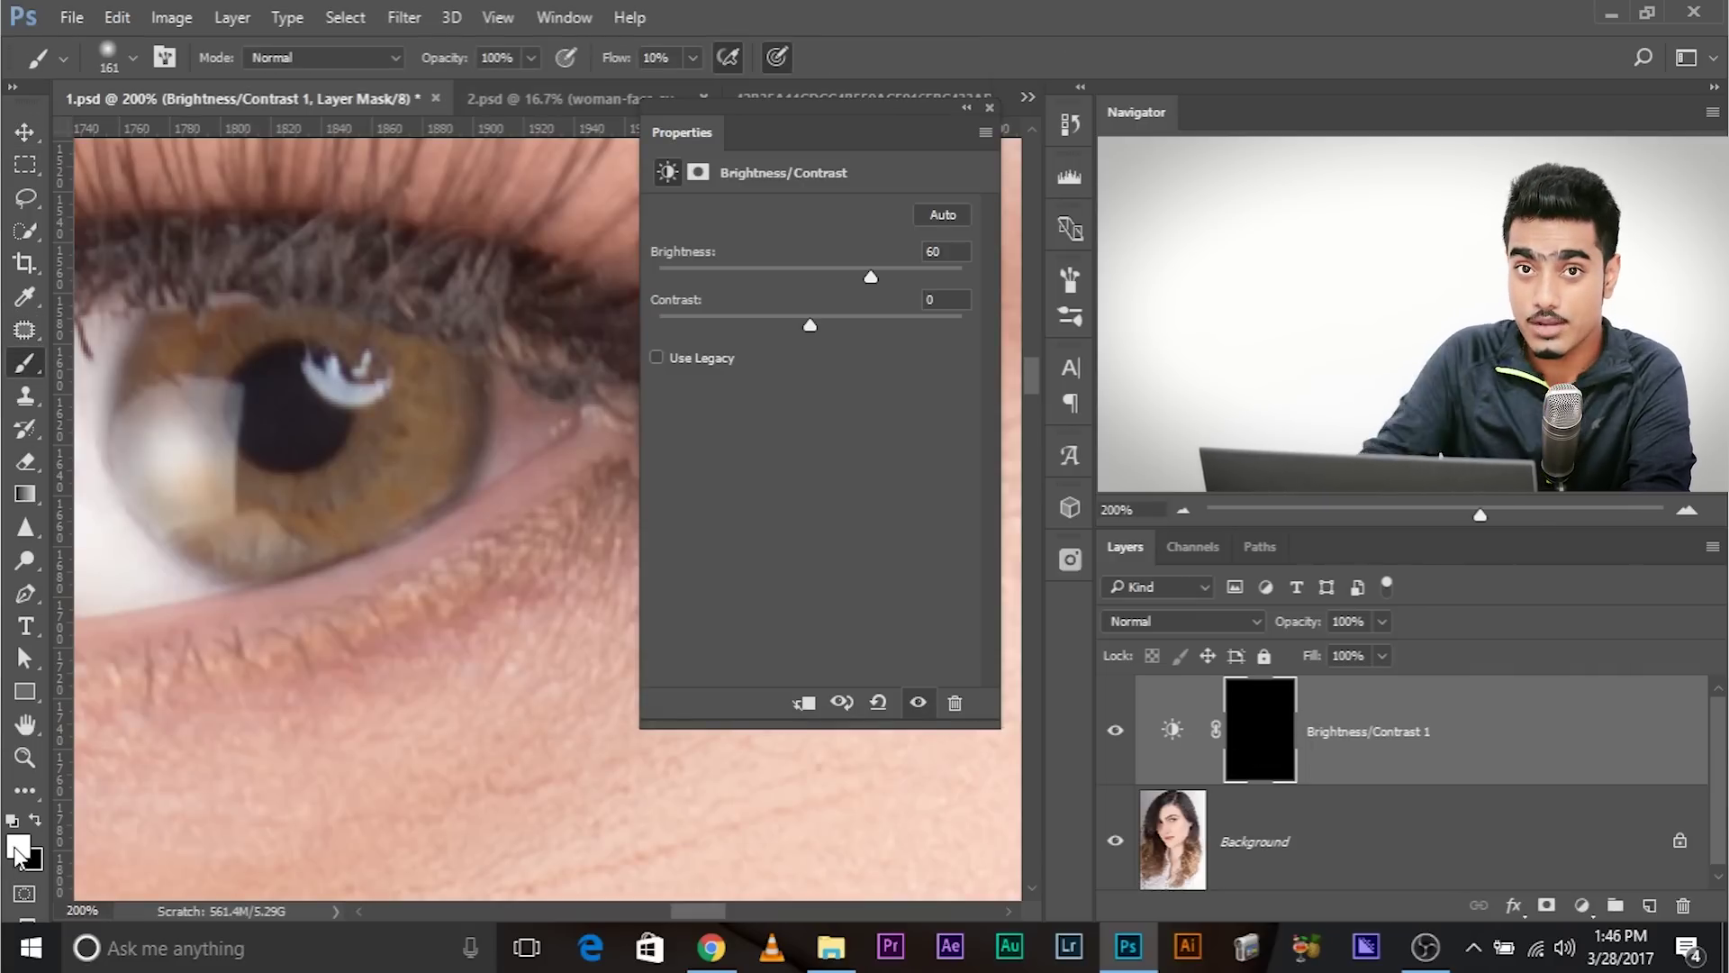
key("ctrl+plus")
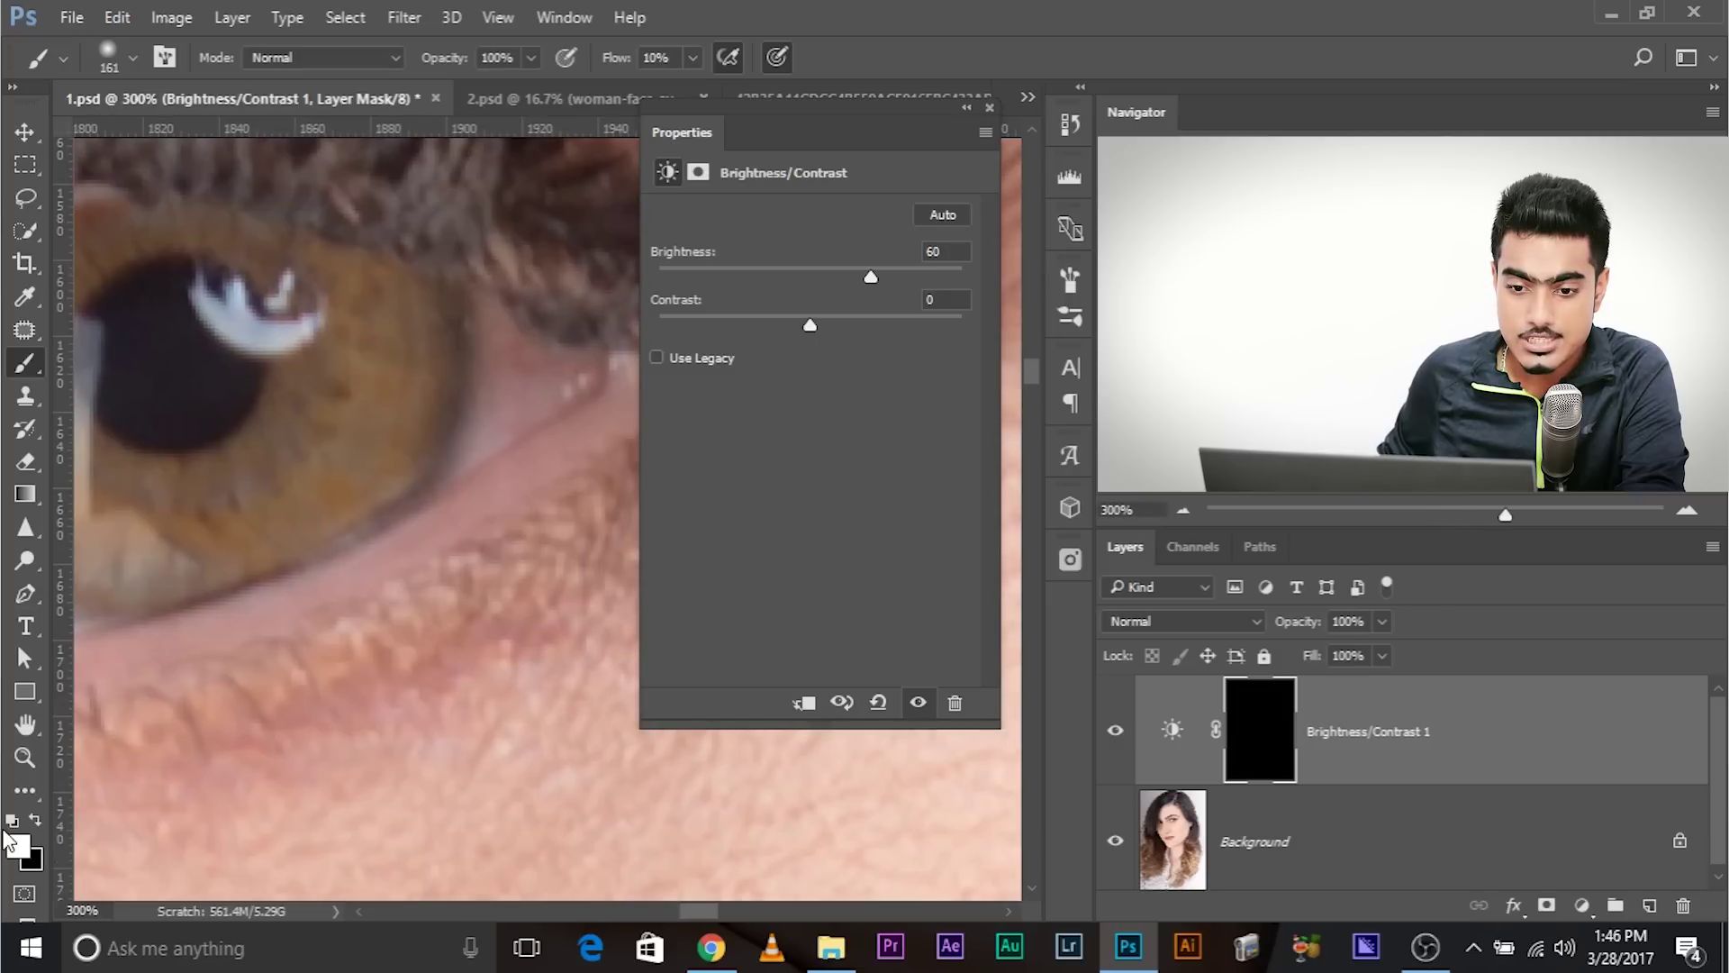
left_click_drag(203, 685, 396, 720)
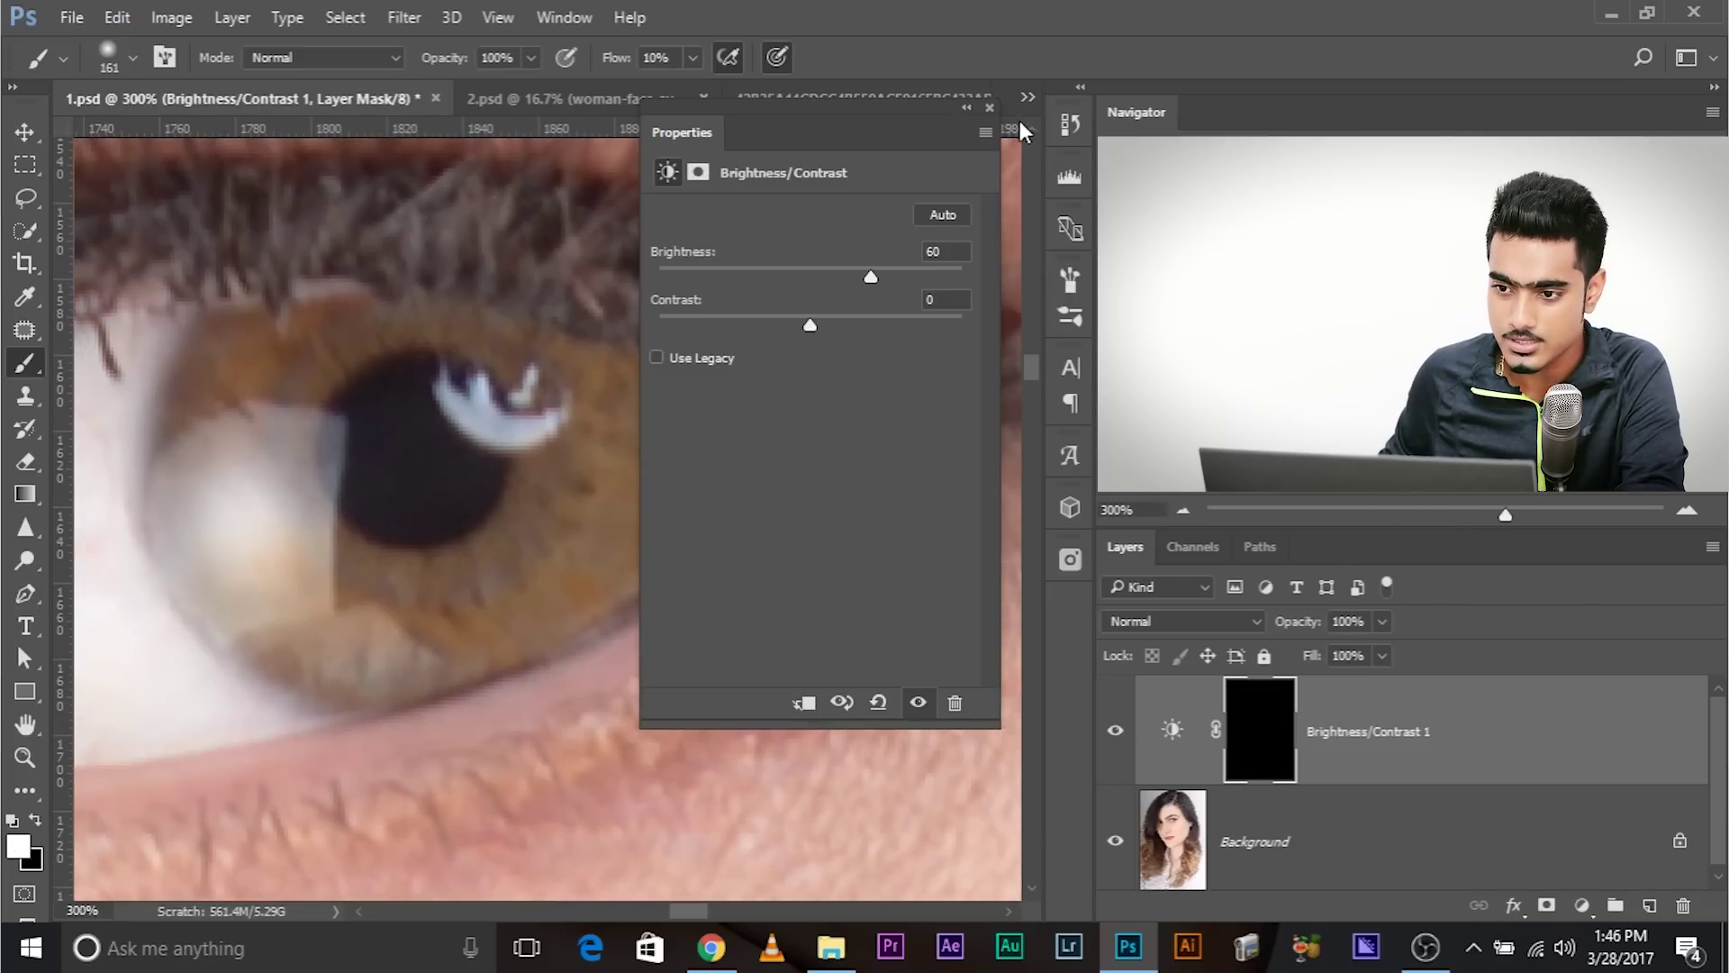
left_click(989, 107)
Set the brush to 48 px with 100% flow.
mouse_move(471, 490)
left_mouse_down()
mouse_move(525, 474)
mouse_move(382, 480)
mouse_move(321, 455)
left_mouse_up()
left_click_drag(342, 375, 339, 371)
left_click_drag(436, 400, 409, 396)
left_click(693, 57)
left_click_drag(728, 90, 801, 77)
mouse_move(273, 354)
left_mouse_down()
mouse_move(306, 372)
mouse_move(329, 347)
mouse_move(301, 466)
mouse_move(346, 556)
mouse_move(470, 607)
mouse_move(464, 589)
mouse_move(616, 562)
mouse_move(662, 503)
mouse_move(667, 440)
mouse_move(618, 339)
mouse_move(646, 450)
mouse_move(604, 540)
left_mouse_up()
Paint white over the top and left edge of the iris, comparing before and after.
mouse_move(297, 348)
left_mouse_down()
mouse_move(396, 271)
mouse_move(524, 260)
mouse_move(635, 372)
mouse_move(541, 396)
left_mouse_up()
left_click_drag(538, 448, 545, 547)
mouse_move(353, 423)
left_mouse_down()
mouse_move(294, 517)
mouse_move(322, 599)
mouse_move(417, 663)
left_mouse_up()
left_click_drag(730, 567, 827, 414)
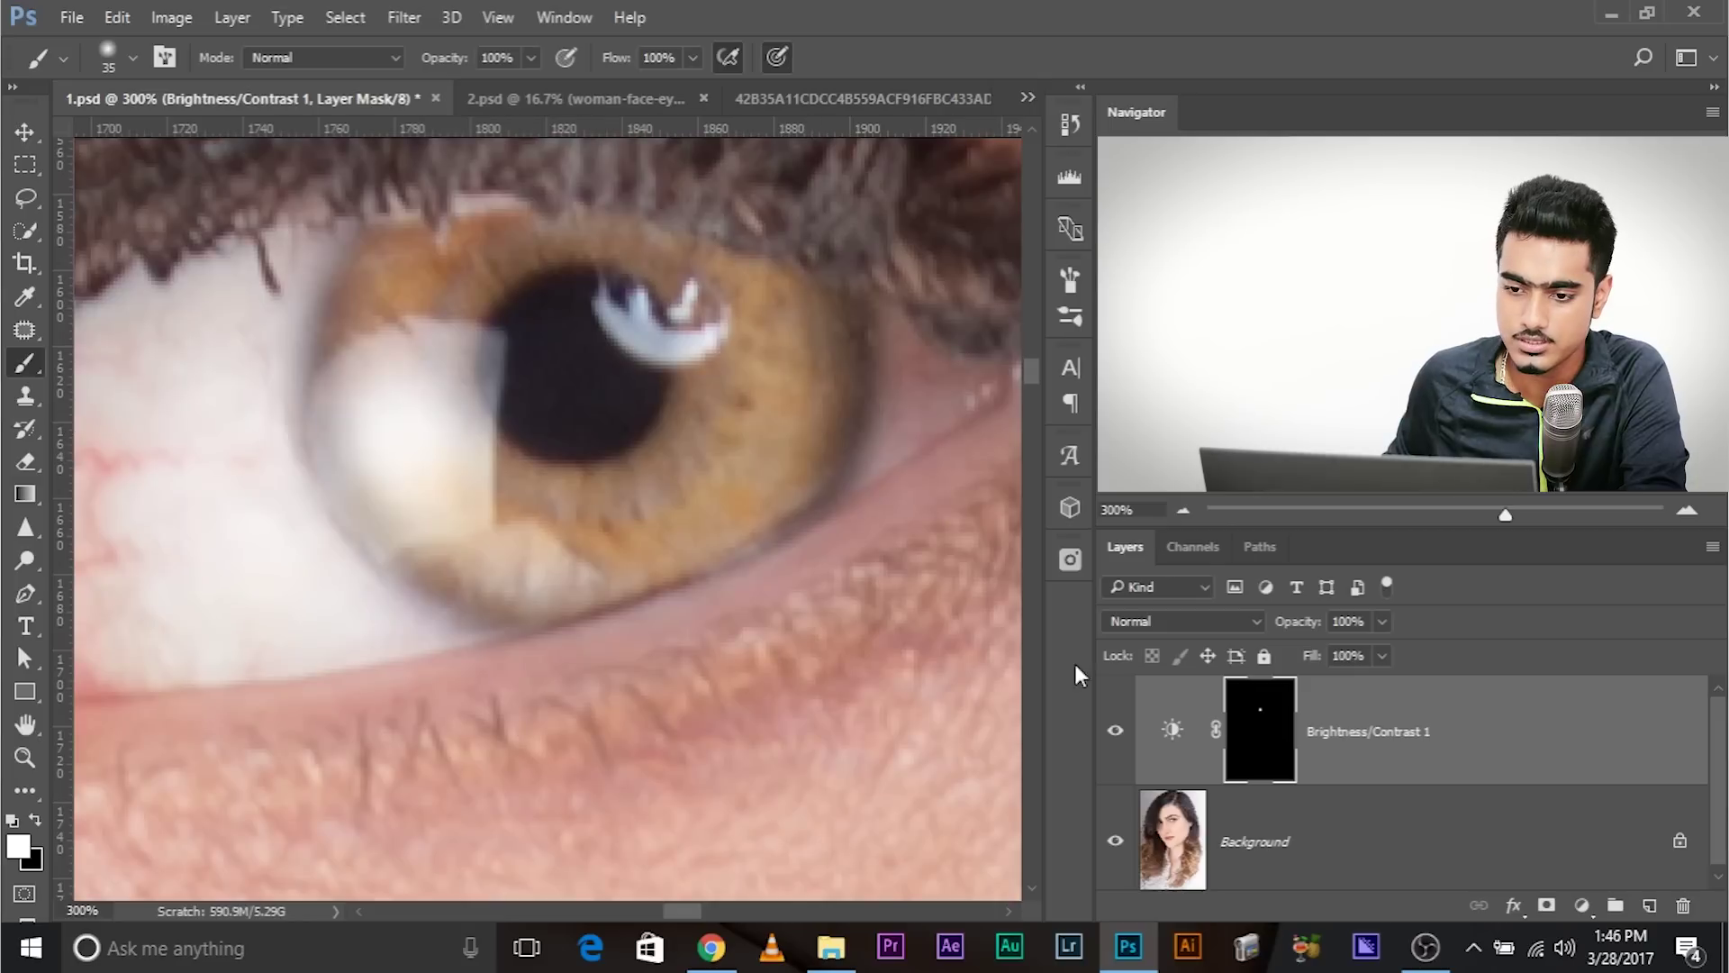
left_click(1117, 732)
left_click(1116, 733)
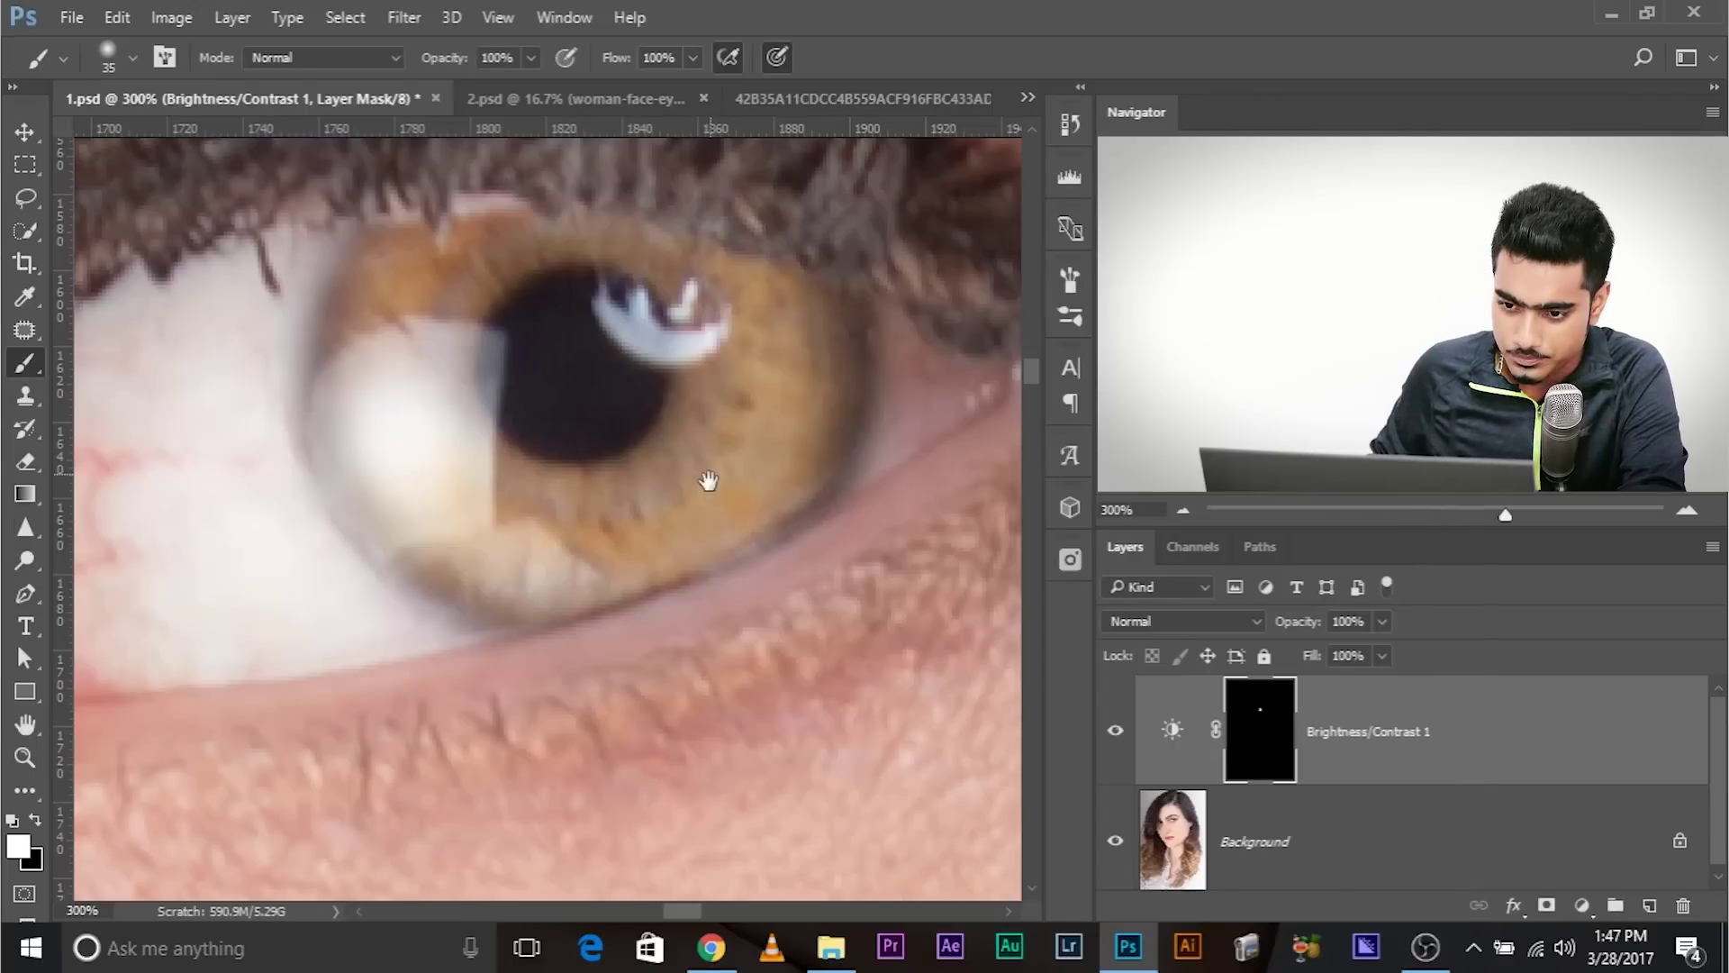
Paint black with a 46 px brush to remove brightening spilling outside the iris.
left_click_drag(710, 473, 687, 589)
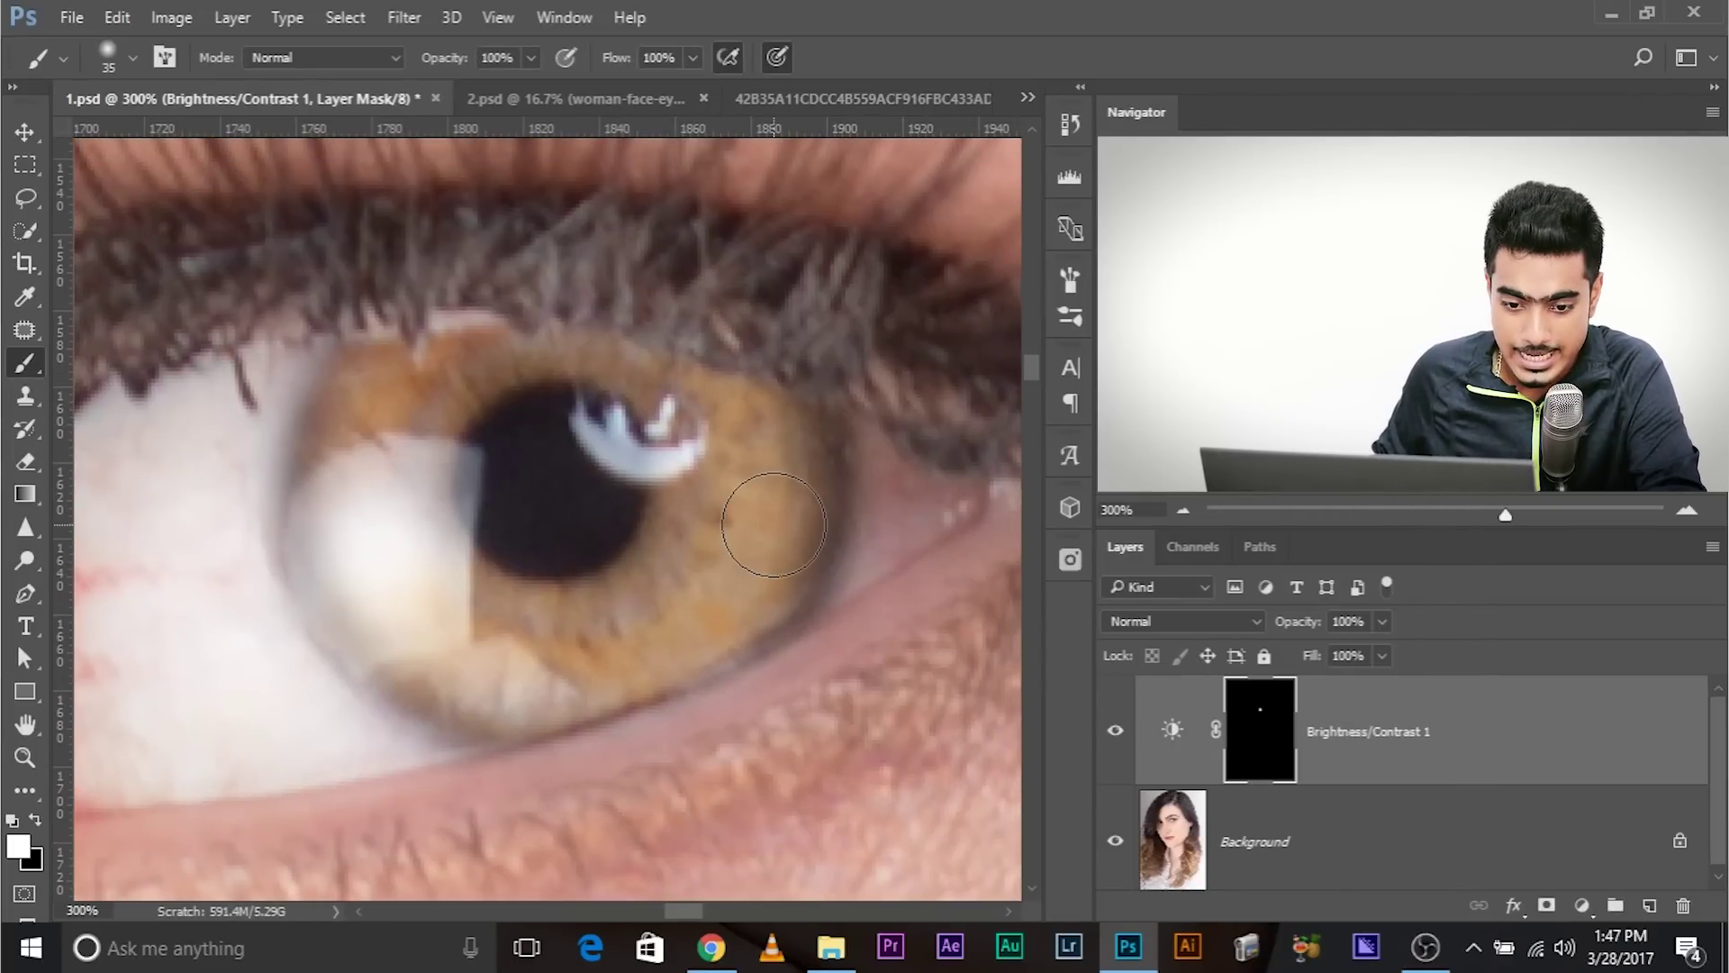
key("x")
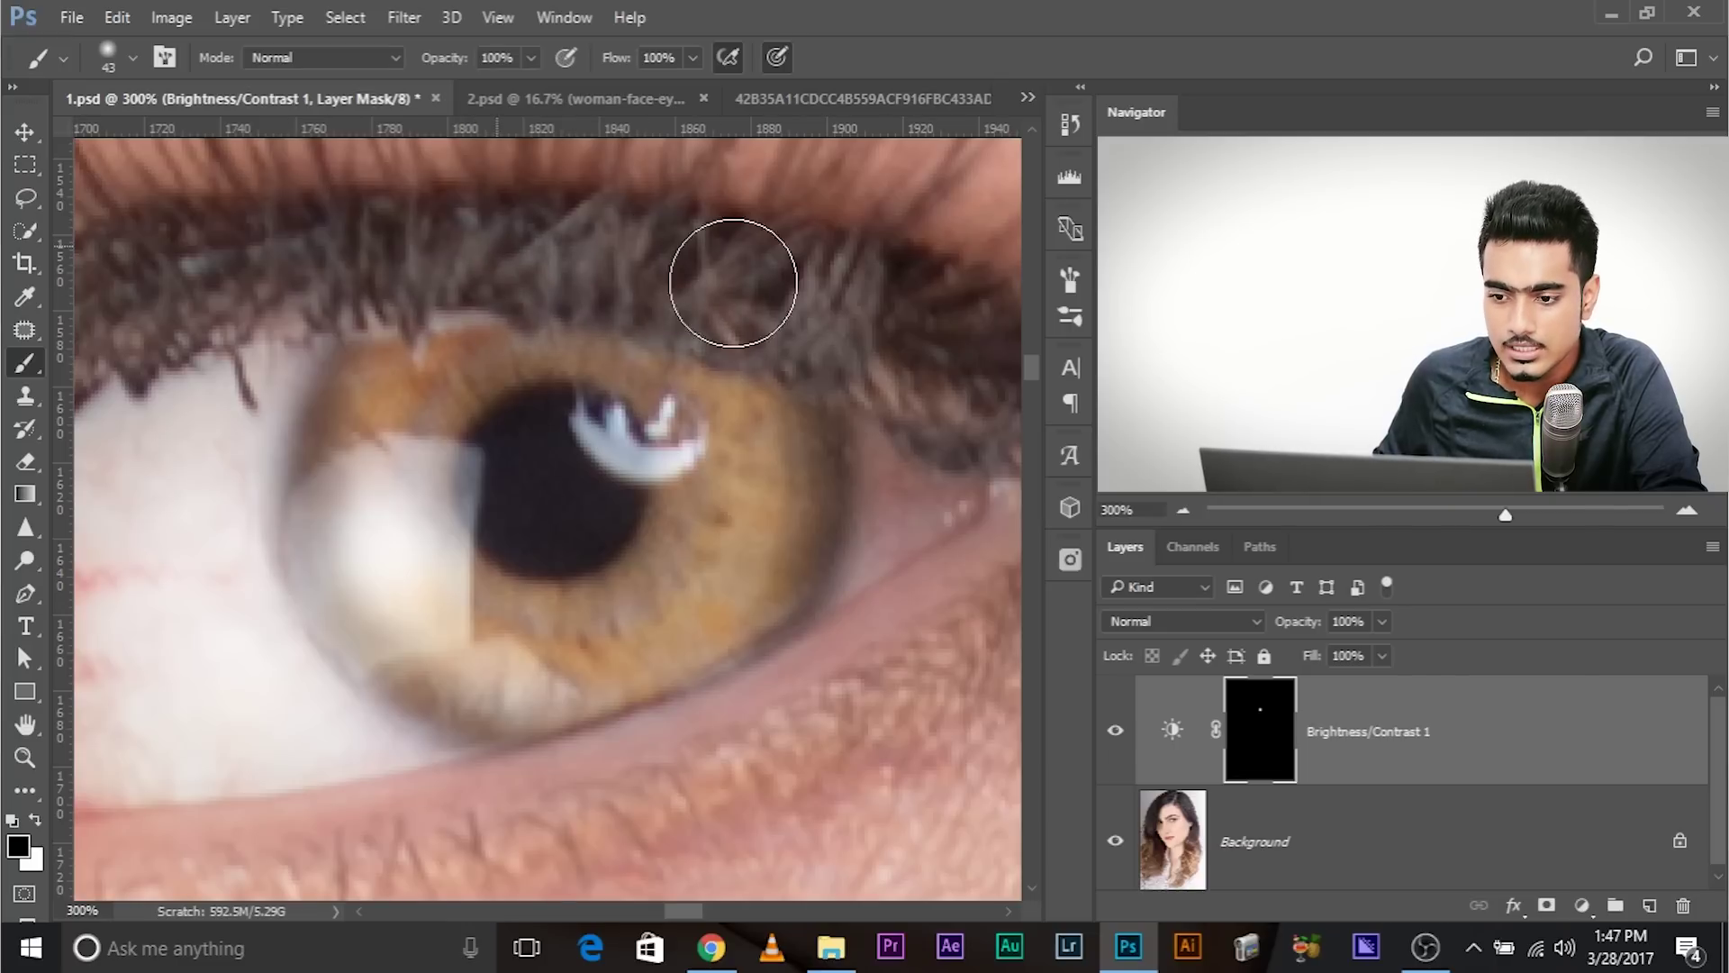
left_click(1117, 734)
left_click(1116, 734)
left_click_drag(527, 486, 536, 483)
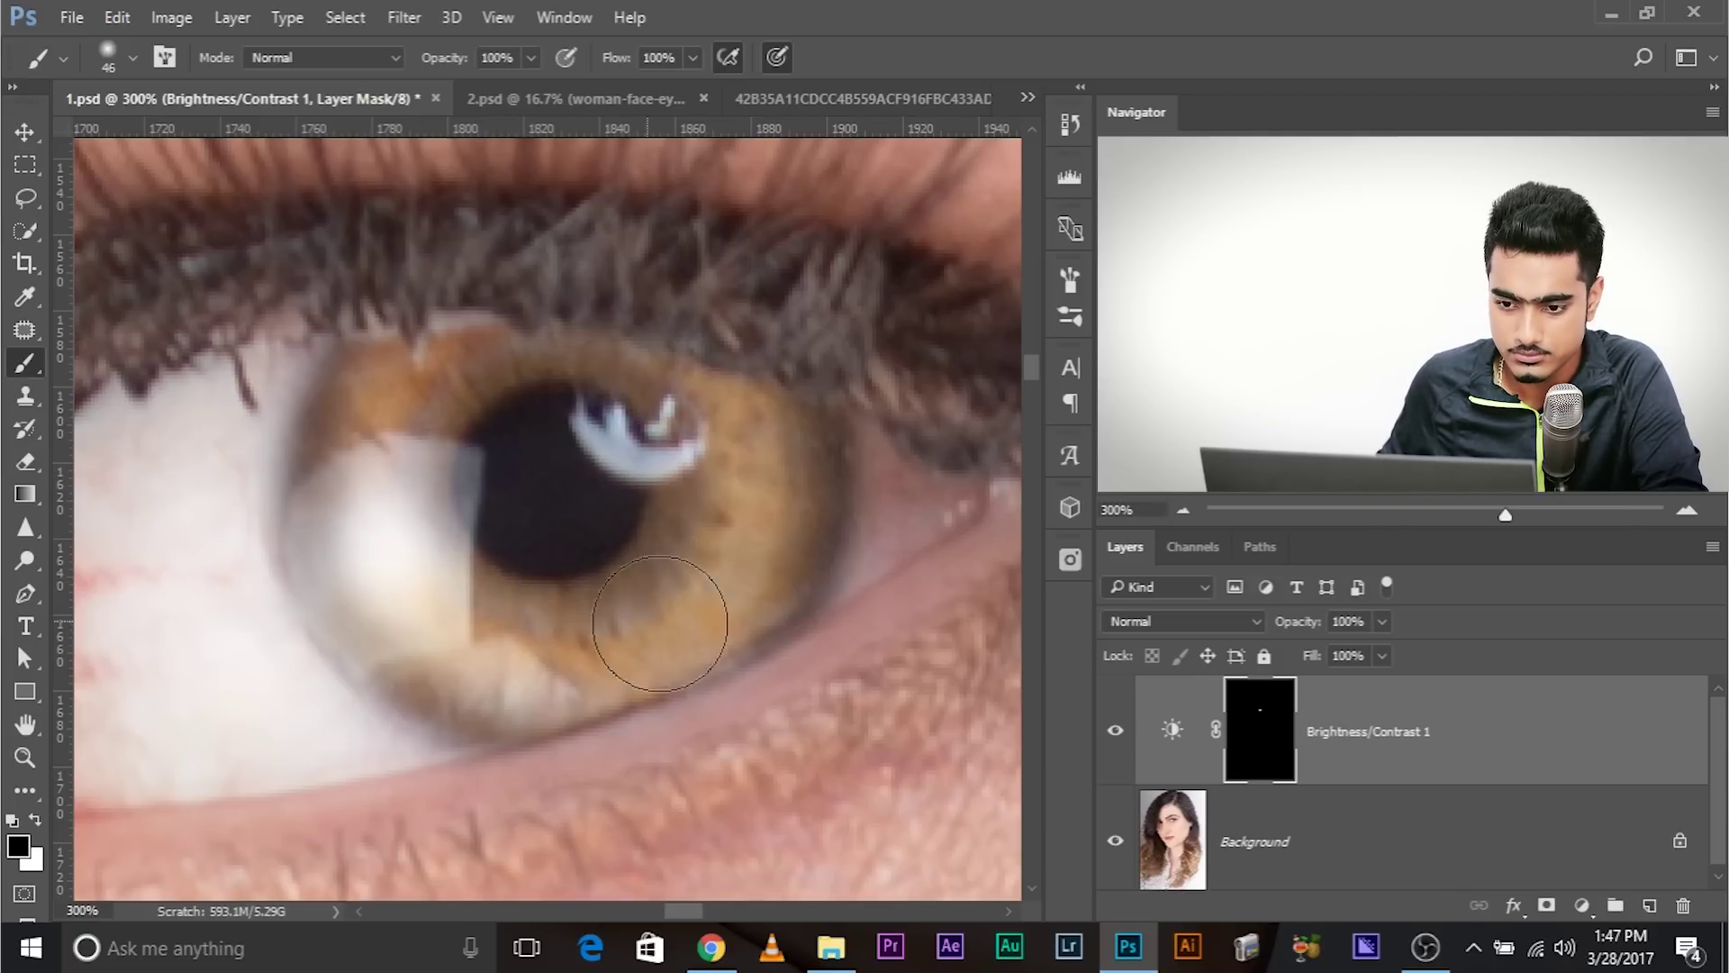
left_click(721, 565, "alt")
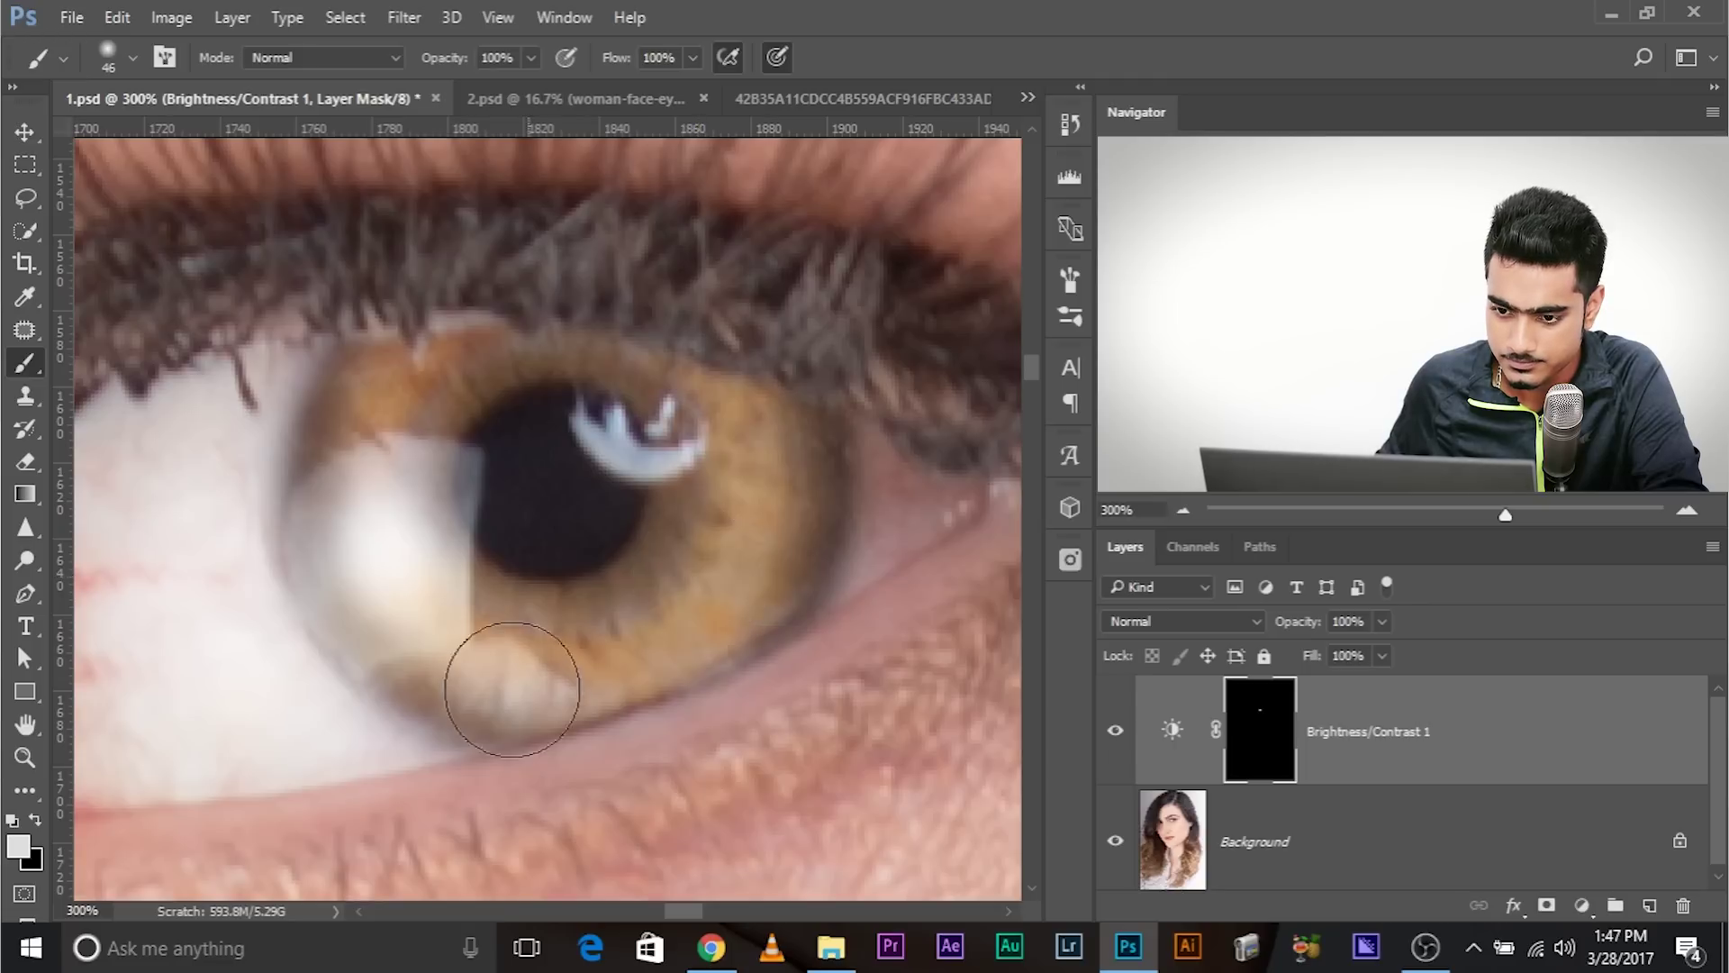
key("x")
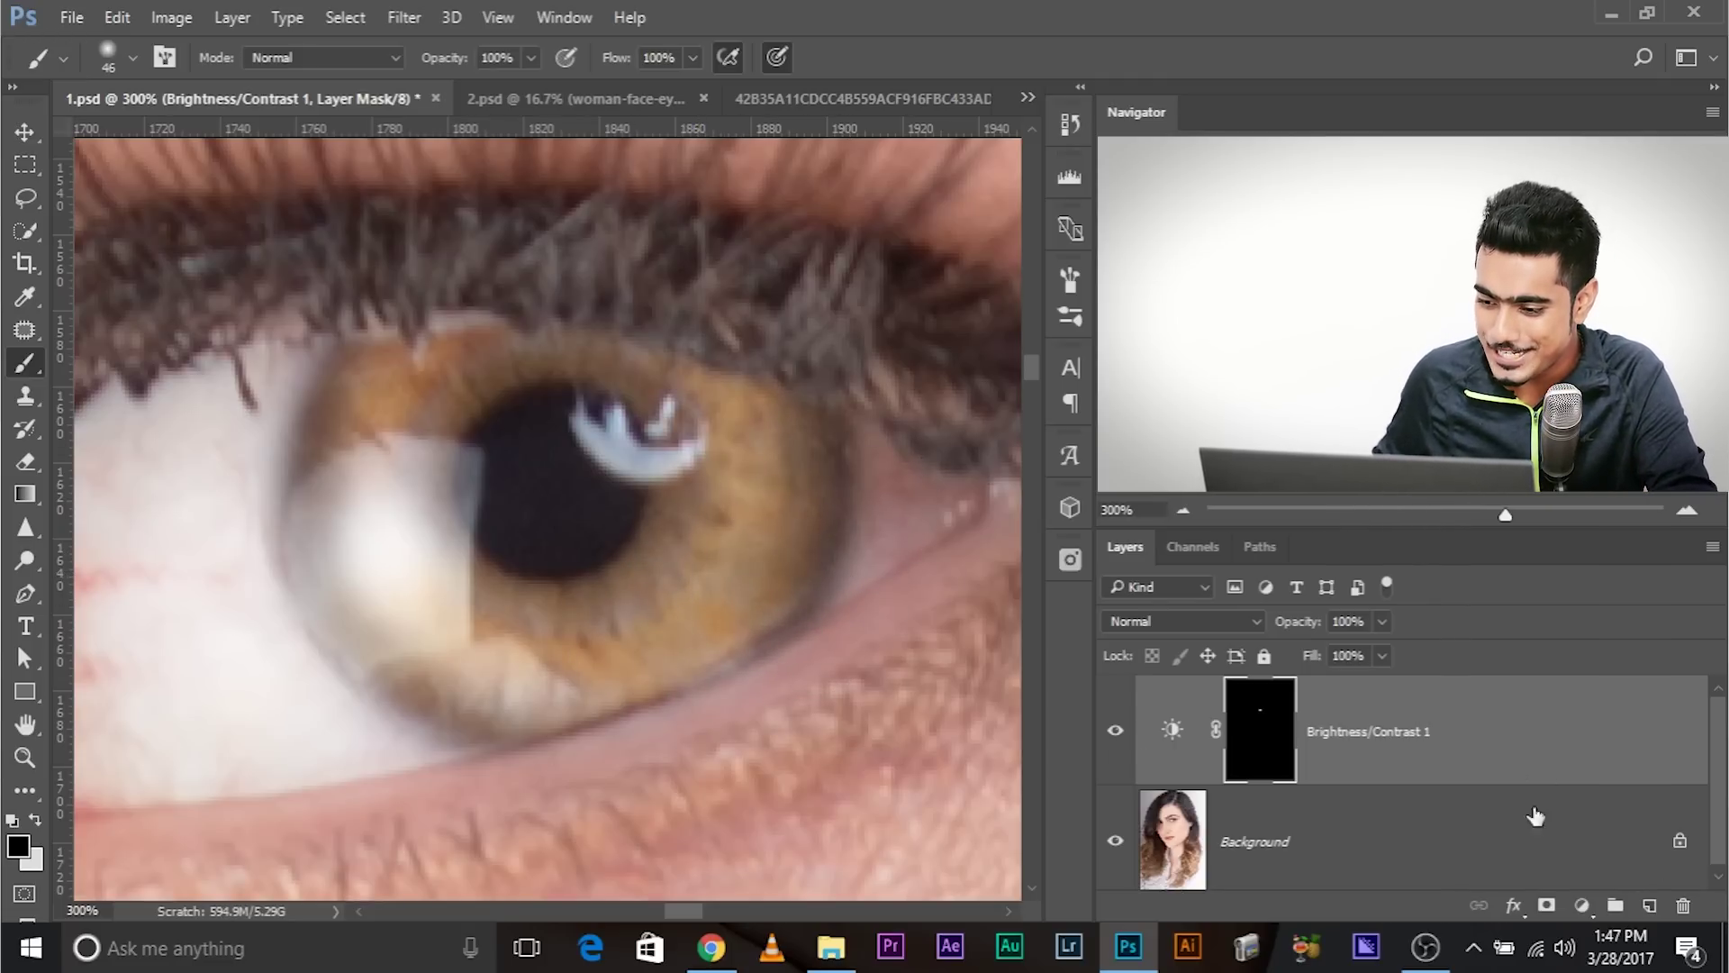
left_click(1583, 905)
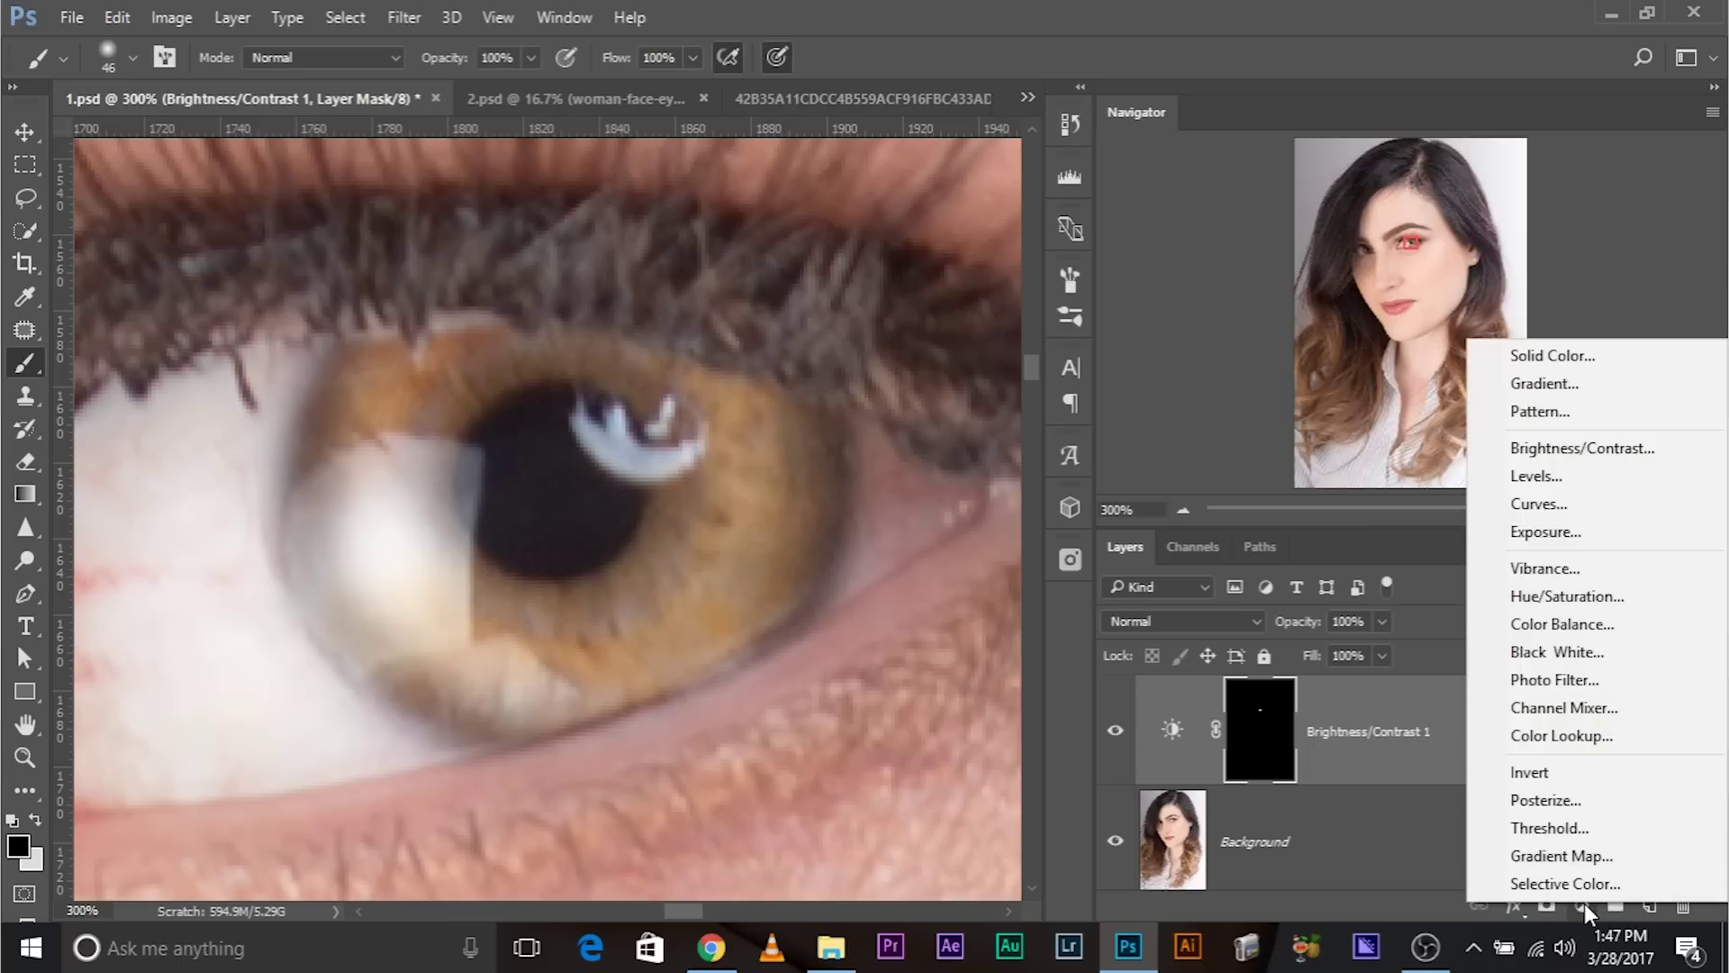
Add a Hue/Saturation layer with Hue -180 and invert its mask to black.
left_click(1563, 599)
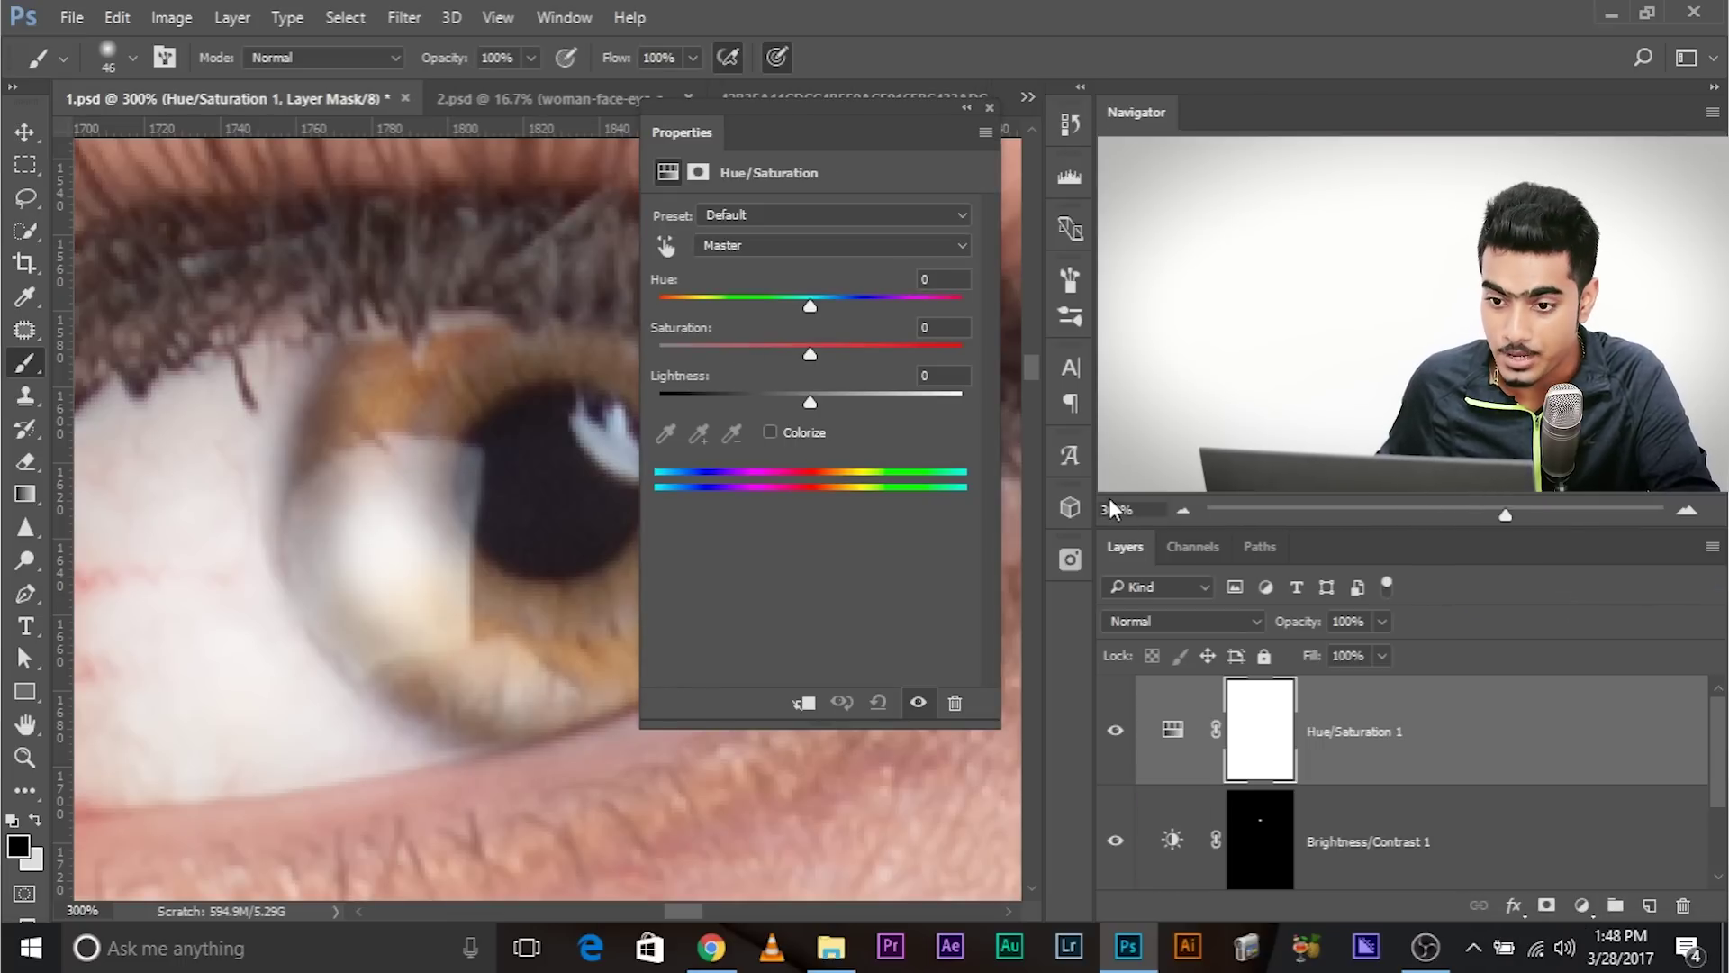
left_click_drag(808, 303, 658, 305)
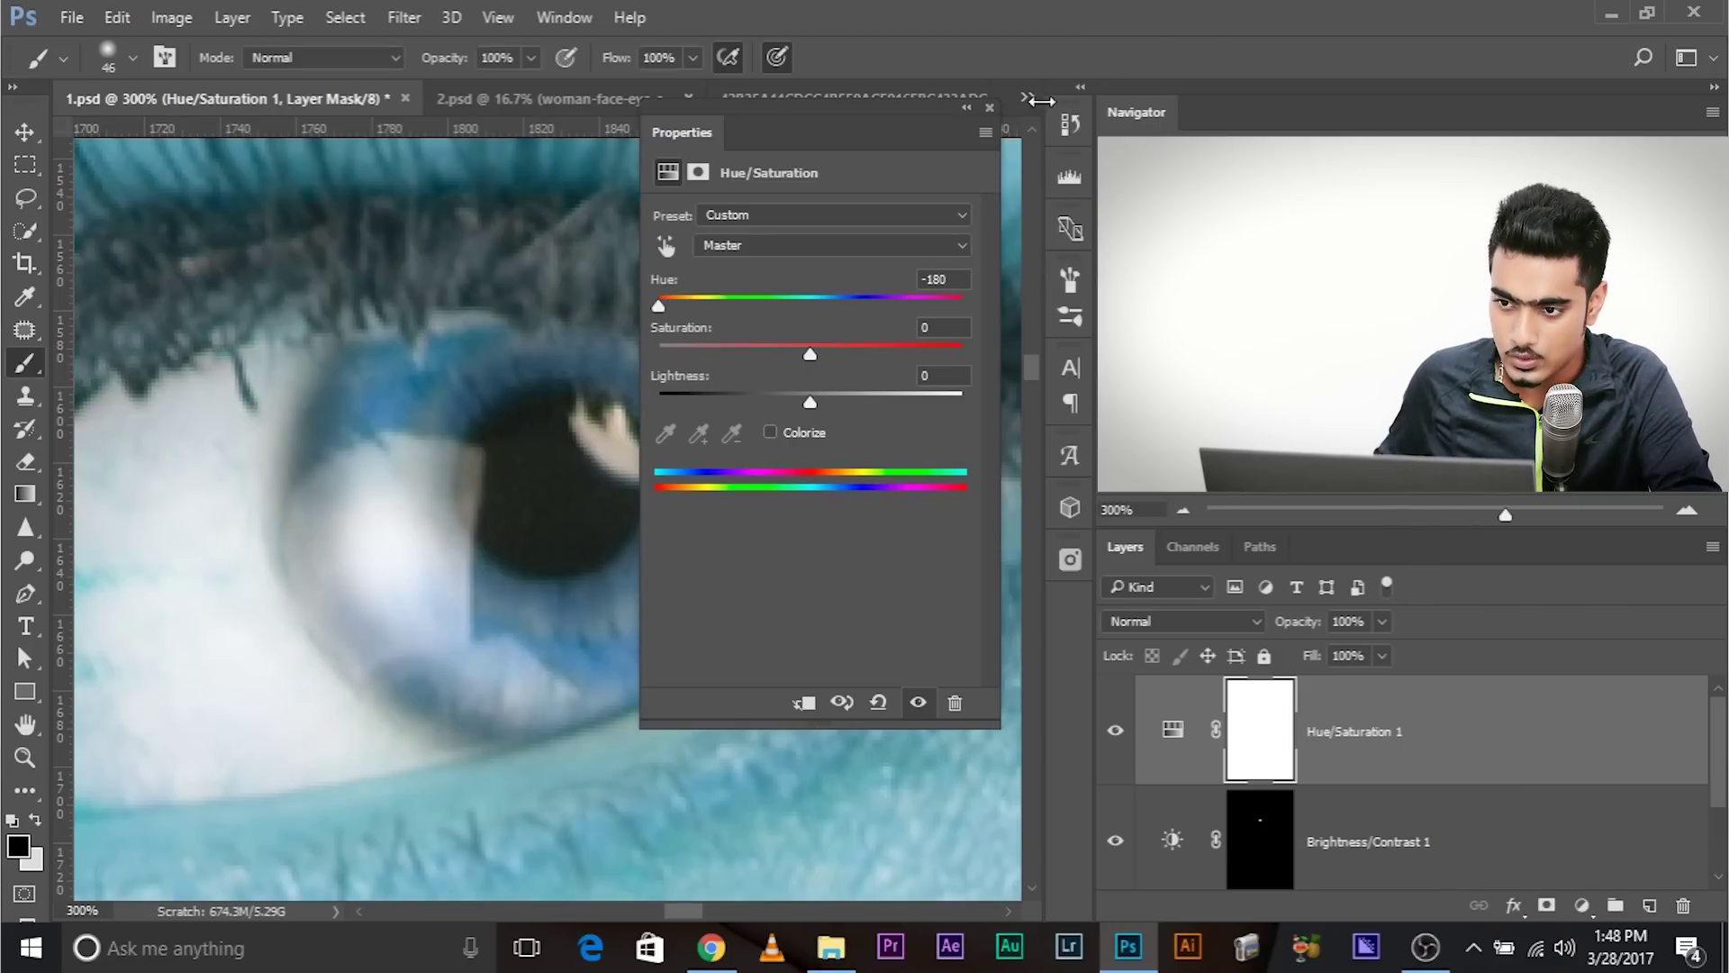
left_click(968, 110)
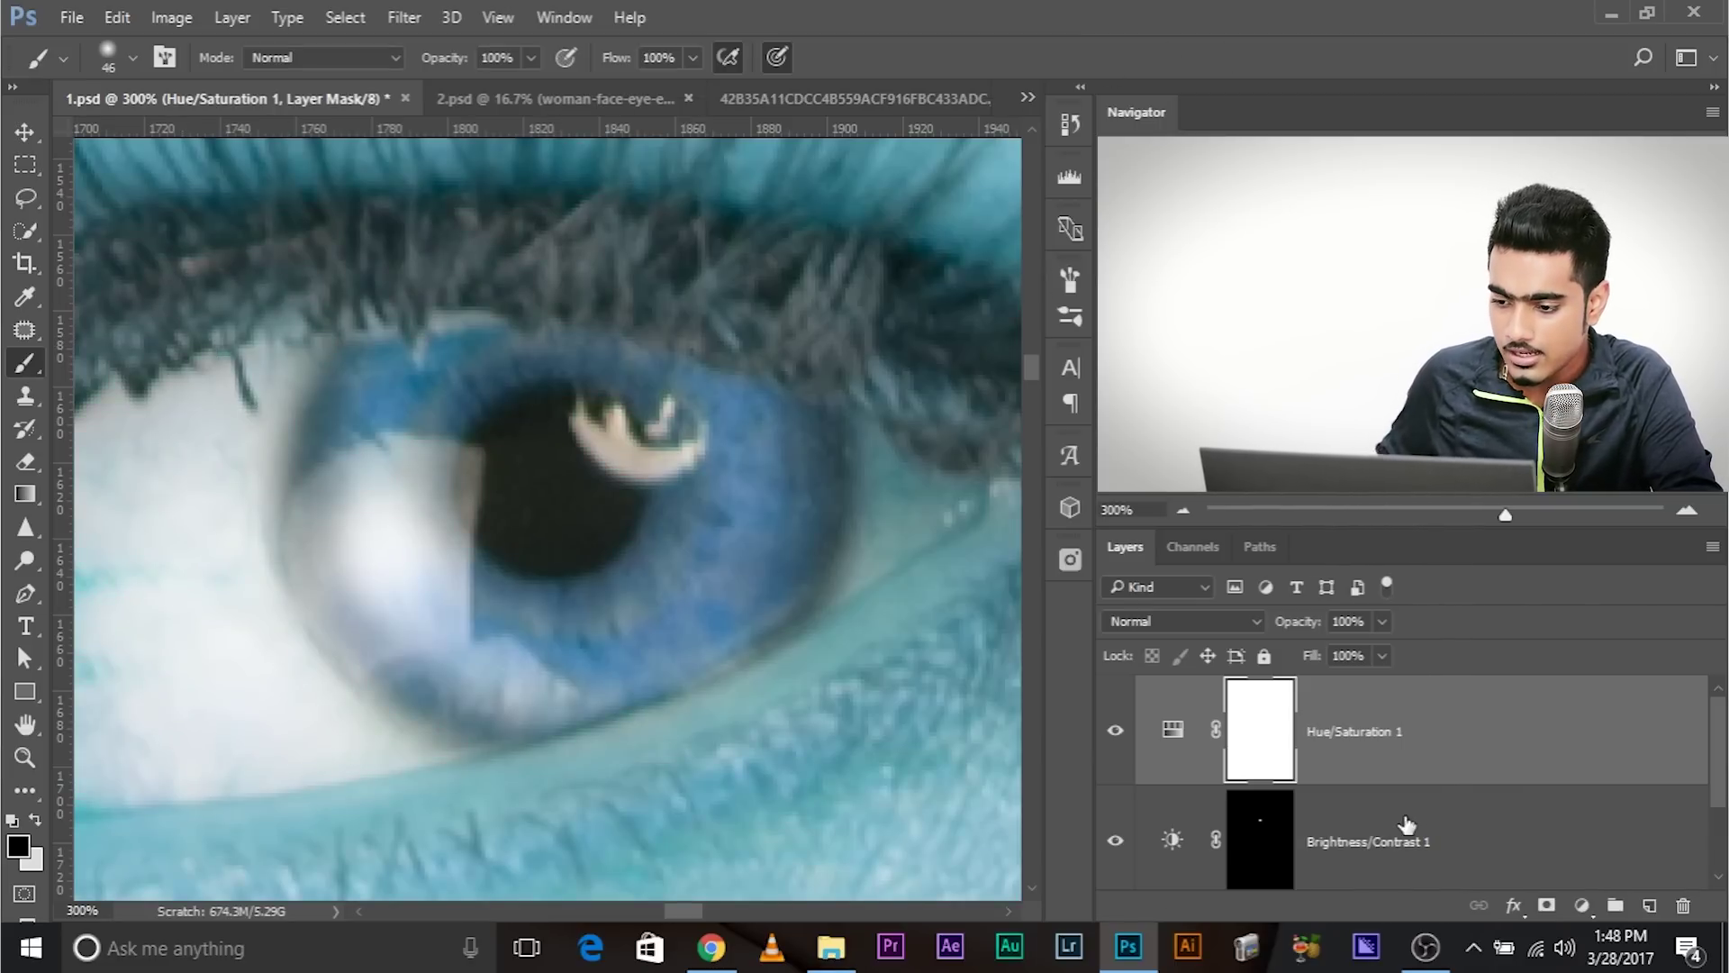
key("ctrl+i")
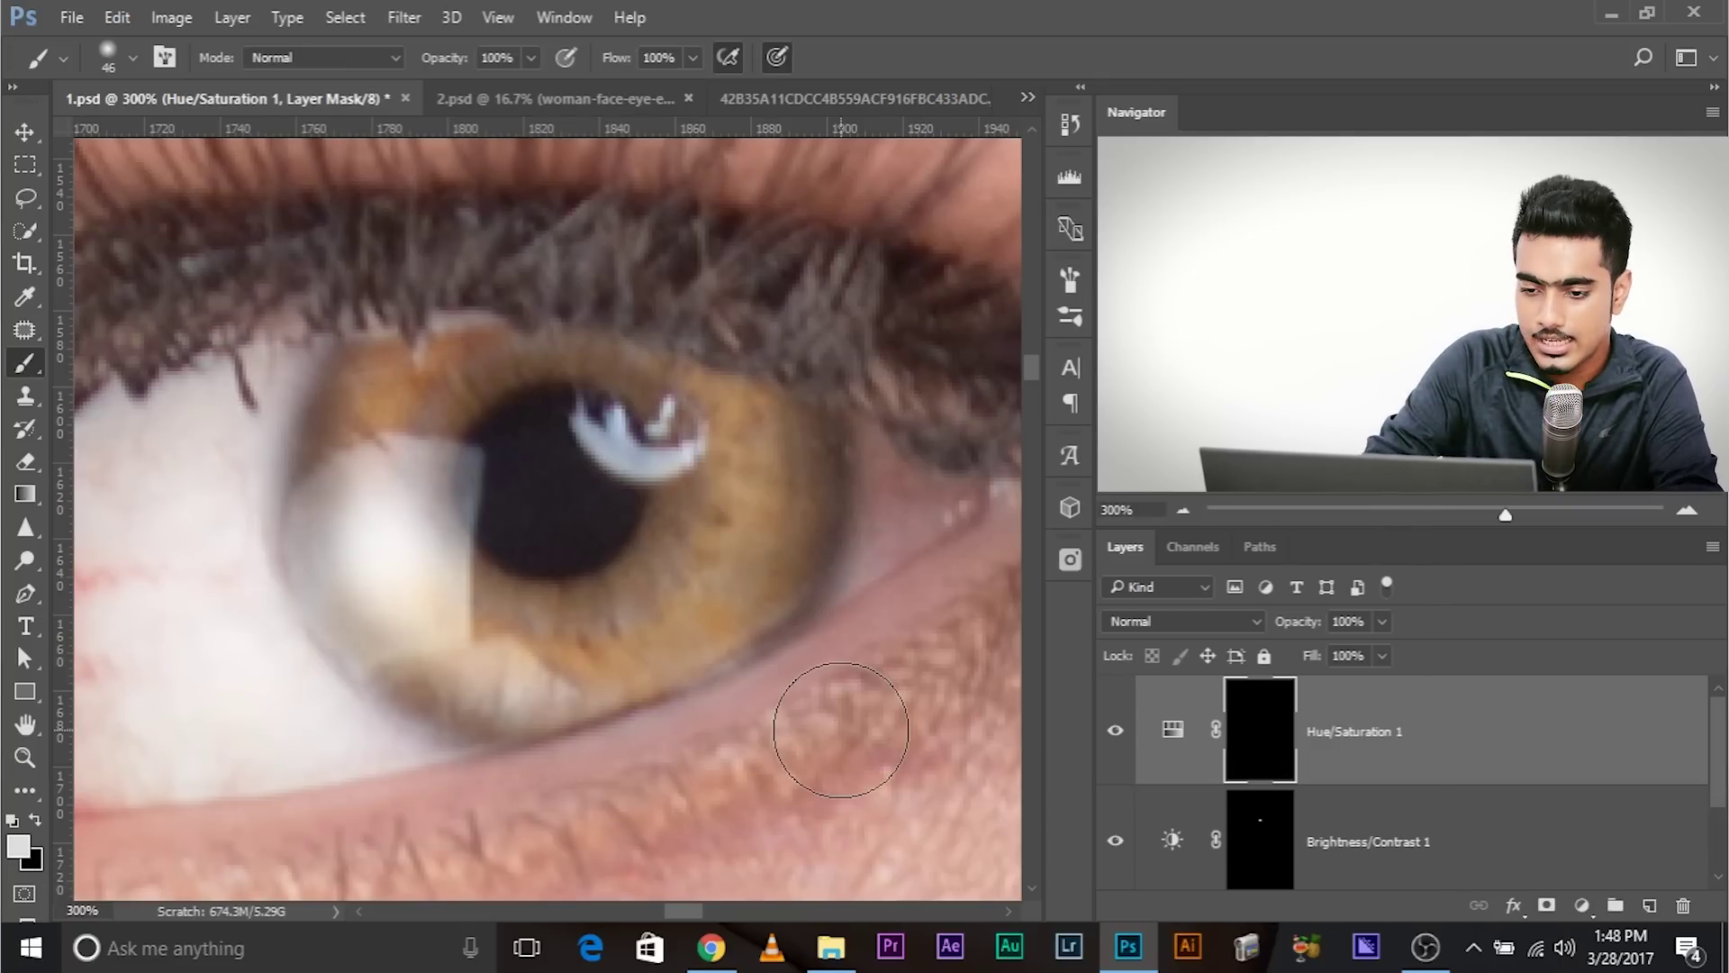
Paint the Hue/Saturation mask with a 27 px brush across the whole iris, turning it blue.
scroll(580, 636, "right", 1)
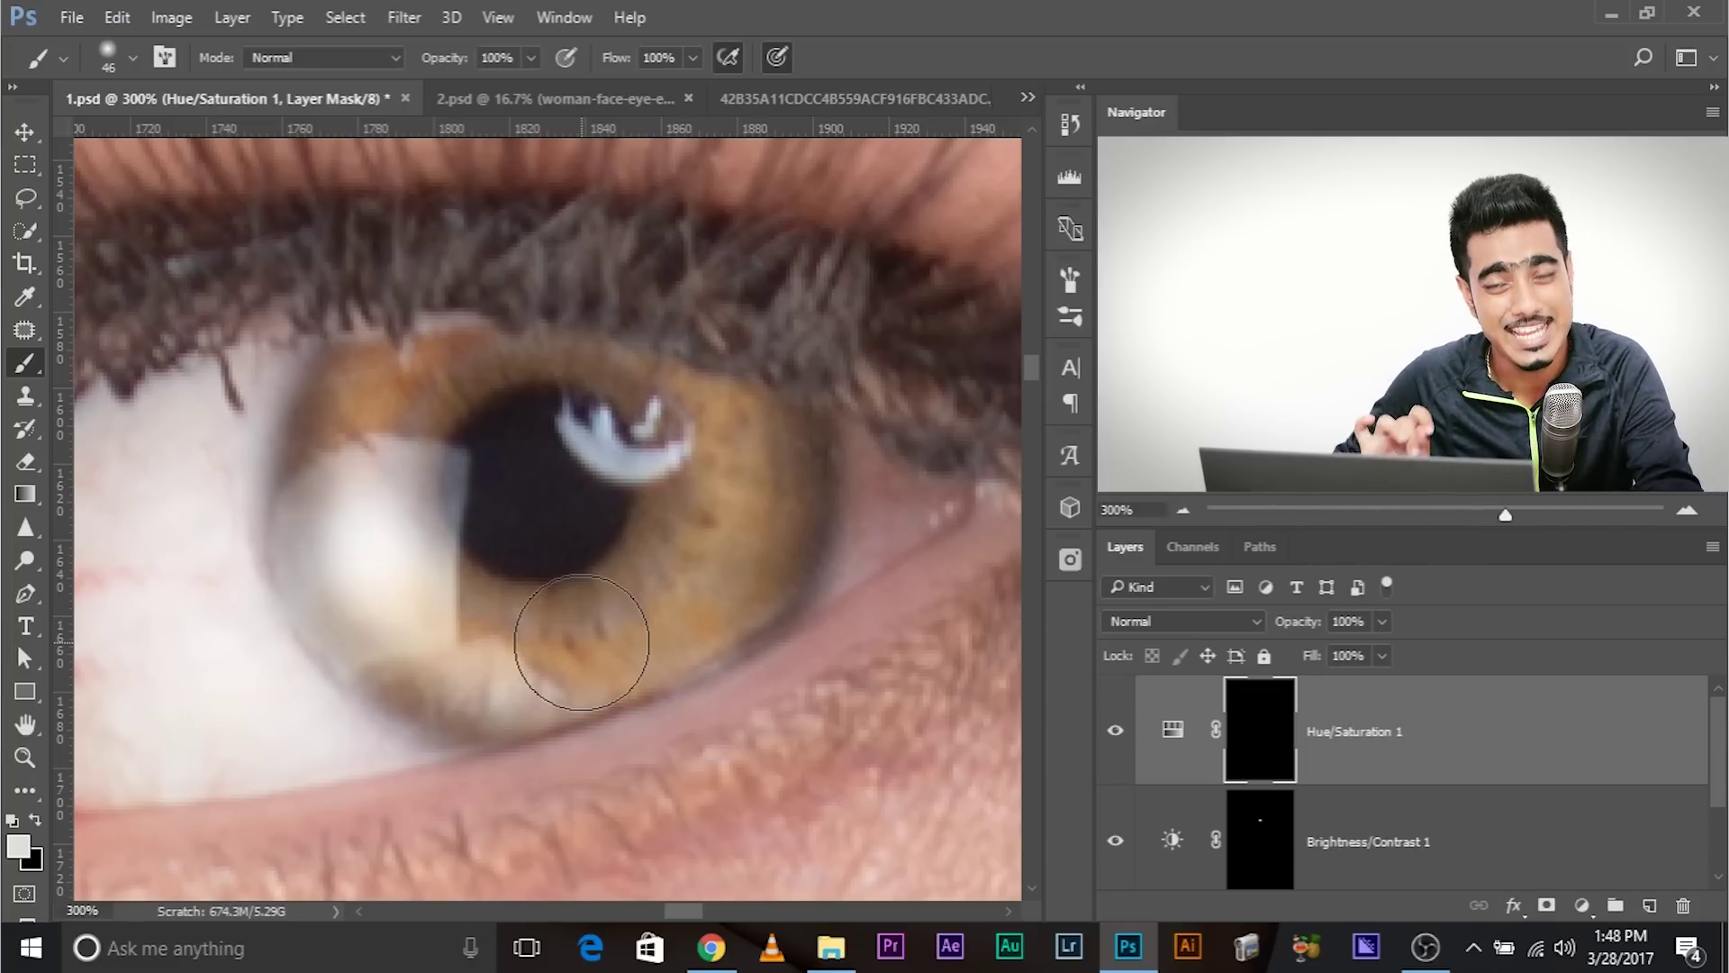
left_click_drag(582, 642, 567, 642)
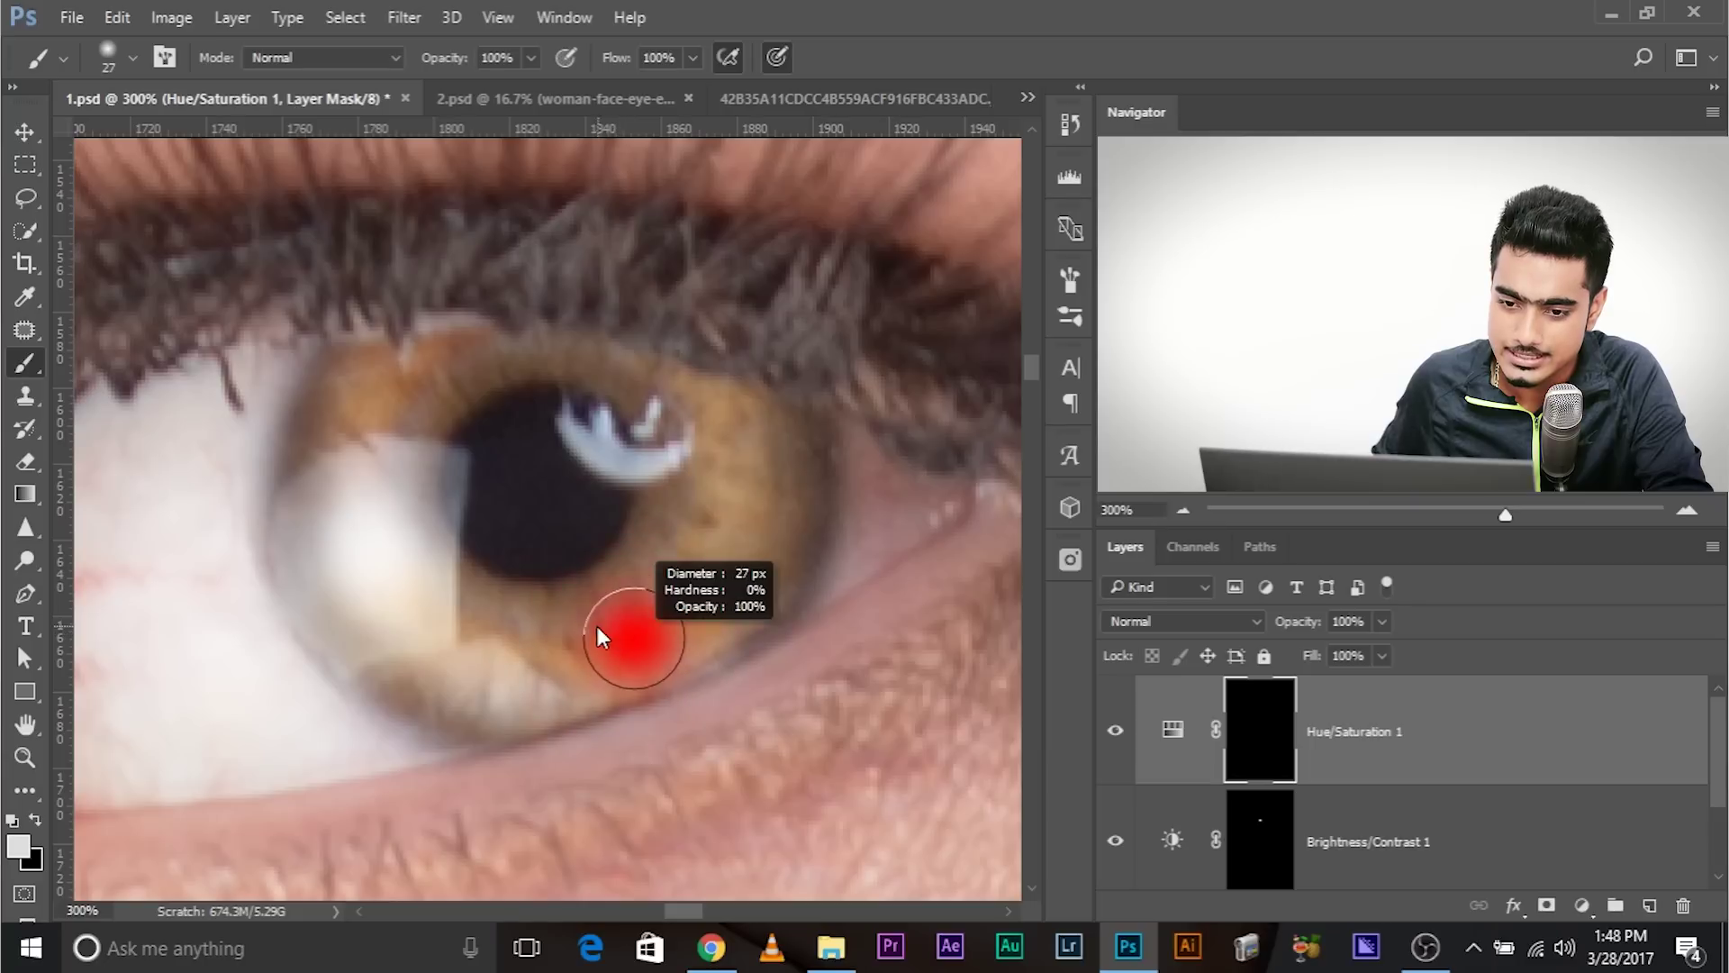
mouse_move(448, 579)
left_mouse_down()
mouse_move(494, 613)
mouse_move(566, 618)
left_mouse_up()
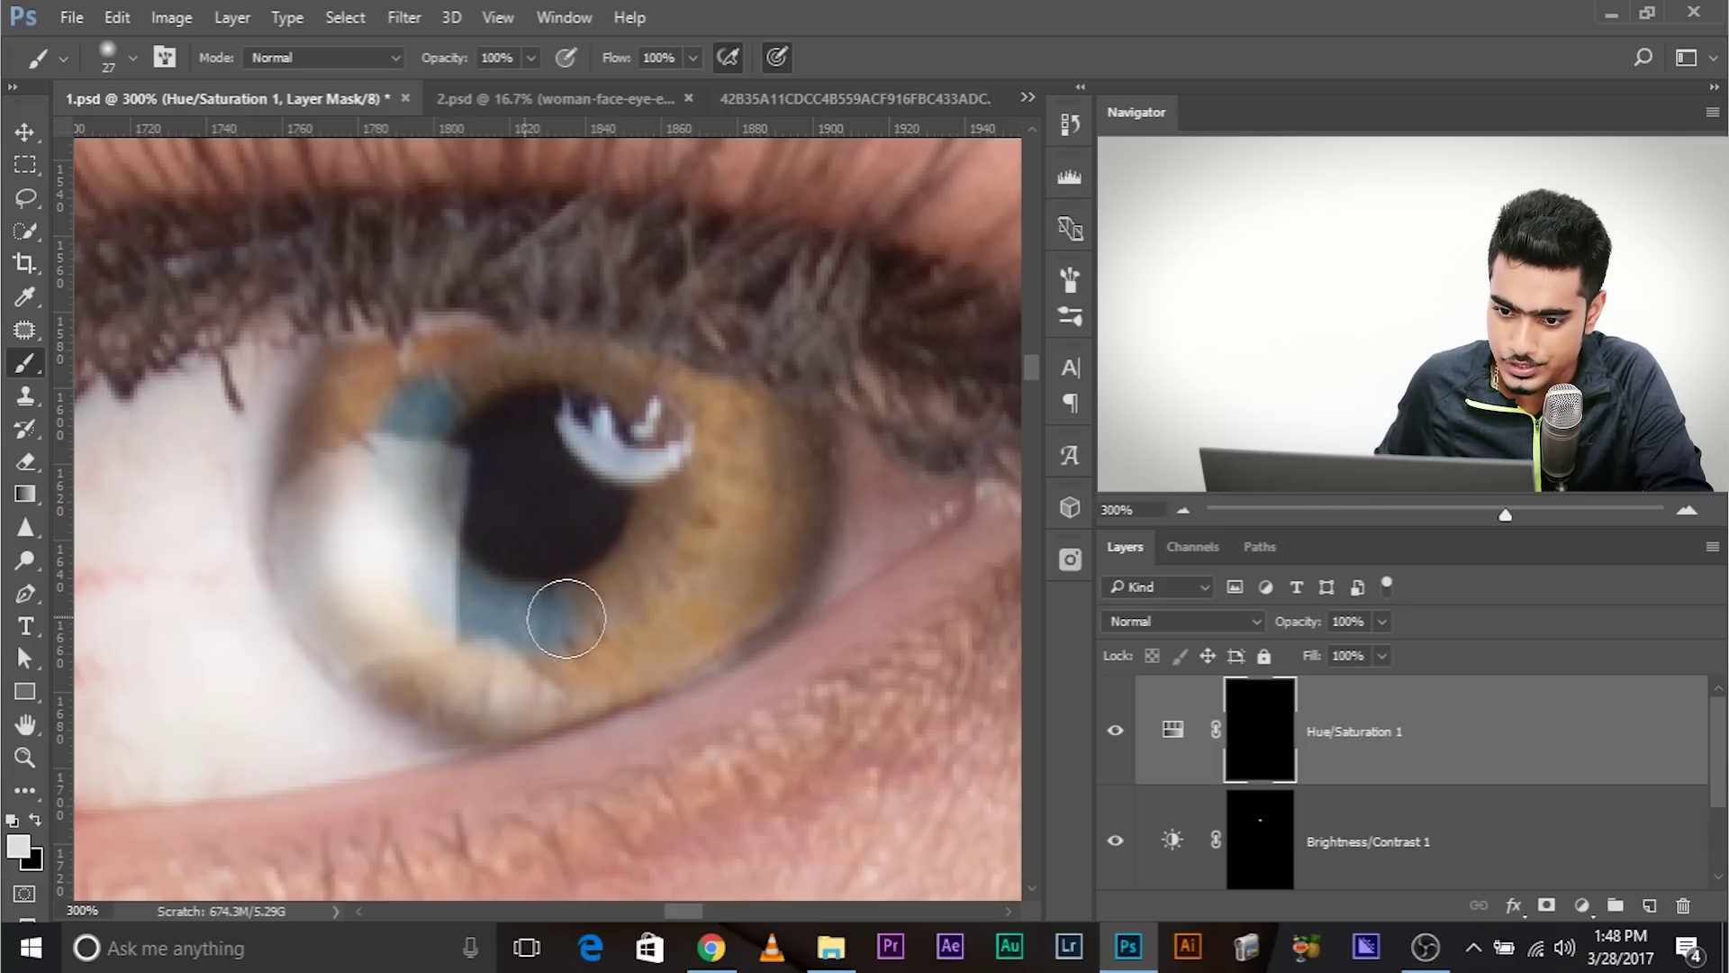
mouse_move(650, 555)
left_mouse_down()
mouse_move(666, 499)
mouse_move(646, 432)
left_mouse_up()
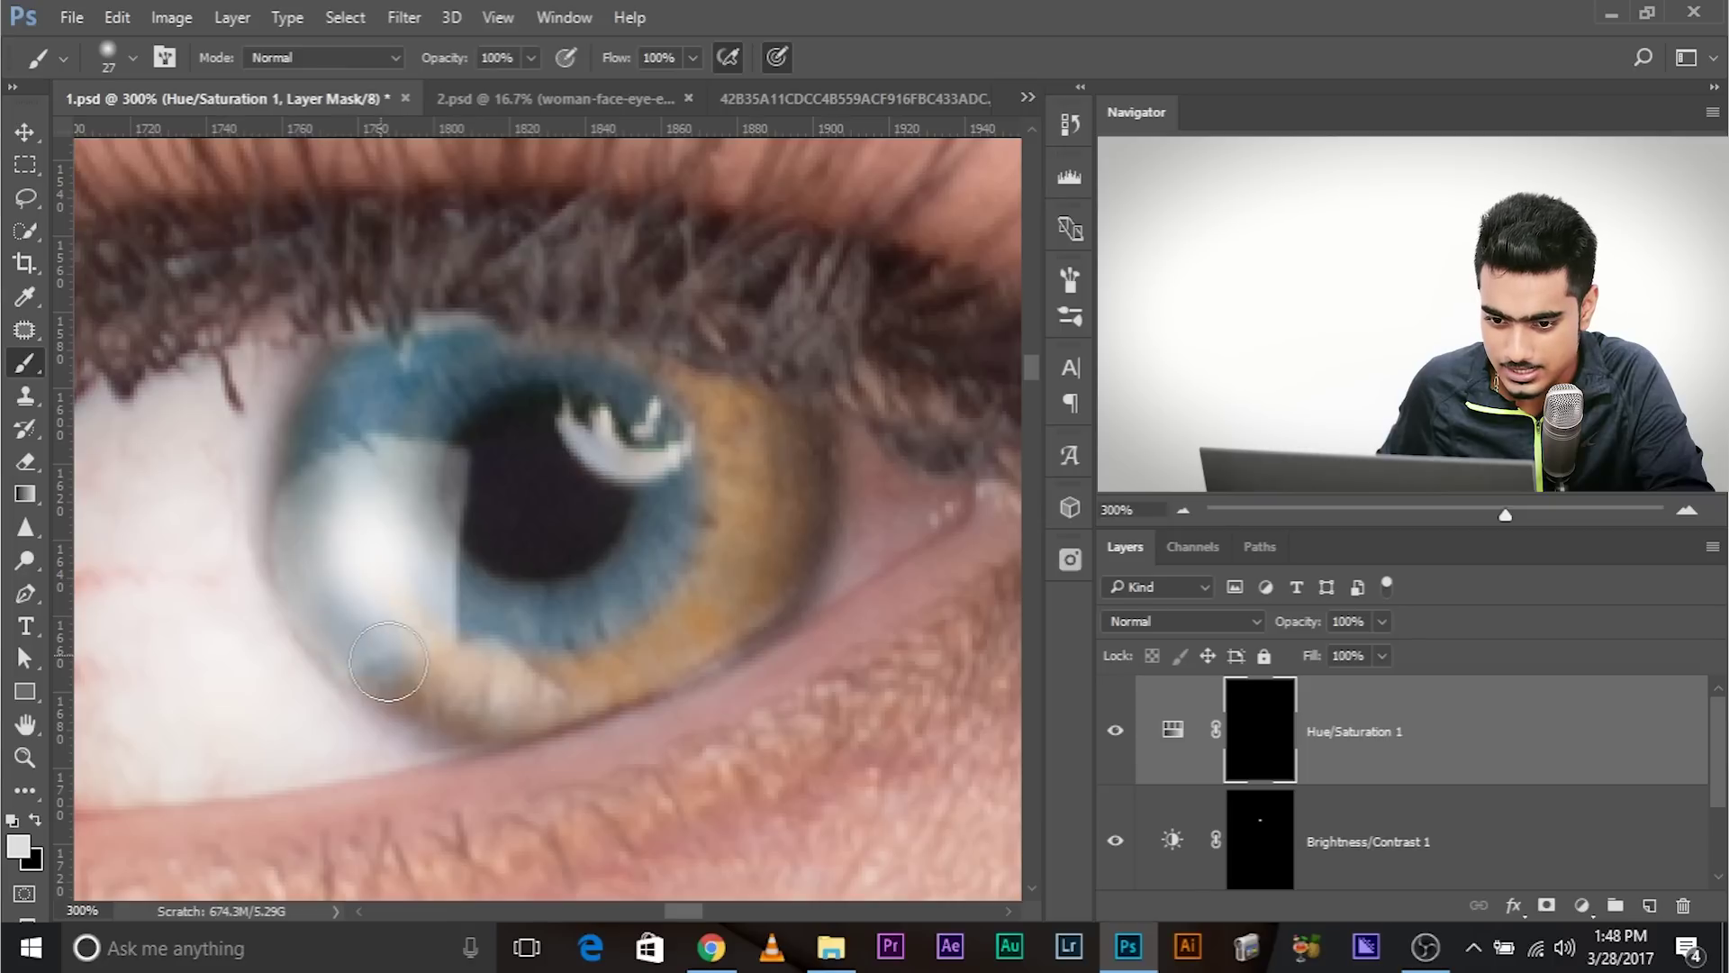
left_click_drag(601, 668, 748, 596)
left_click_drag(721, 495, 687, 436)
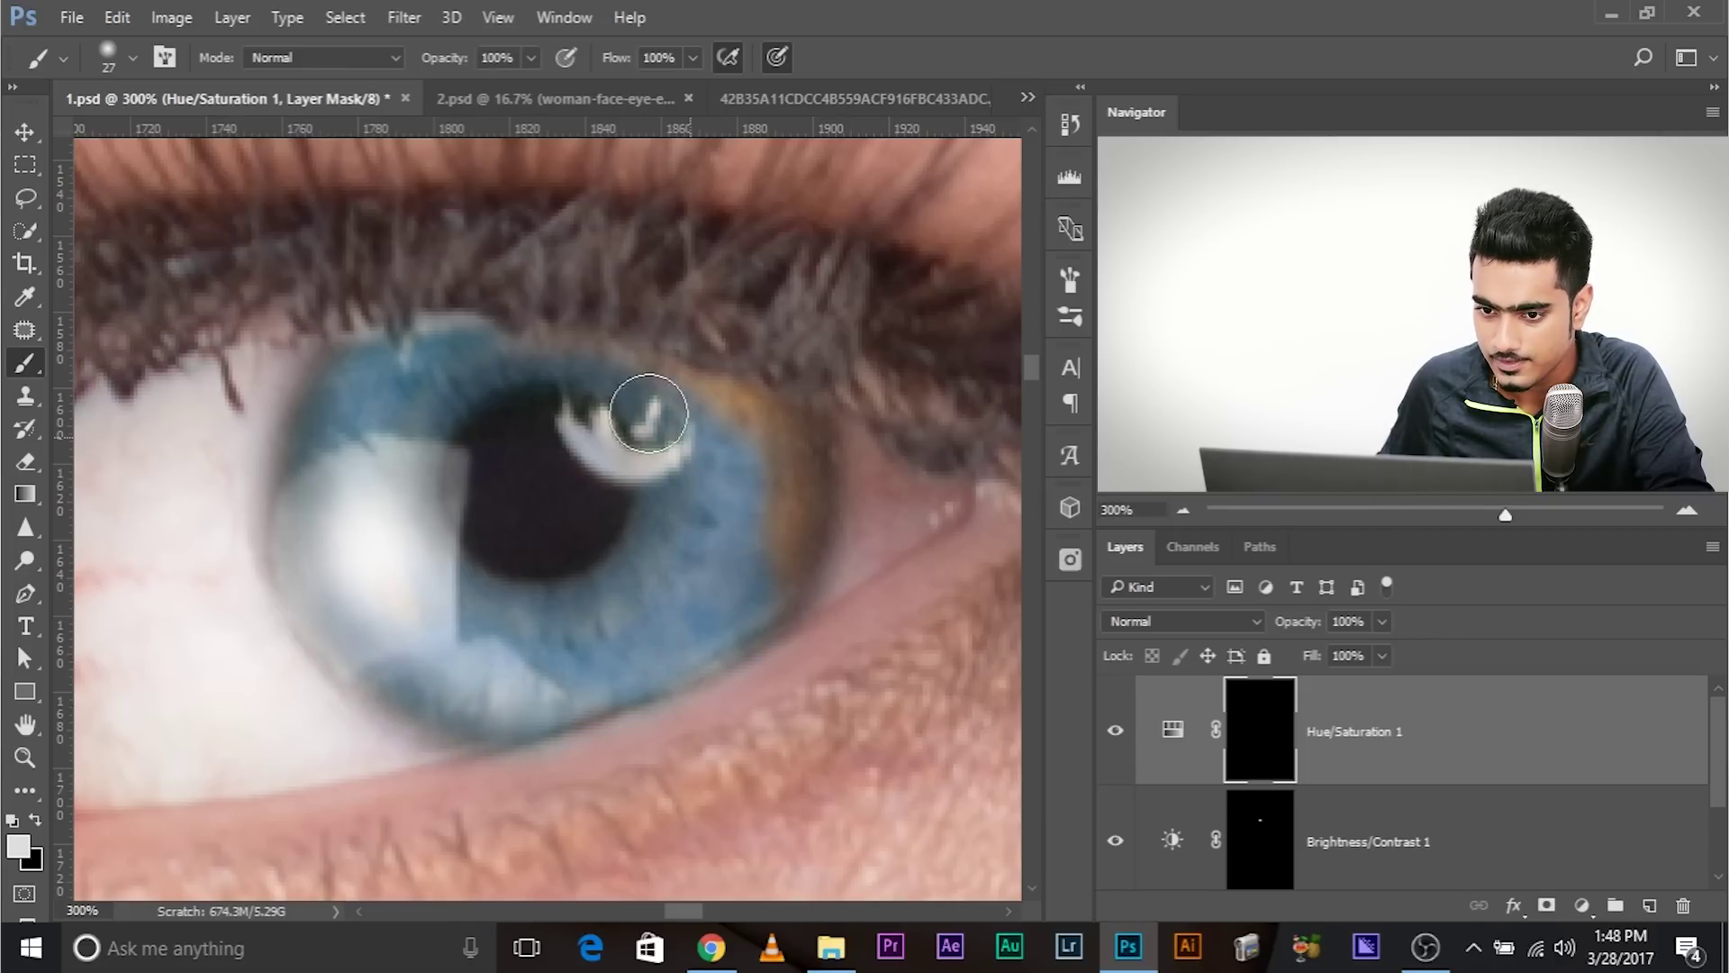
mouse_move(627, 380)
left_mouse_down()
mouse_move(810, 440)
mouse_move(779, 566)
left_mouse_up()
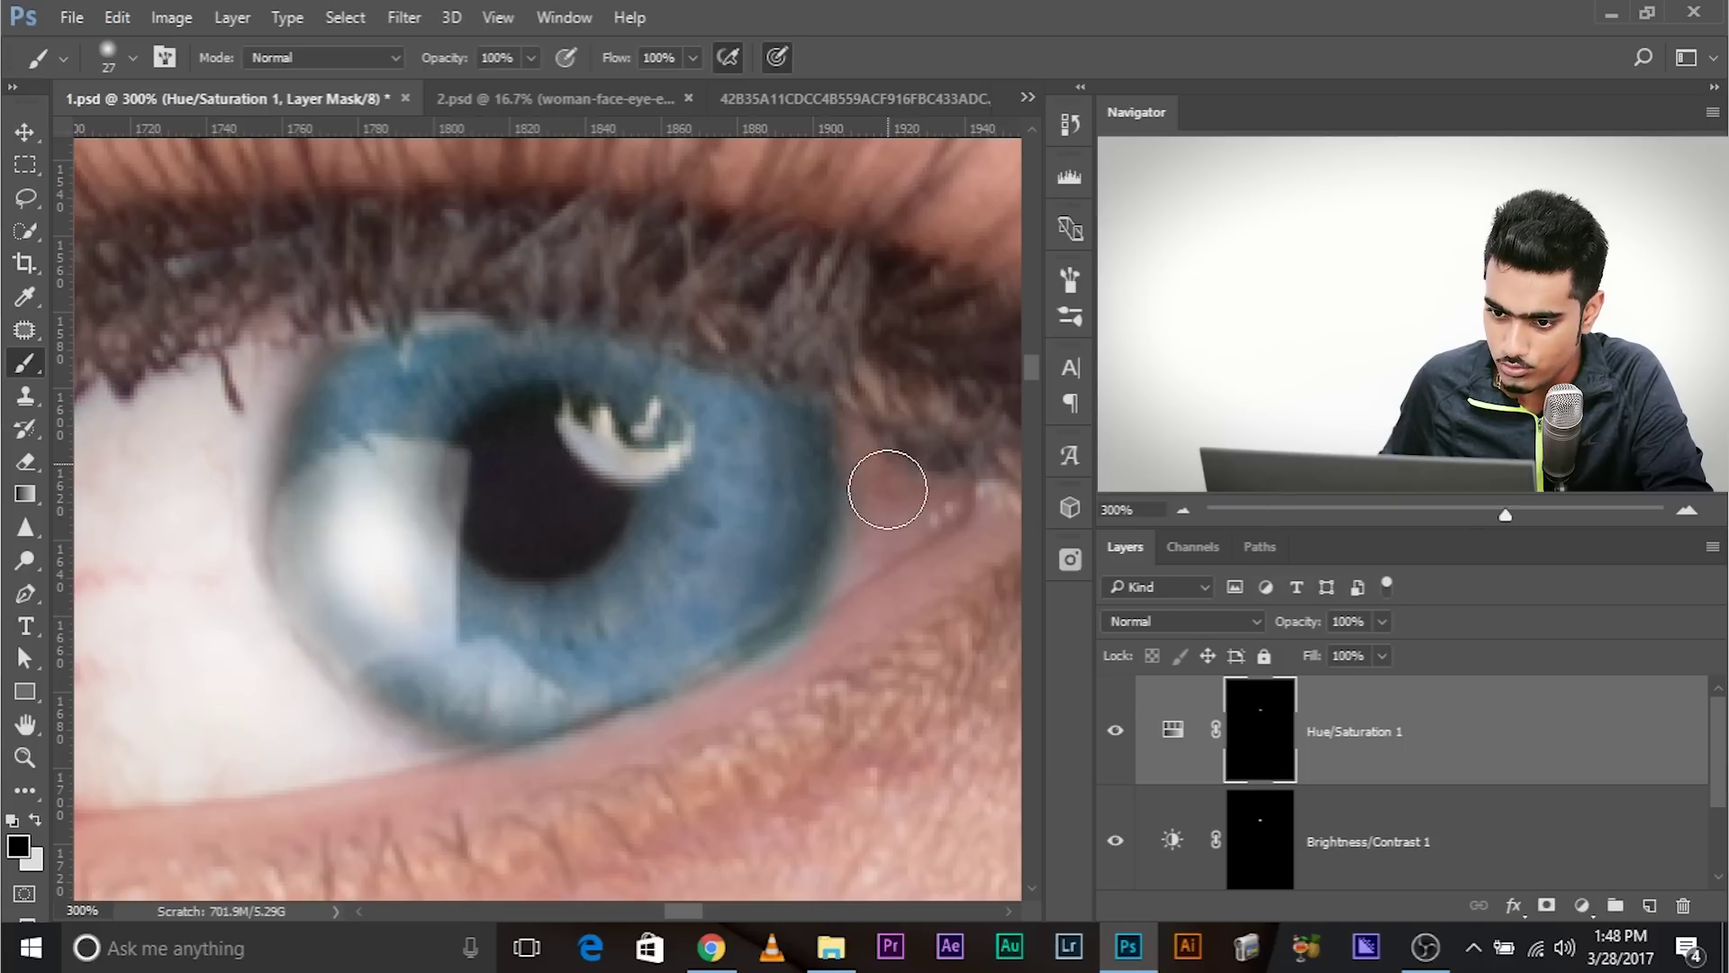
key("x")
key("x")
key("x")
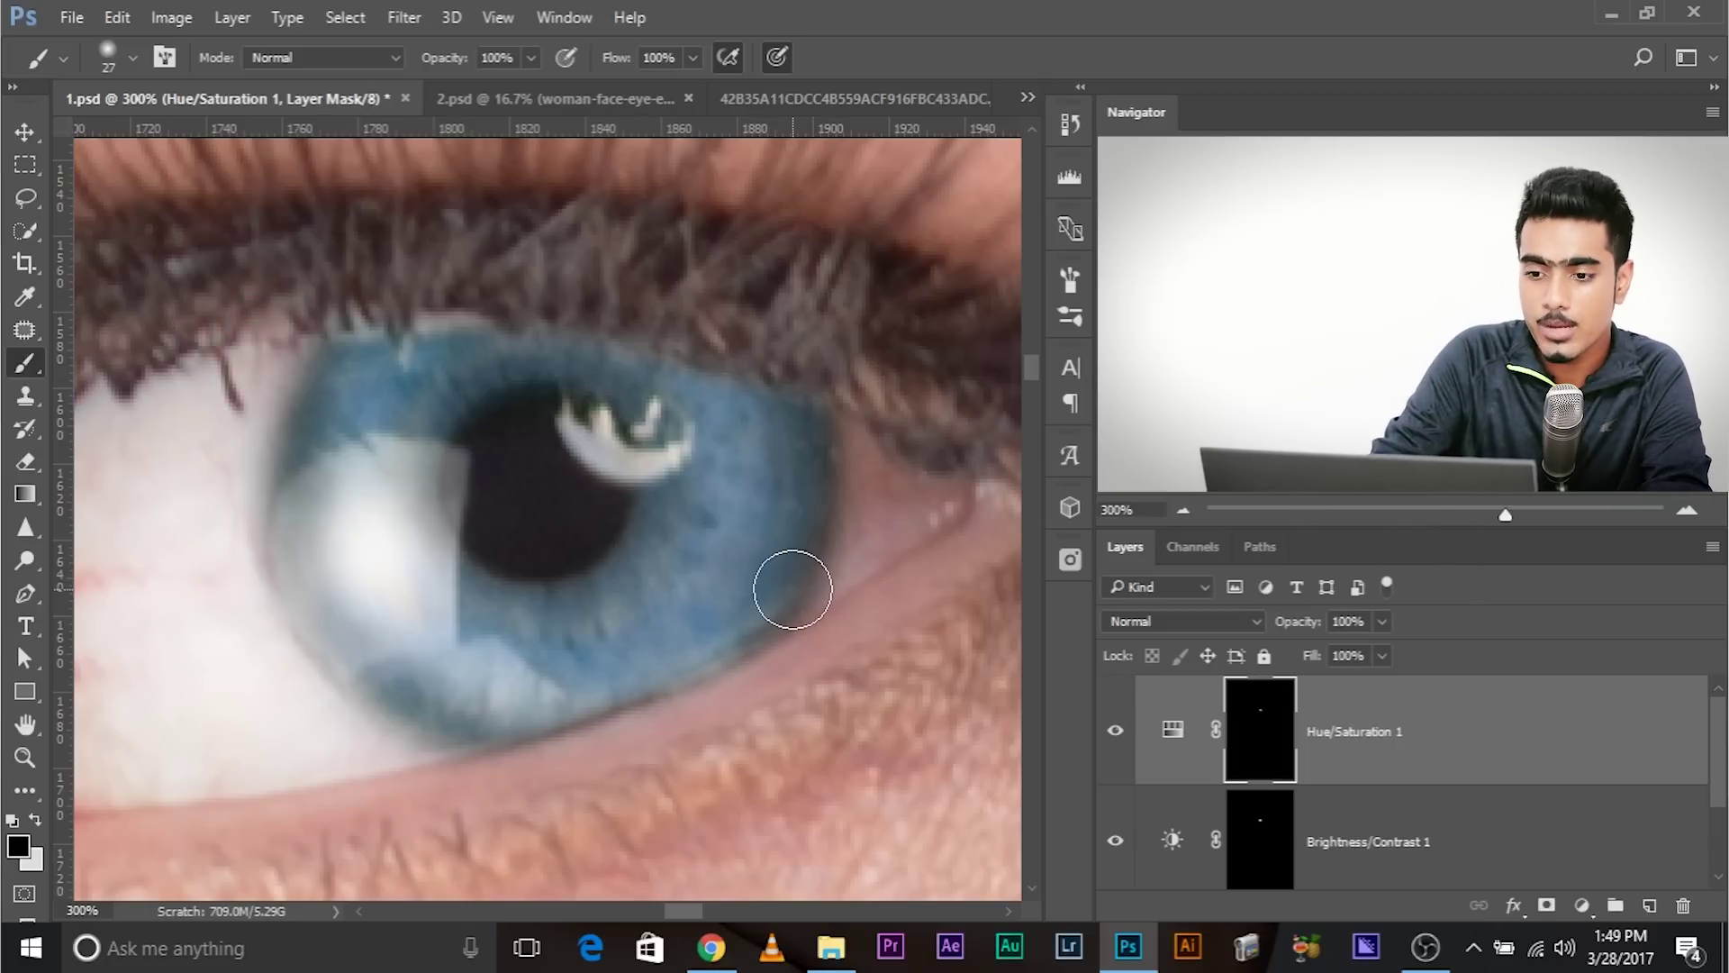
key("ctrl+minus")
key("ctrl+minus")
key("ctrl+minus")
key("ctrl+minus")
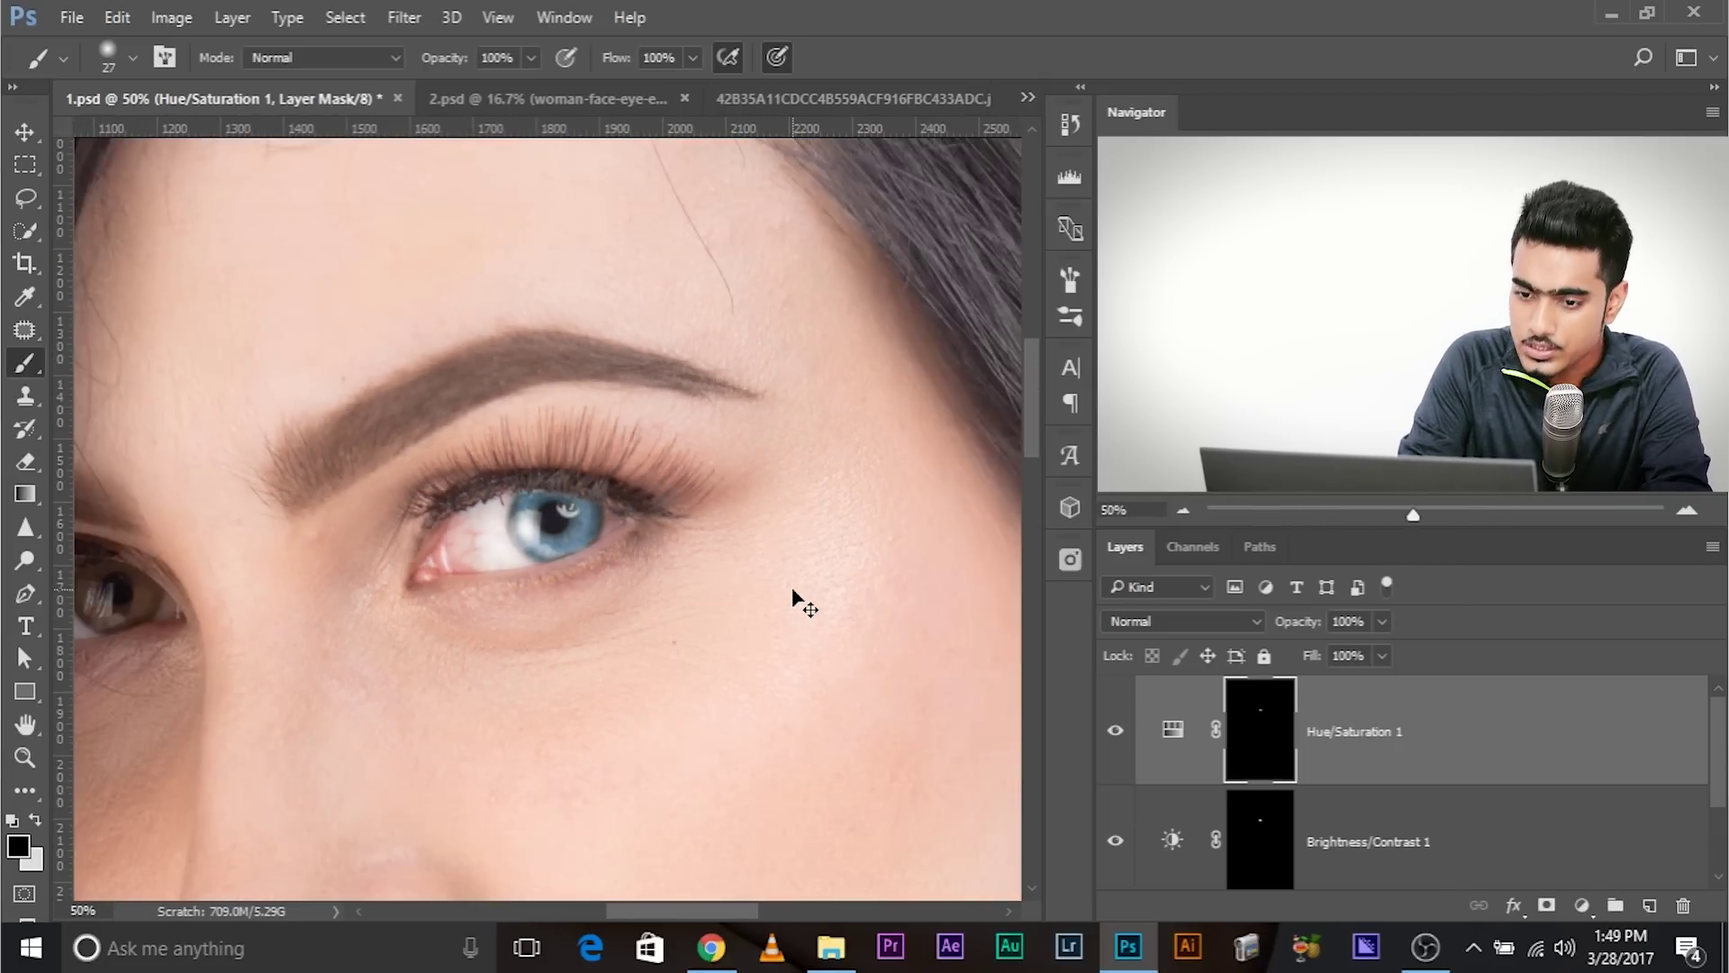
Change Brightness/Contrast 1 brightness from 60 to 84, then reopen the Hue/Saturation 1 settings.
key("ctrl+plus")
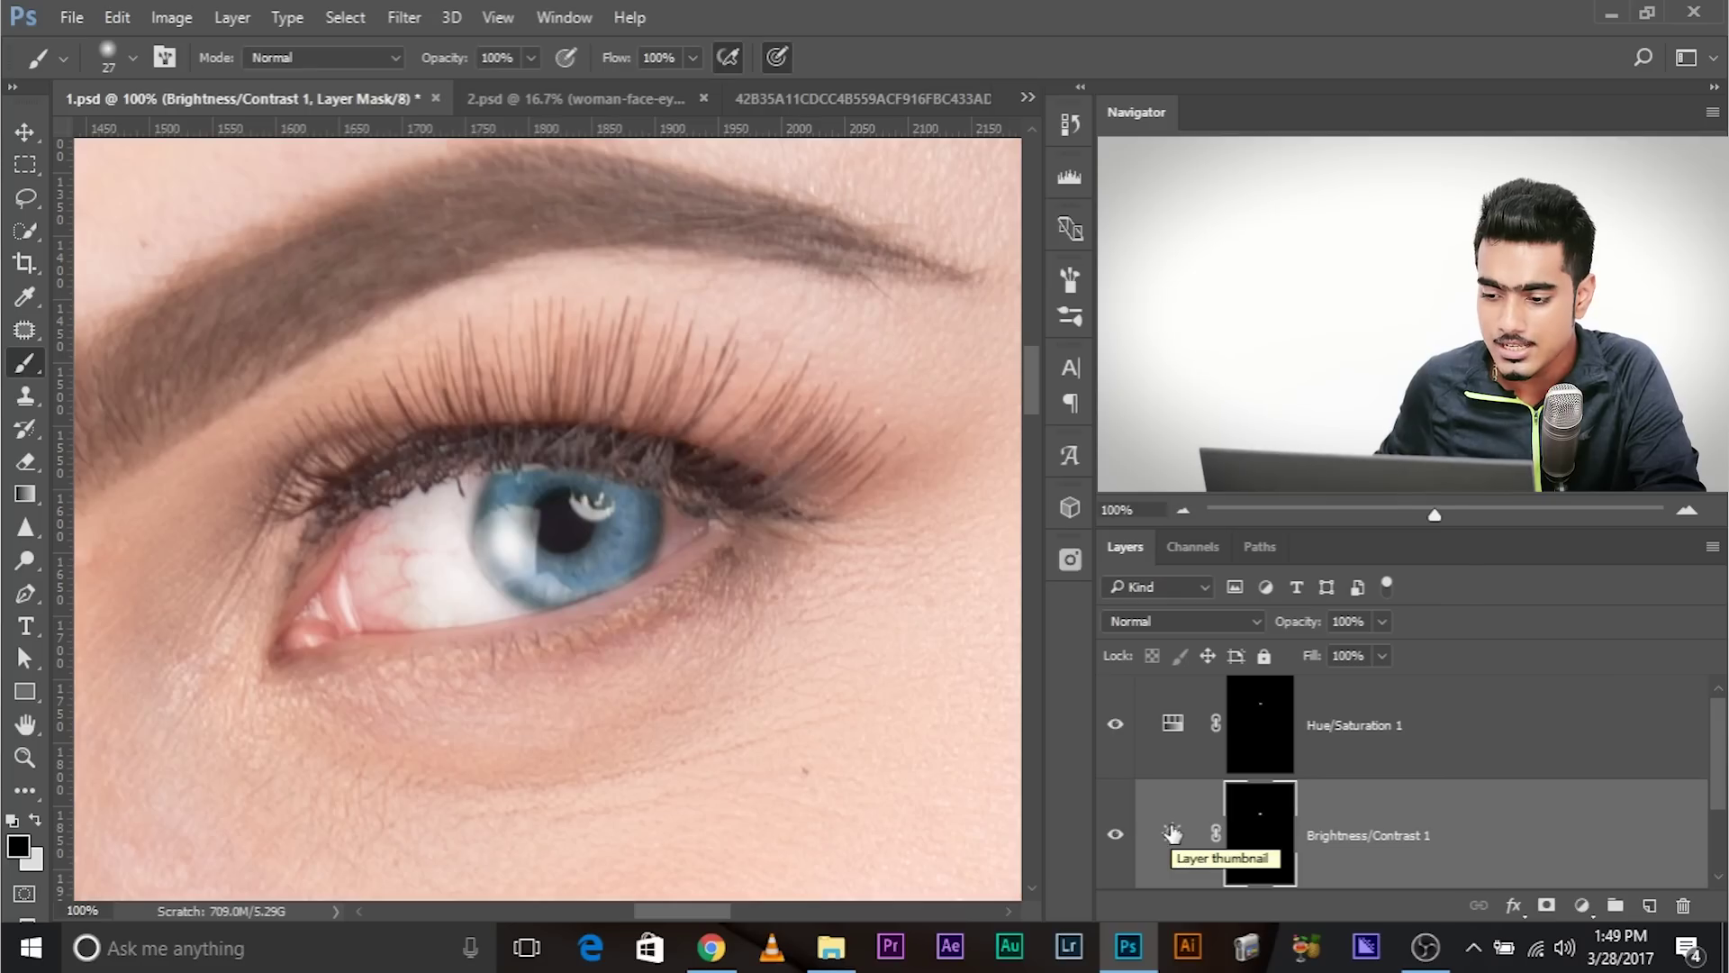
double_click(1171, 834)
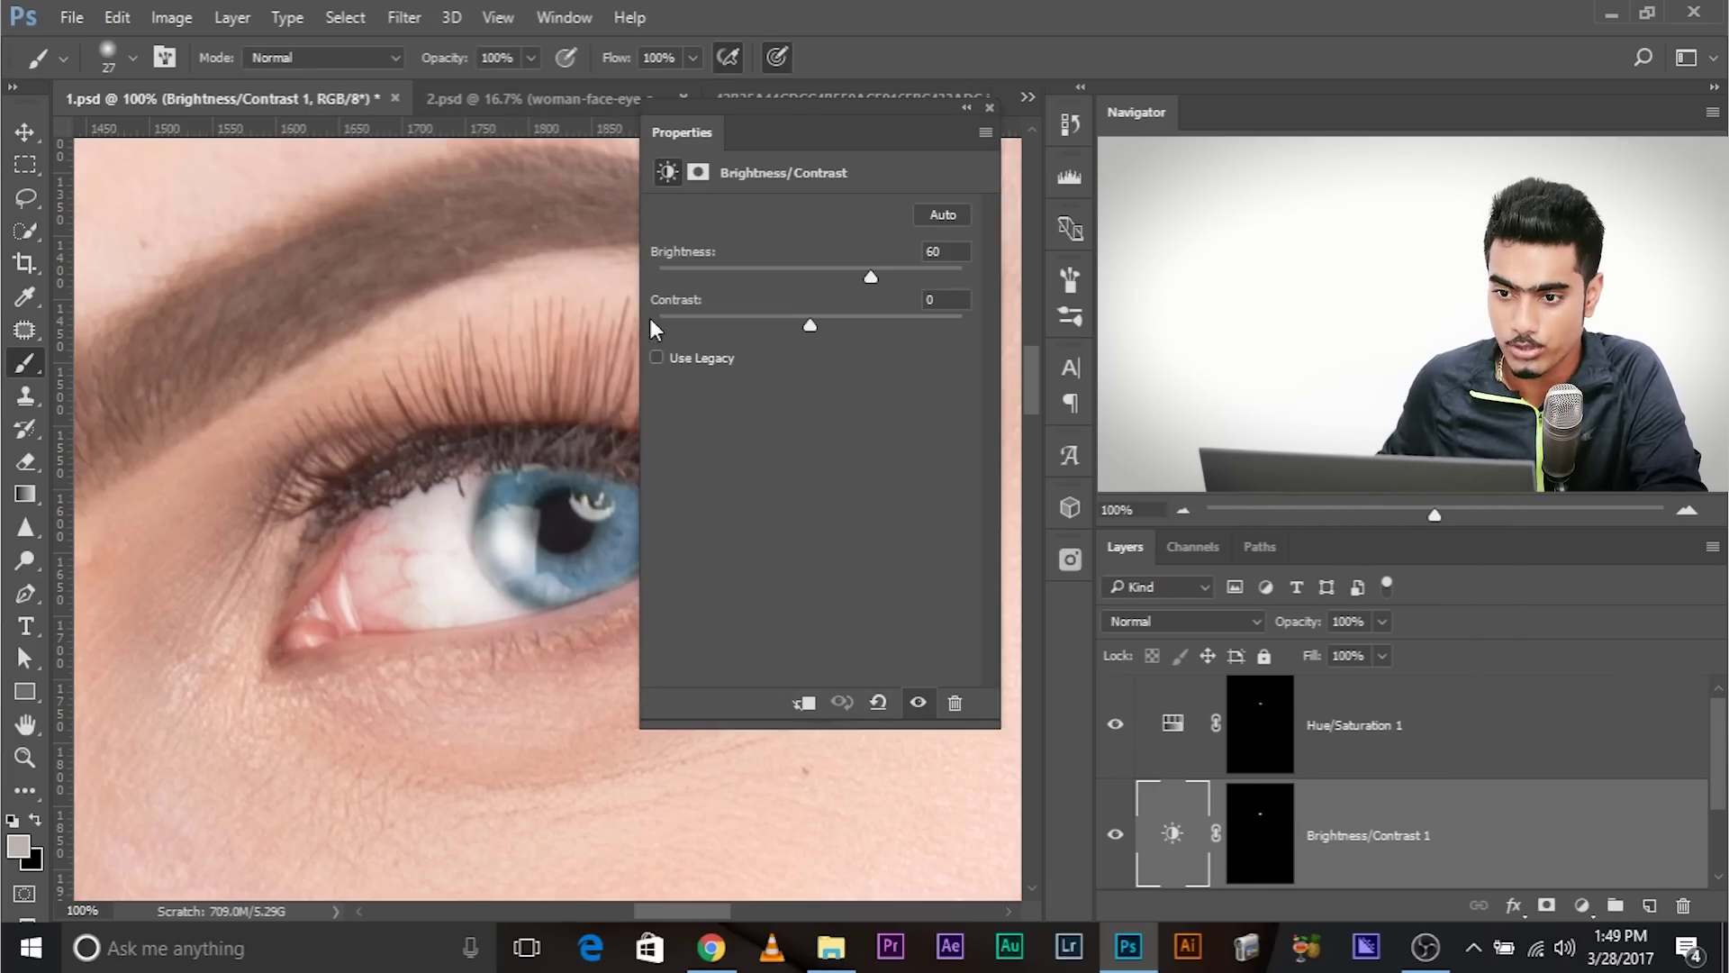
left_click_drag(800, 137, 33, 442)
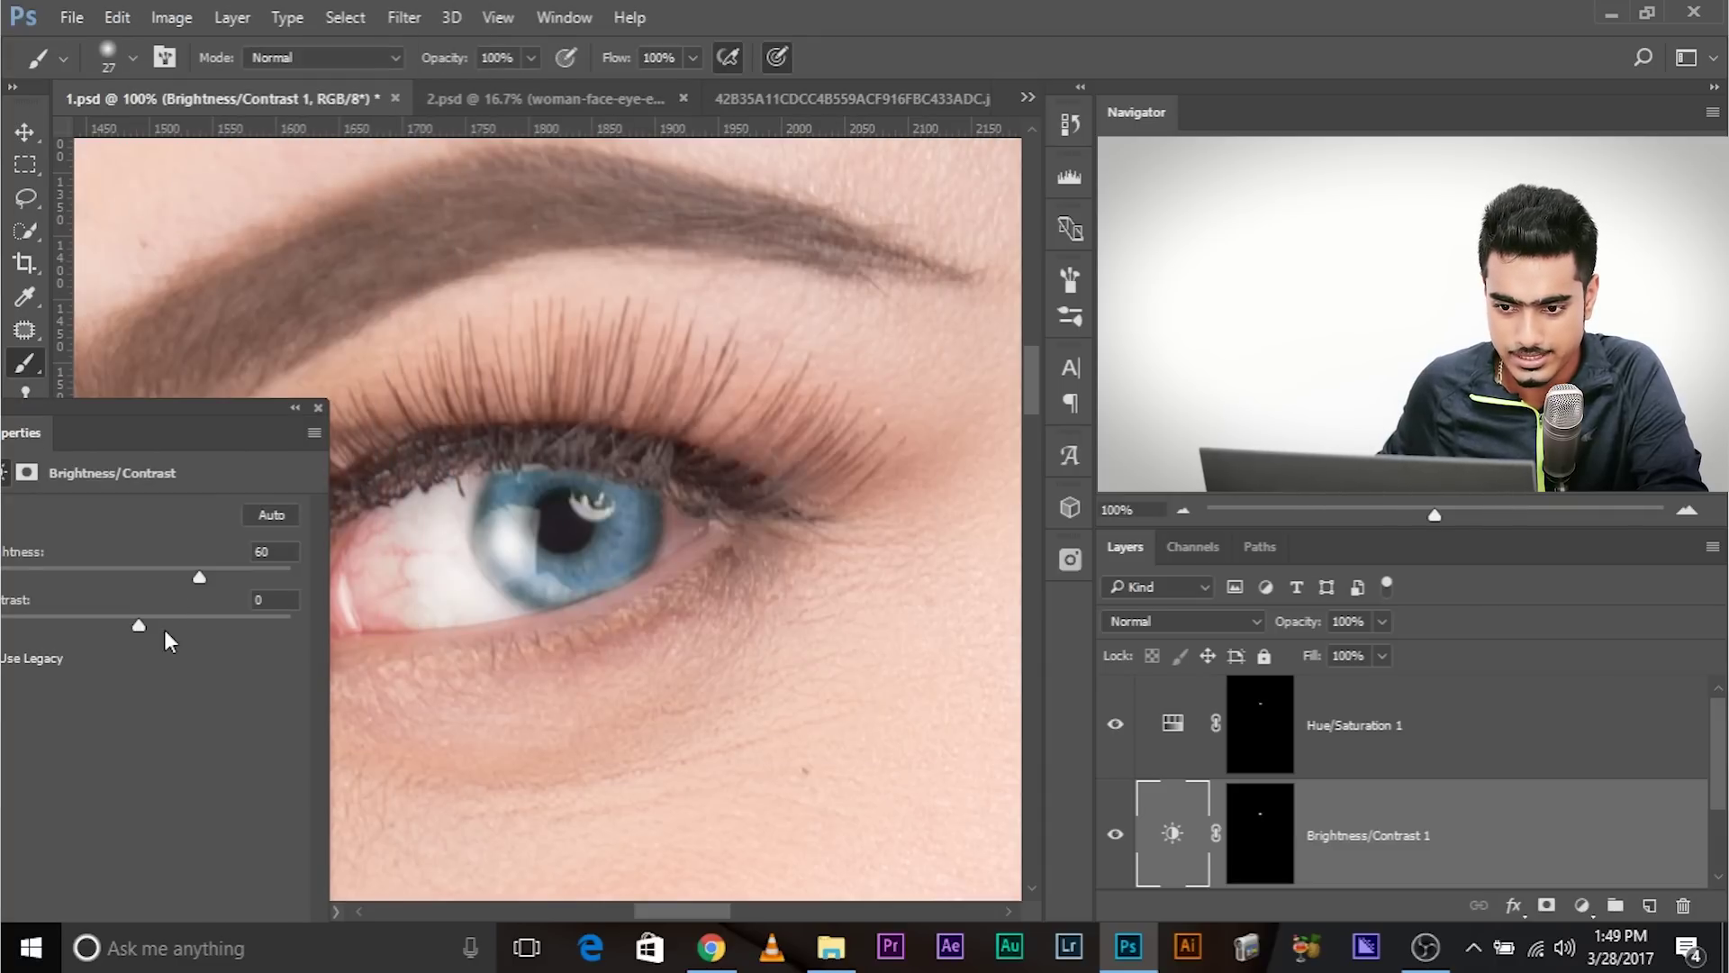
left_click_drag(233, 575, 222, 588)
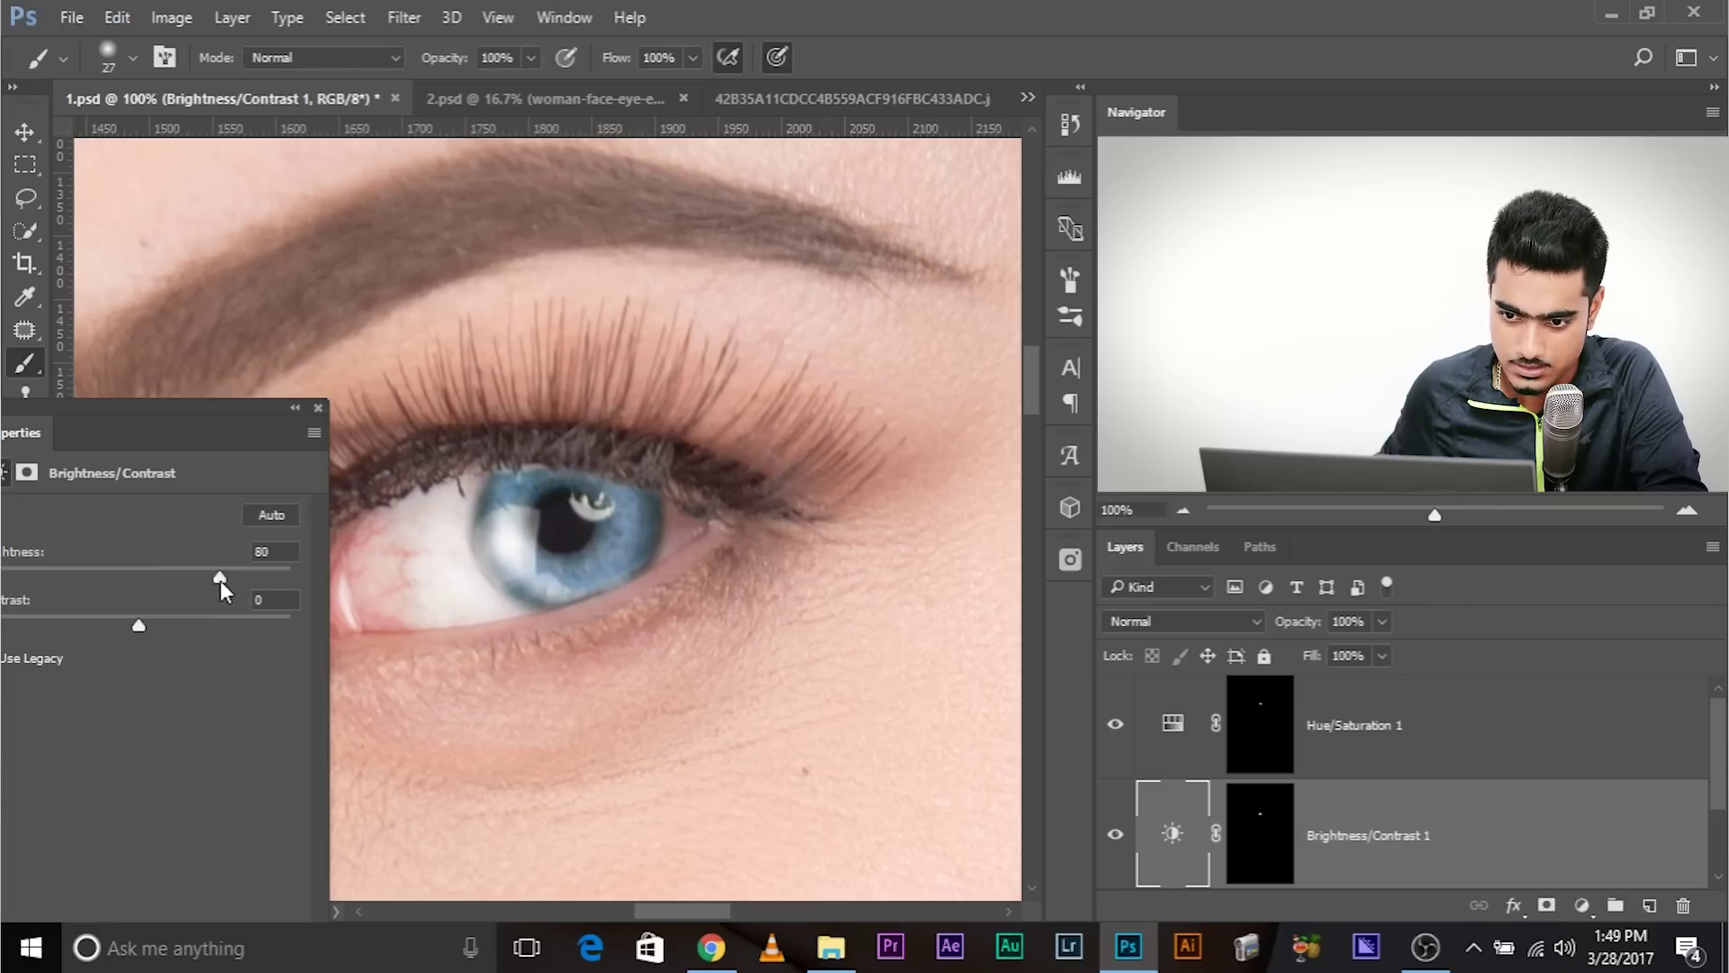
left_click(317, 407)
double_click(1170, 725)
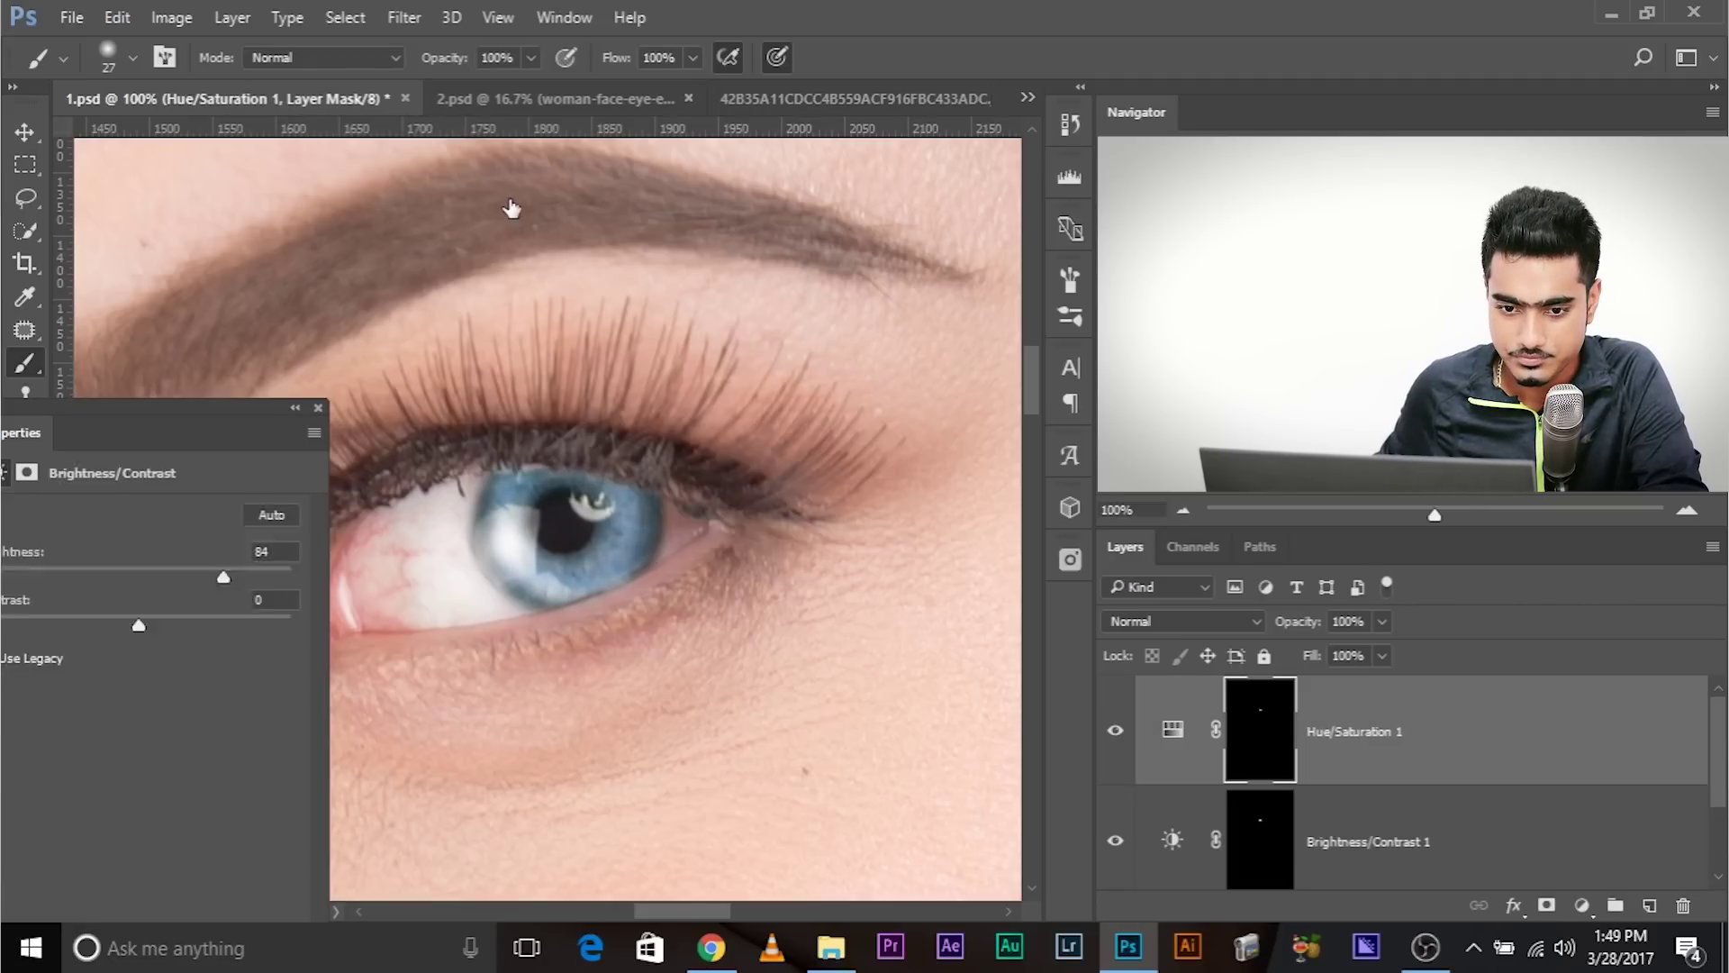
left_click_drag(169, 398, 220, 232)
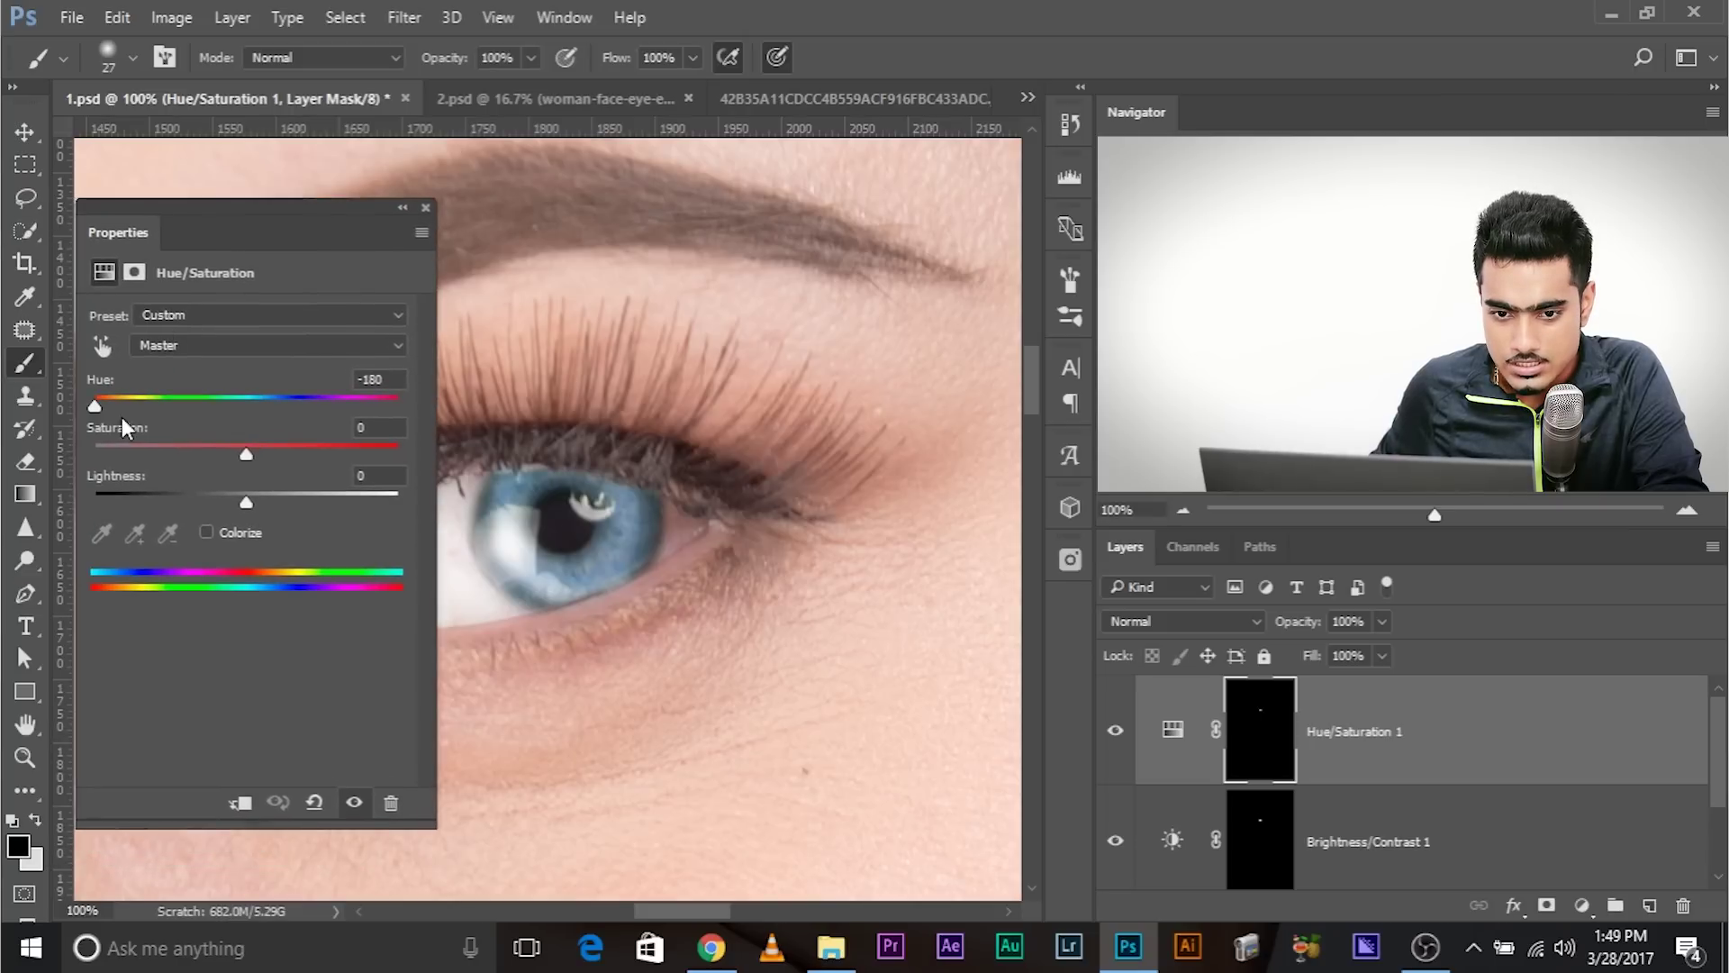
Set Hue/Saturation 1 to Hue +59 and Saturation -5, making the painted iris green.
left_click_drag(94, 407, 324, 413)
left_click_drag(245, 451, 186, 461)
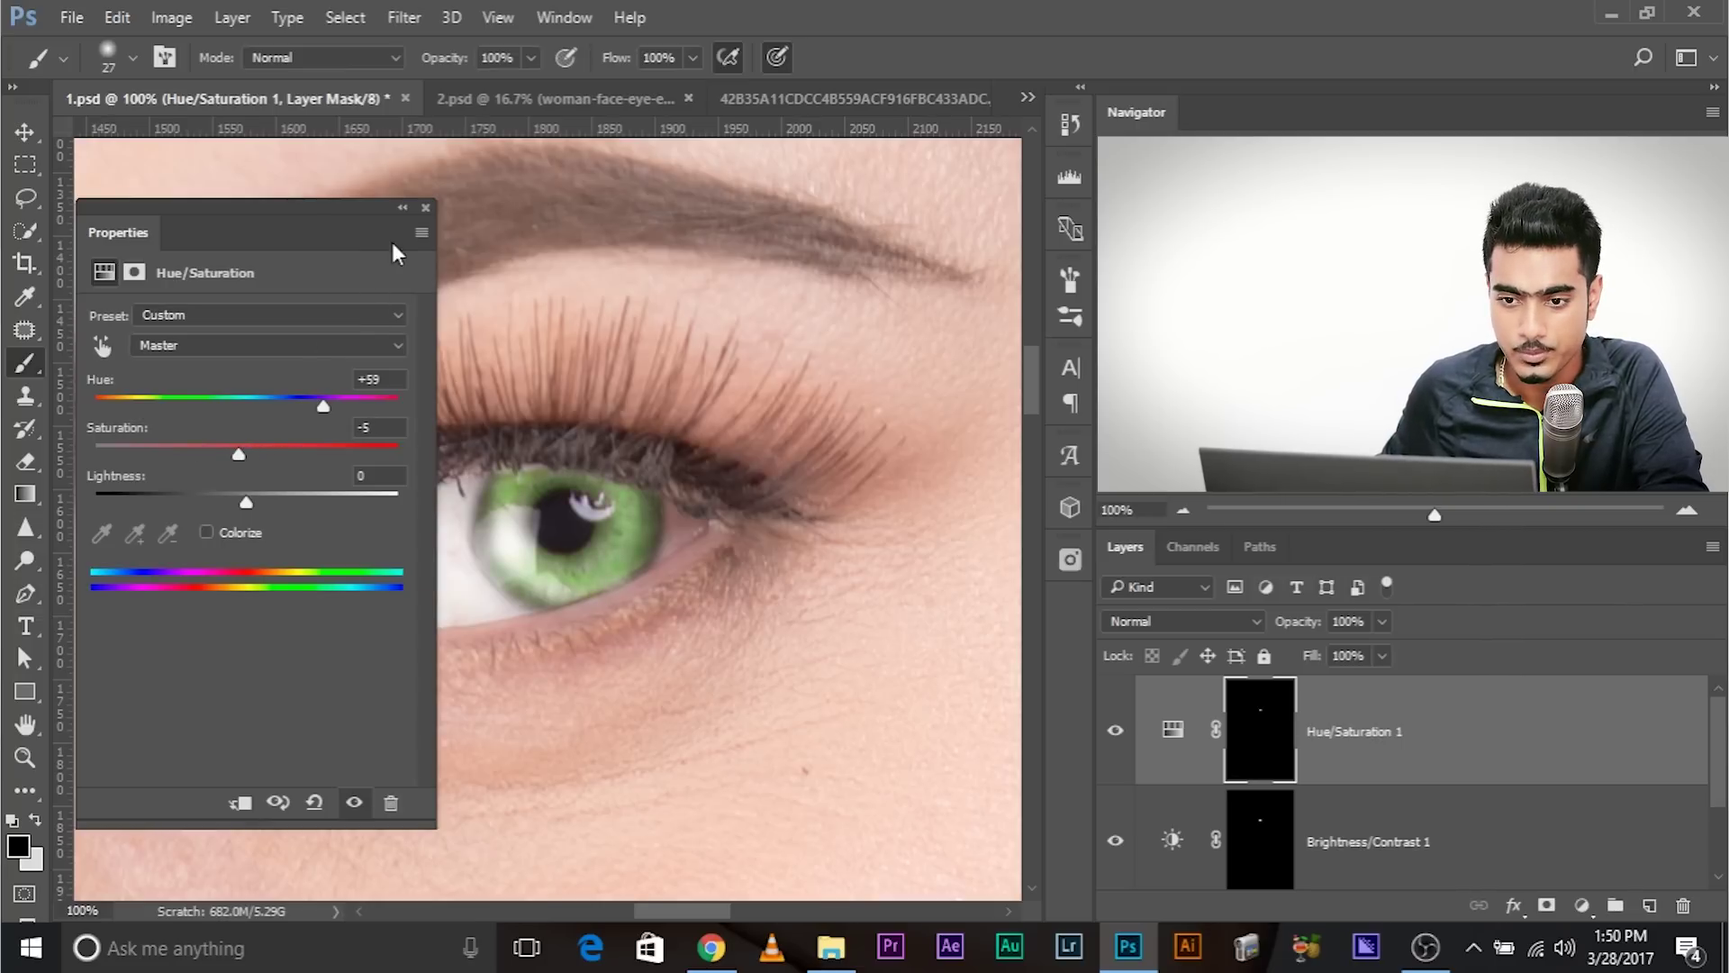
left_click(426, 208)
key("ctrl+minus")
key("ctrl+minus")
key("ctrl+minus")
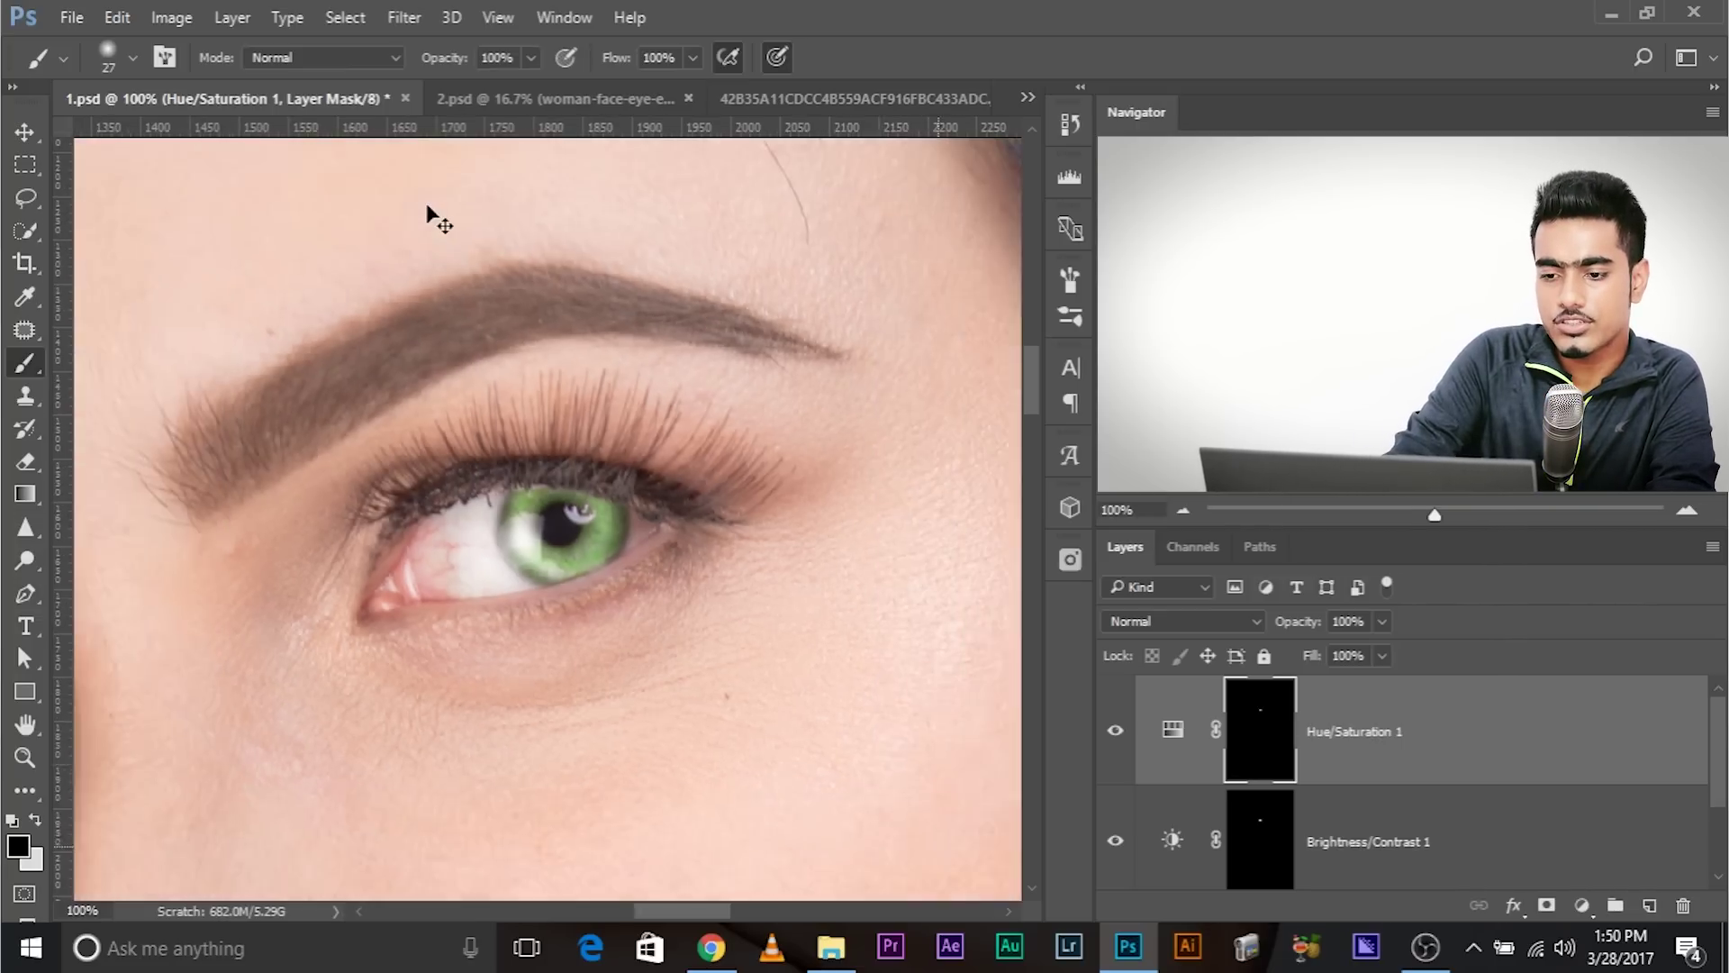
key("ctrl+plus")
key("ctrl+plus")
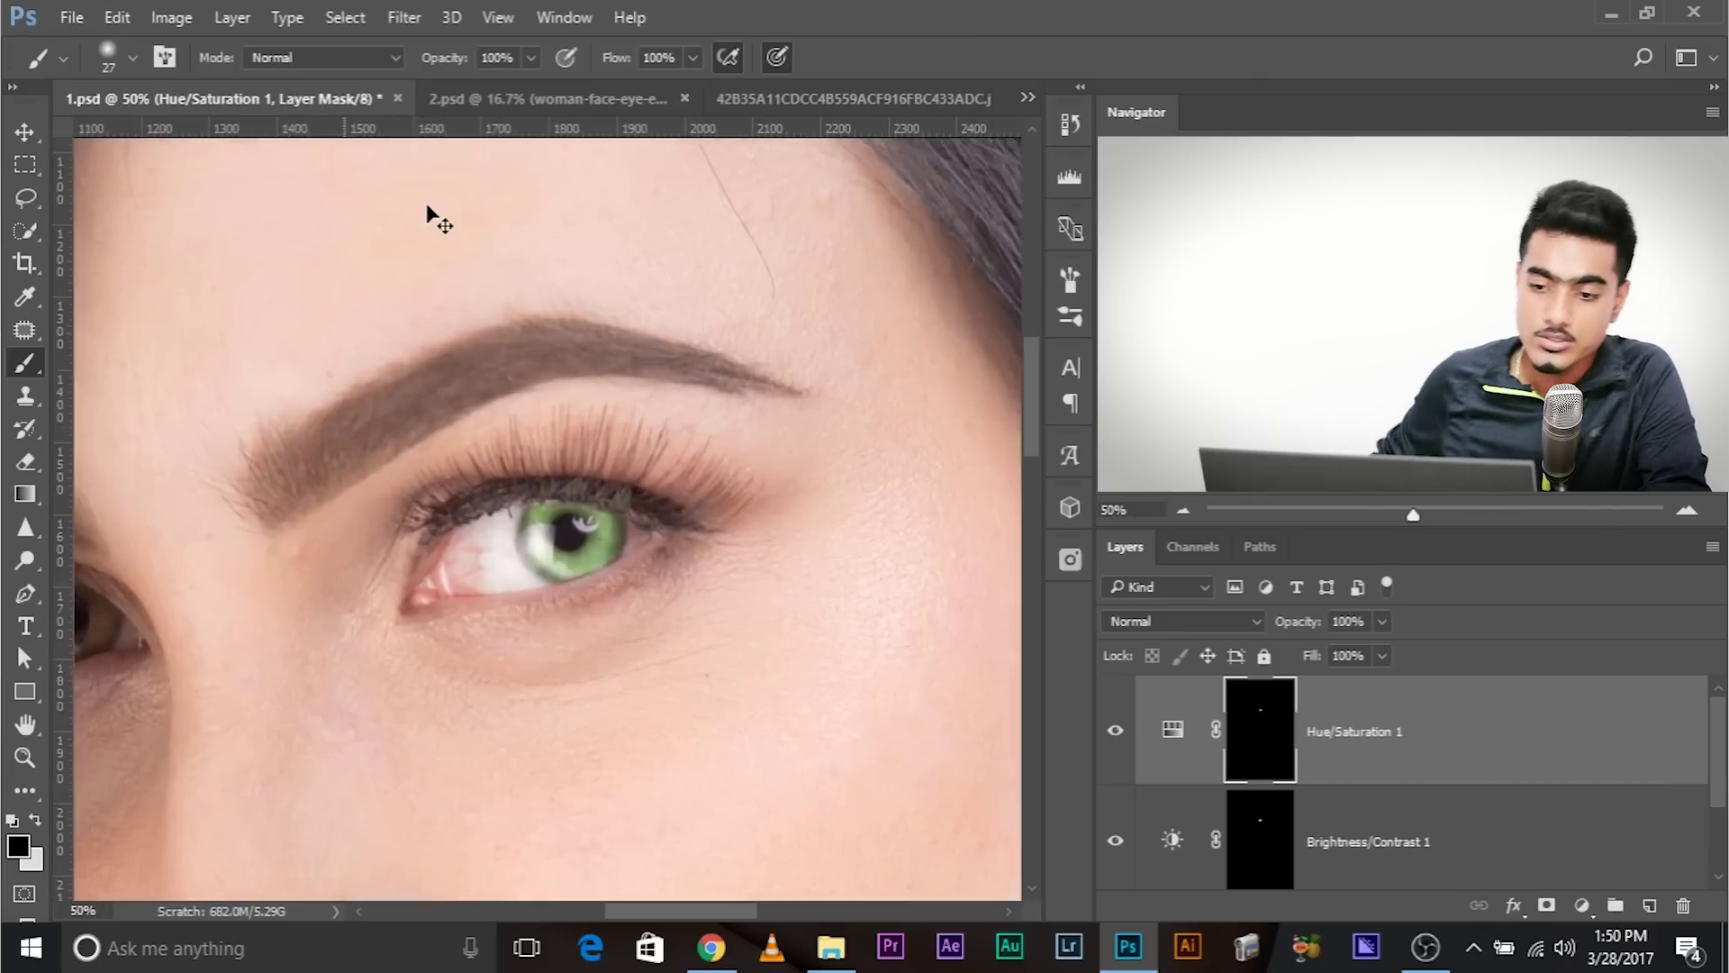
left_click_drag(587, 431, 665, 500)
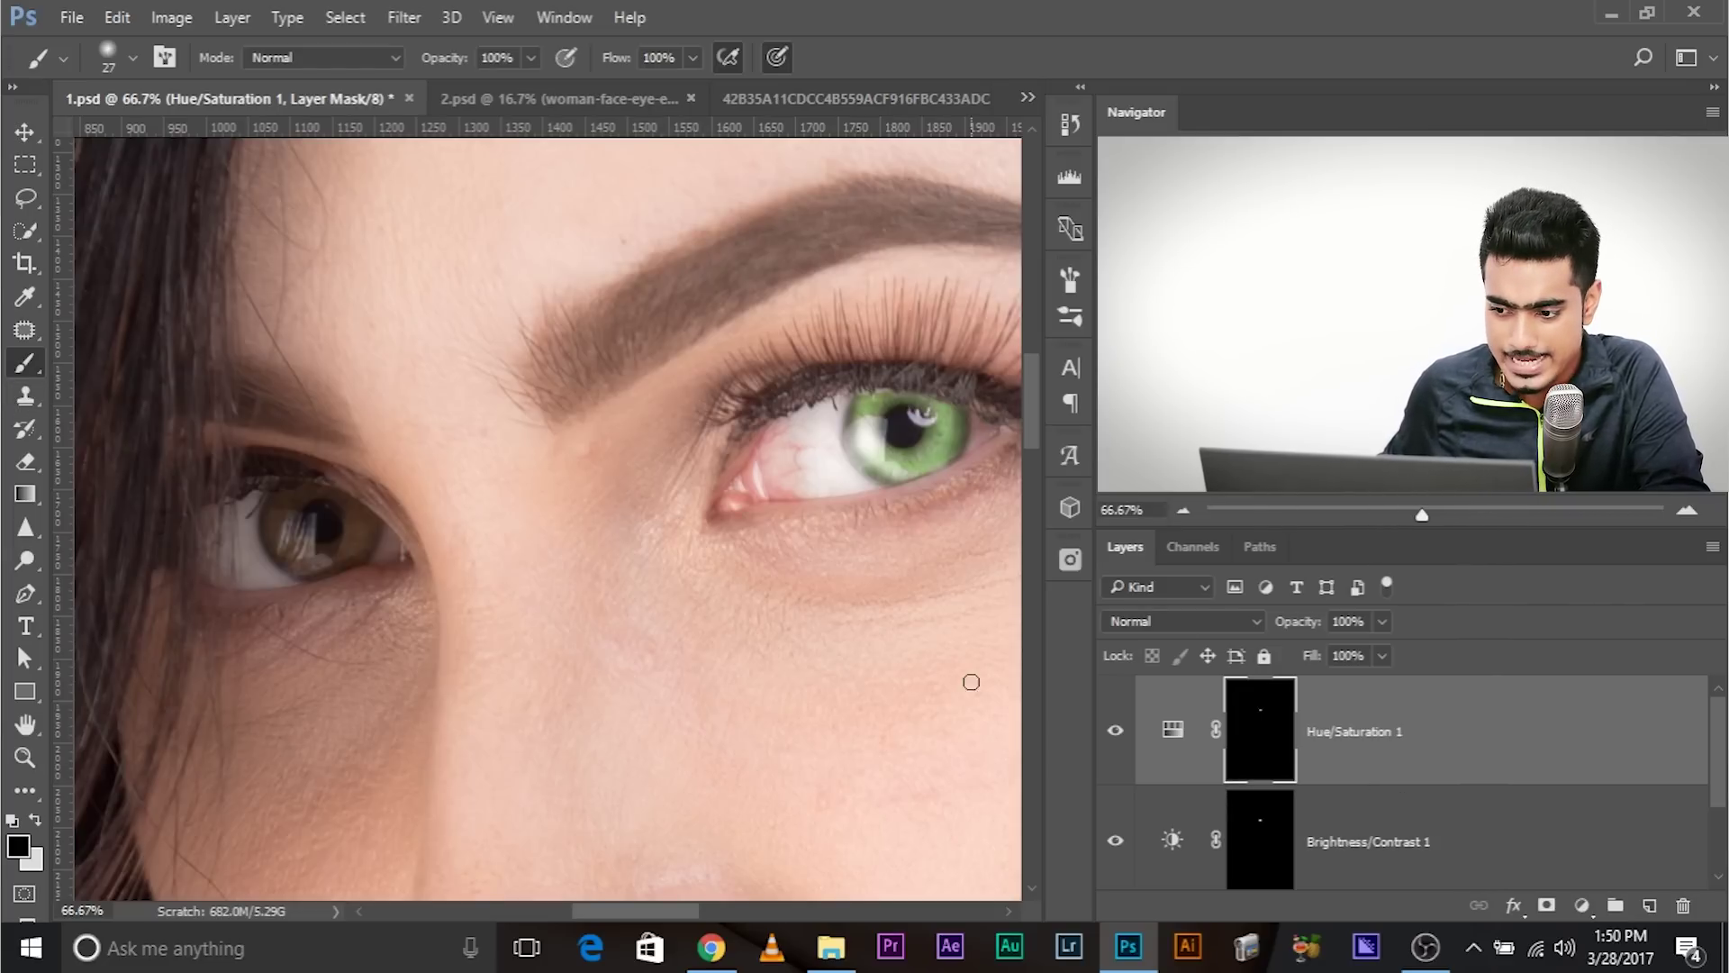
Paint white on the Brightness/Contrast 1 mask with a 45 px brush over the left eye's iris.
left_click(1262, 830)
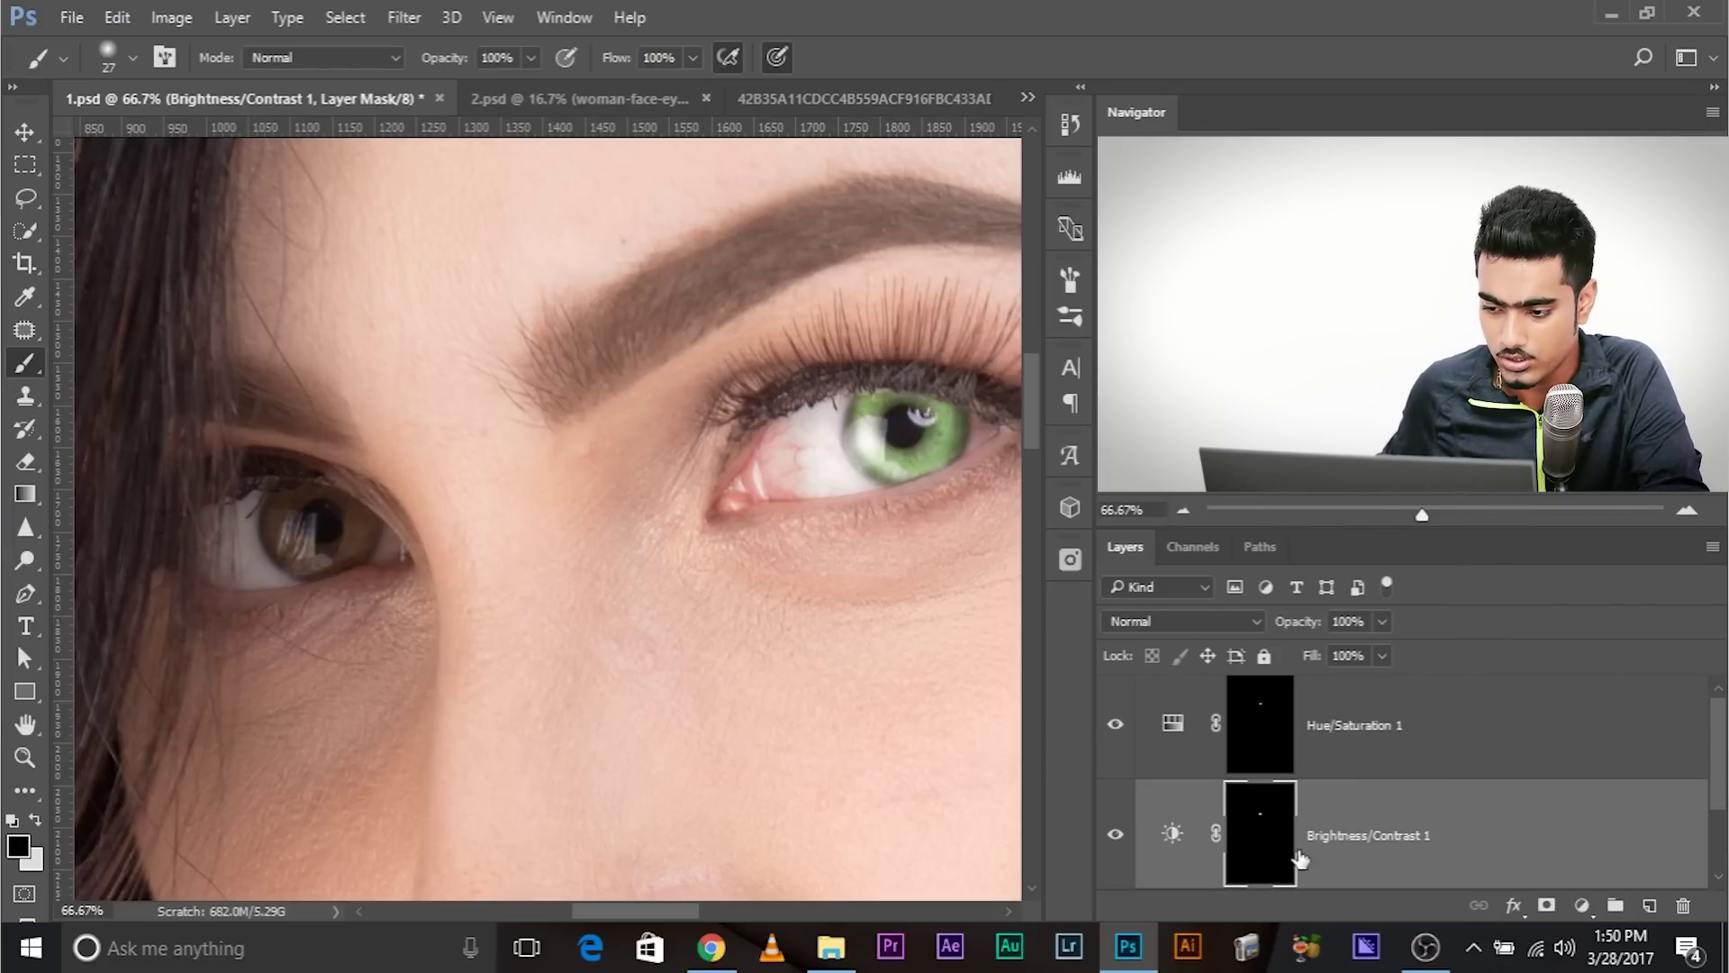
key("ctrl+plus")
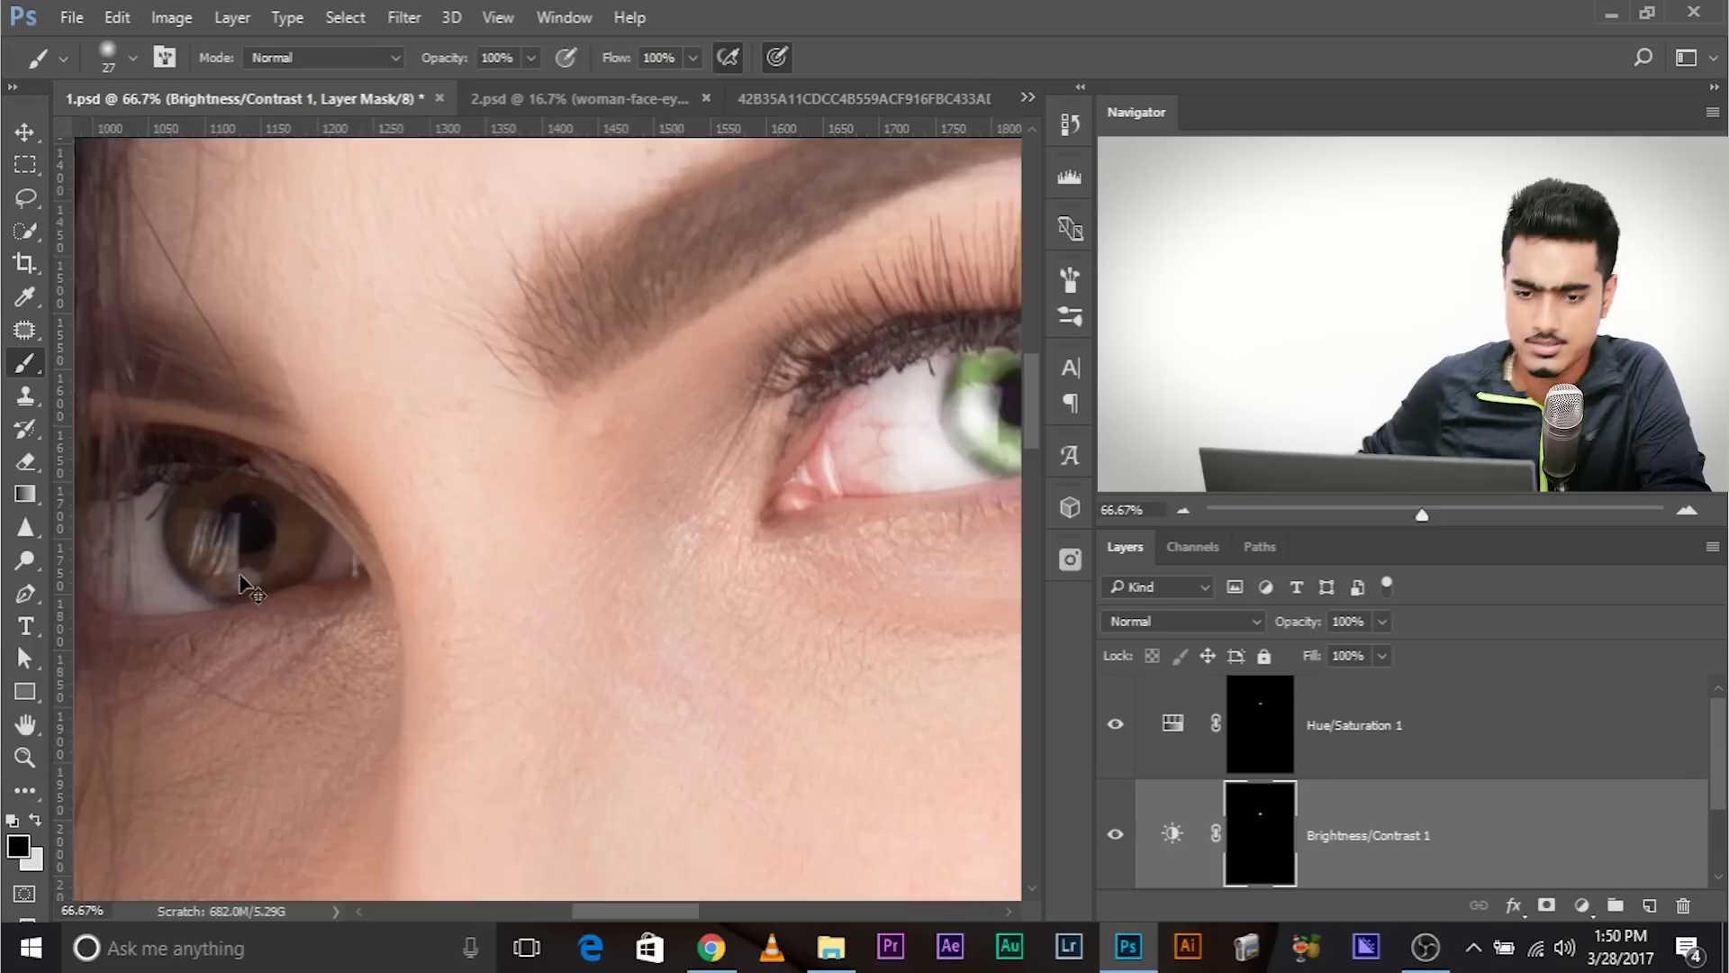
left_click_drag(288, 594, 382, 589)
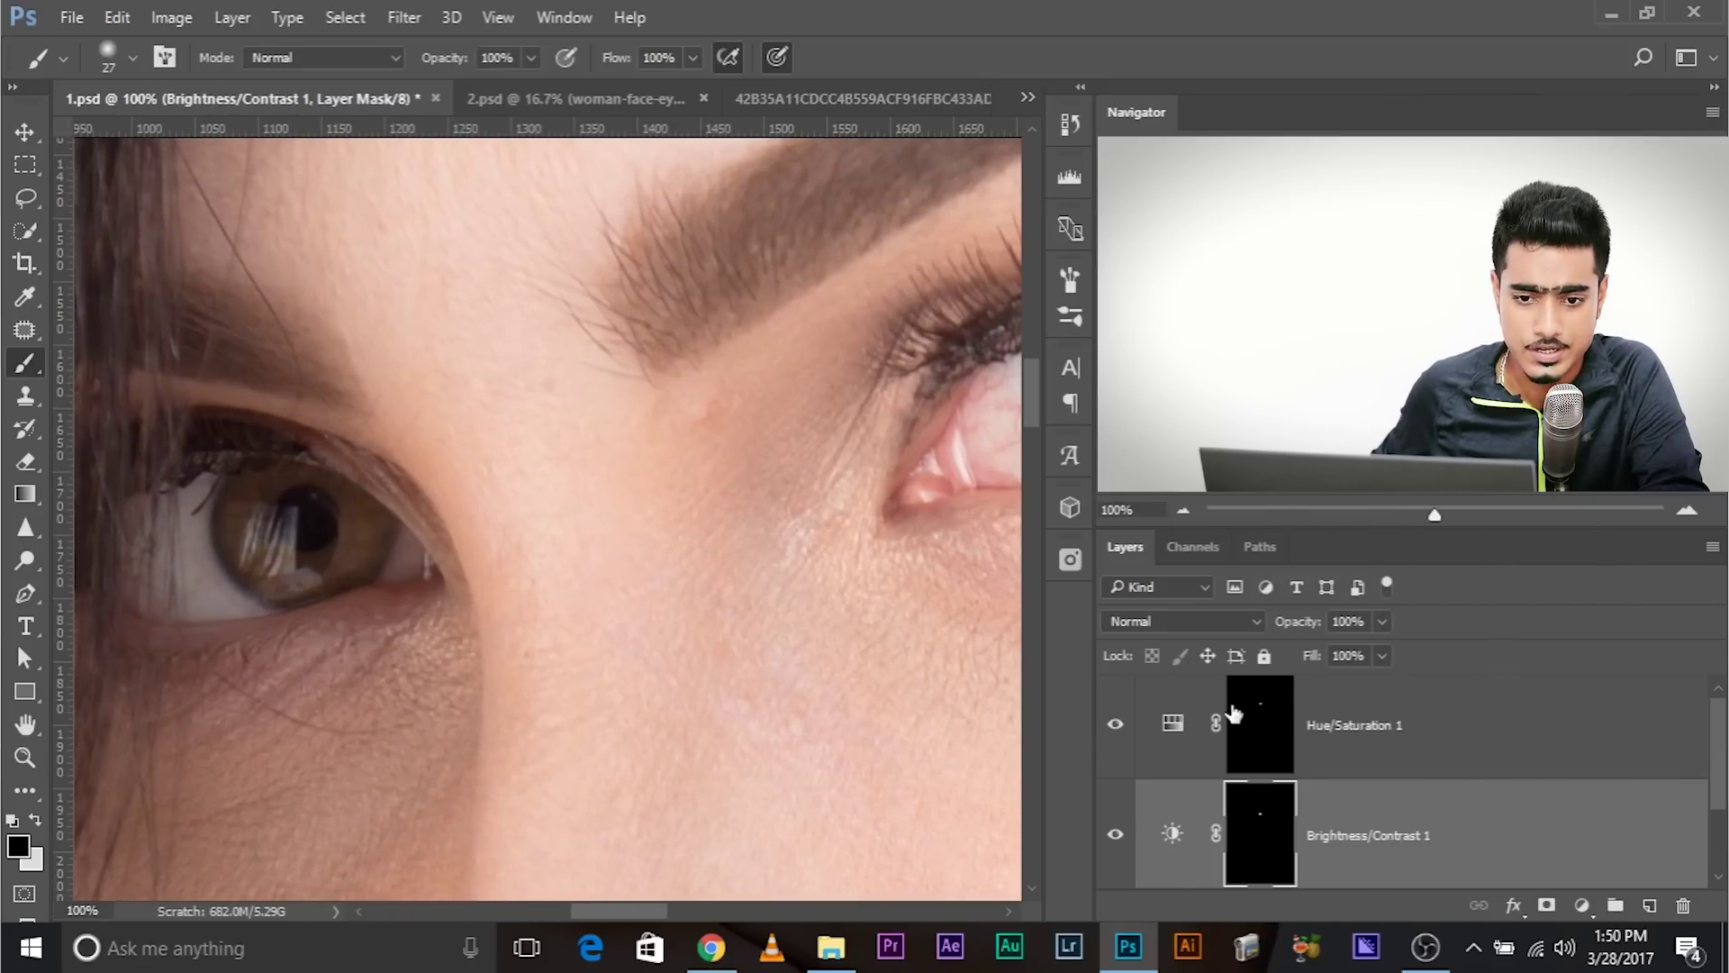
key("x")
right_click(239, 567, "alt")
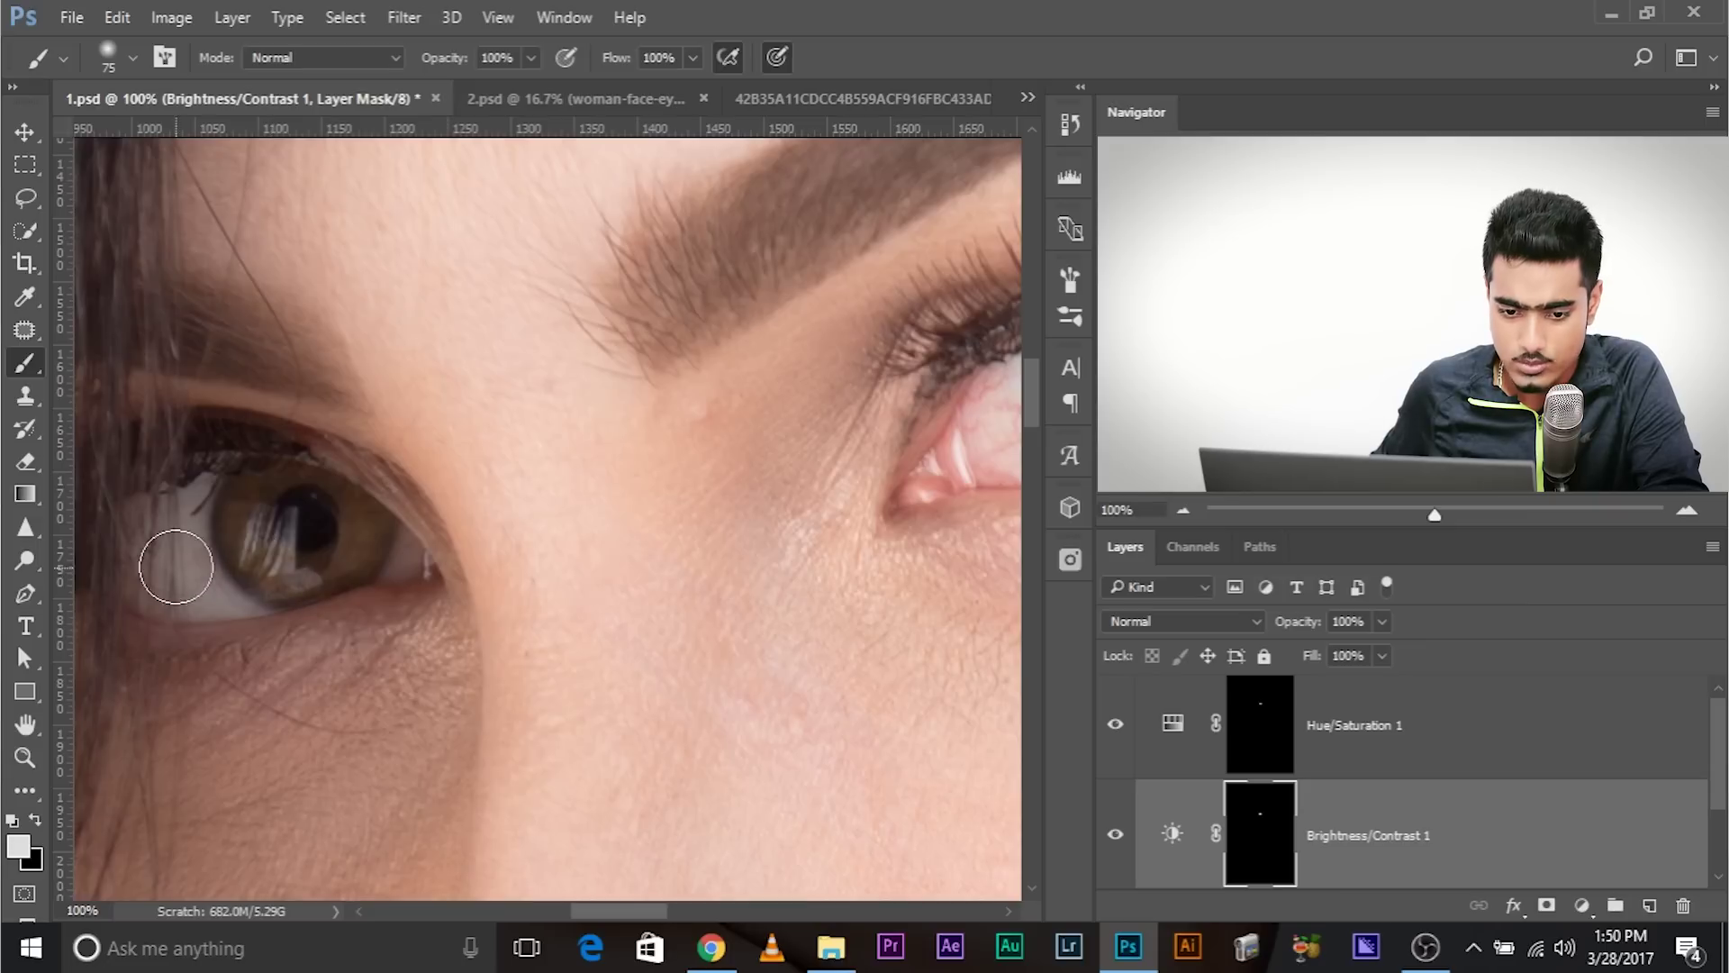
right_click(225, 565, "alt")
mouse_move(264, 486)
left_mouse_down()
mouse_move(243, 505)
mouse_move(252, 545)
mouse_move(335, 558)
mouse_move(352, 514)
mouse_move(269, 488)
left_mouse_up()
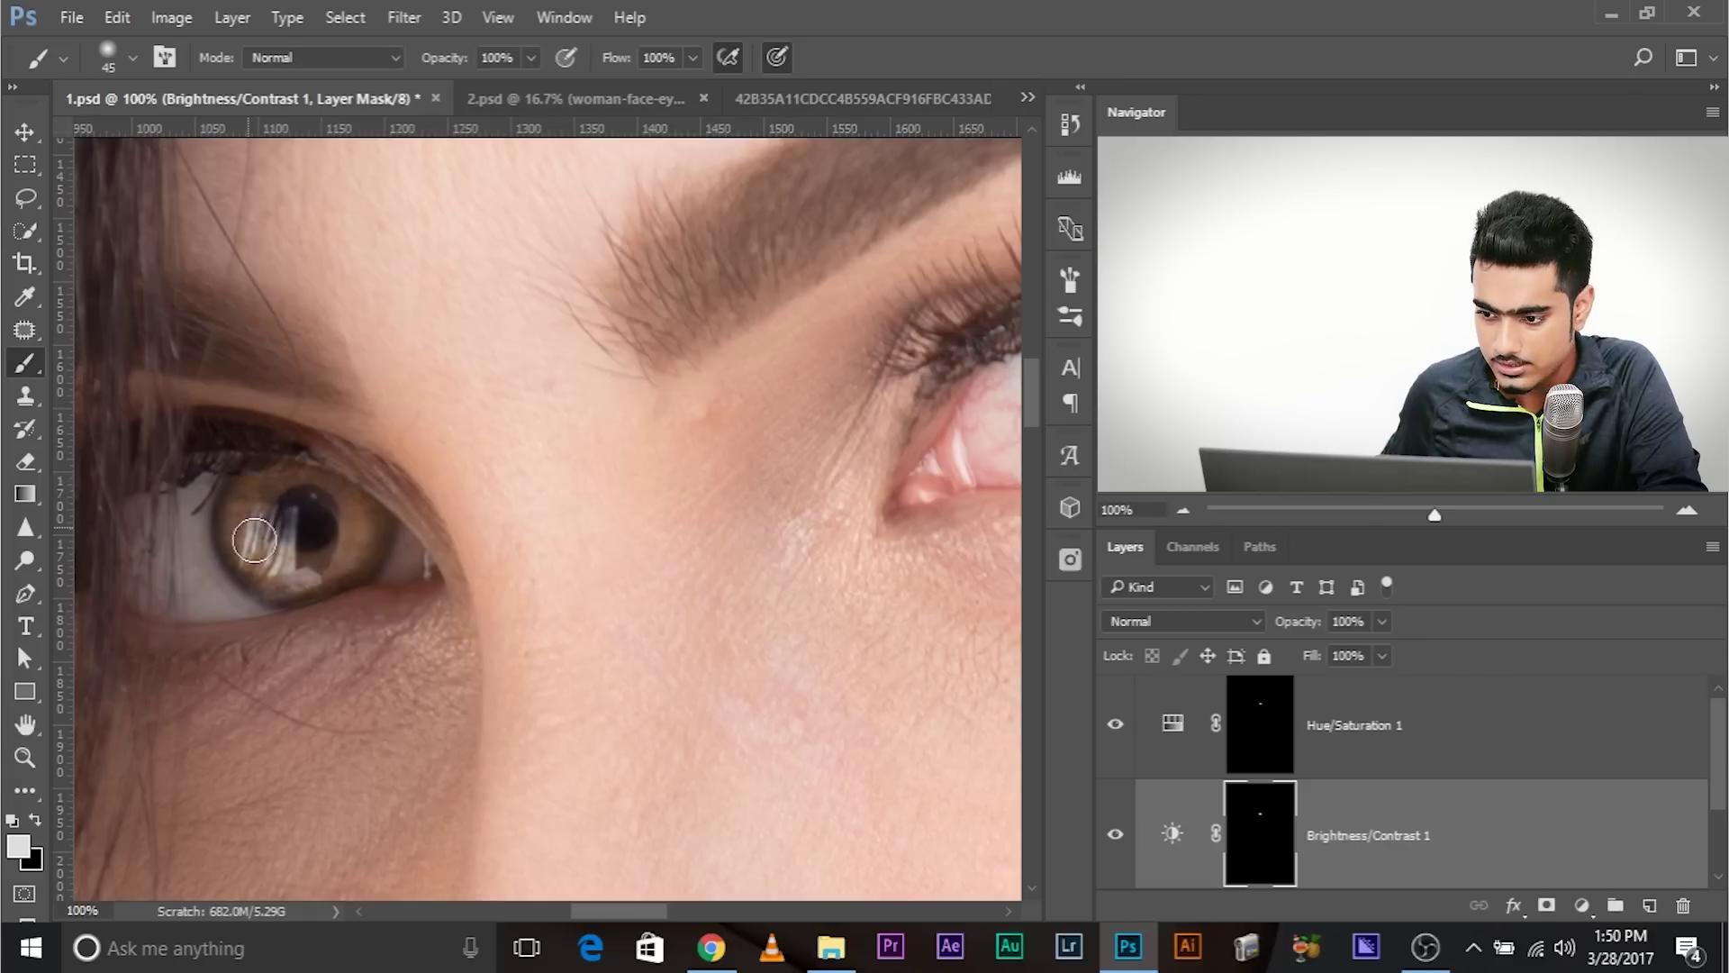
left_click(1159, 766)
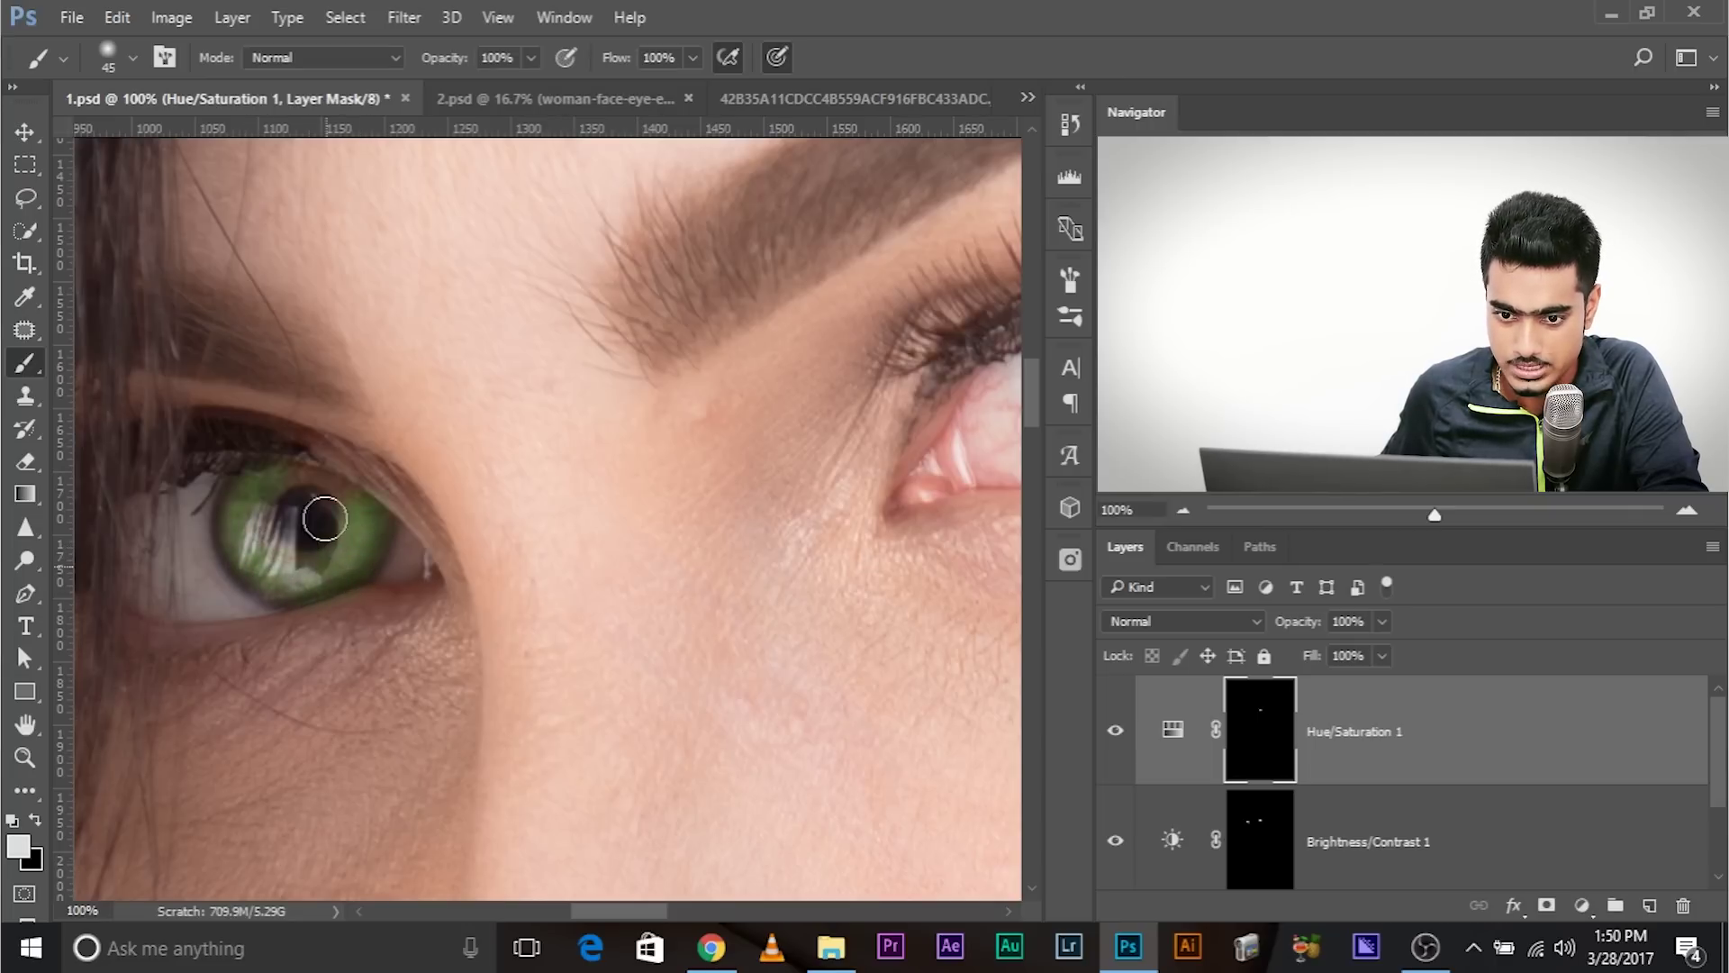
Paint white over the left iris on the Hue/Saturation 1 mask and clean its edges.
left_click_drag(376, 536, 308, 581)
key("x")
key("x")
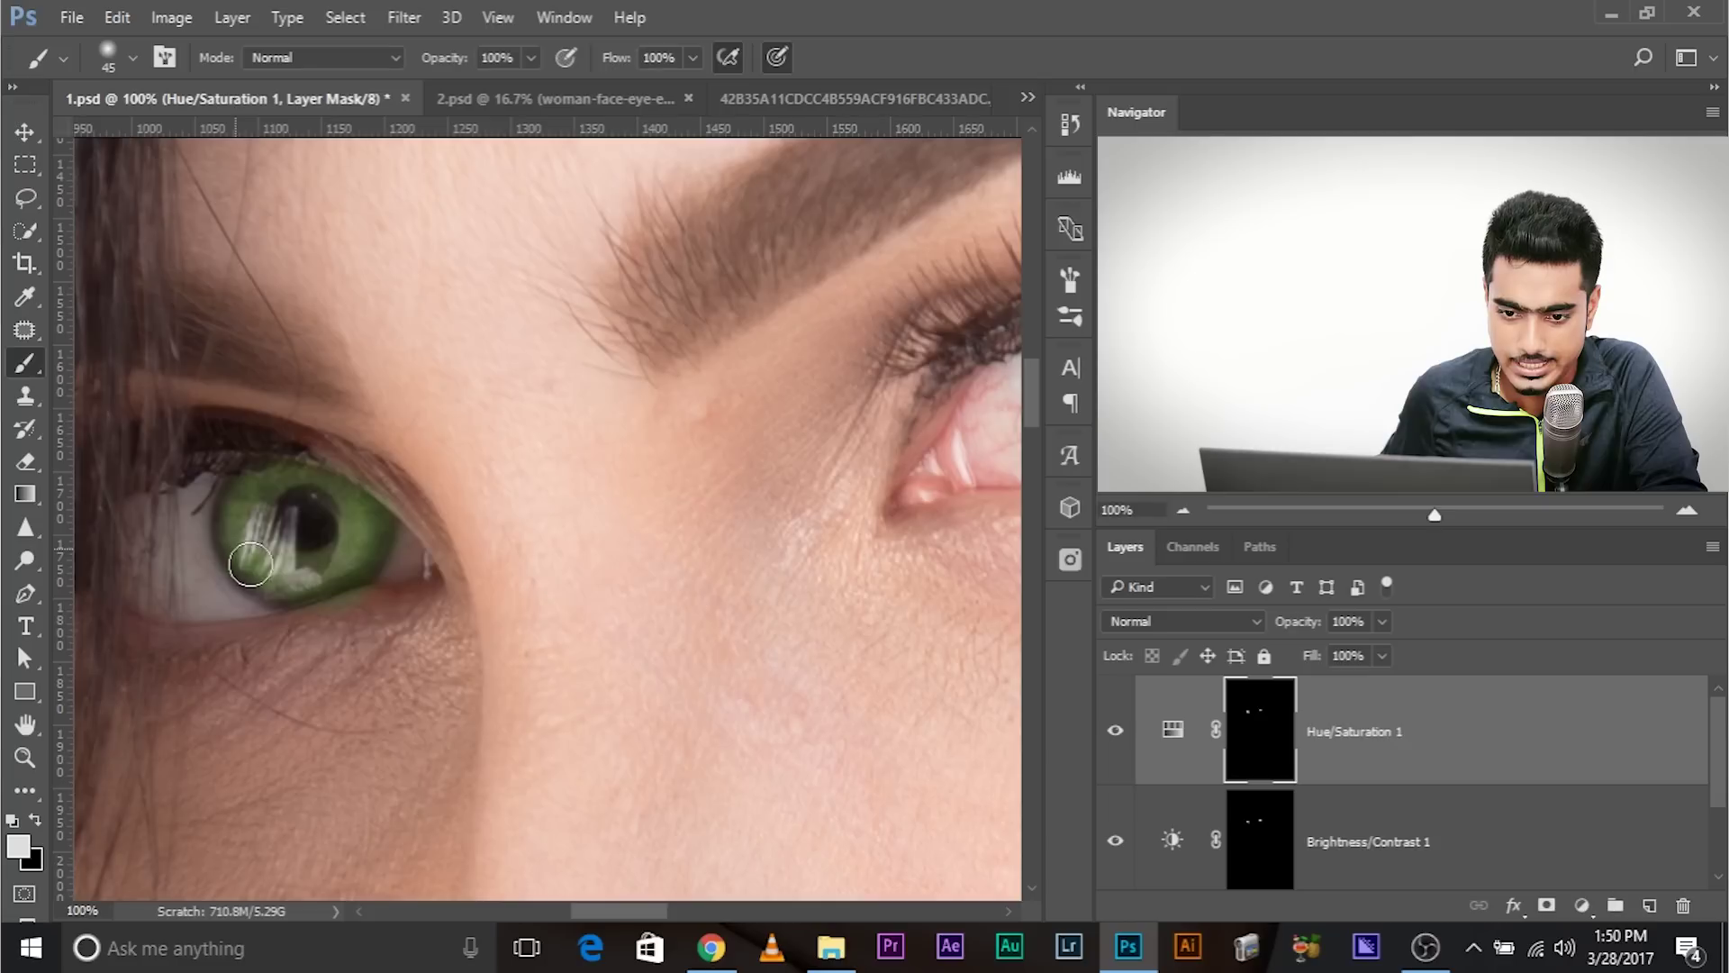
key("x")
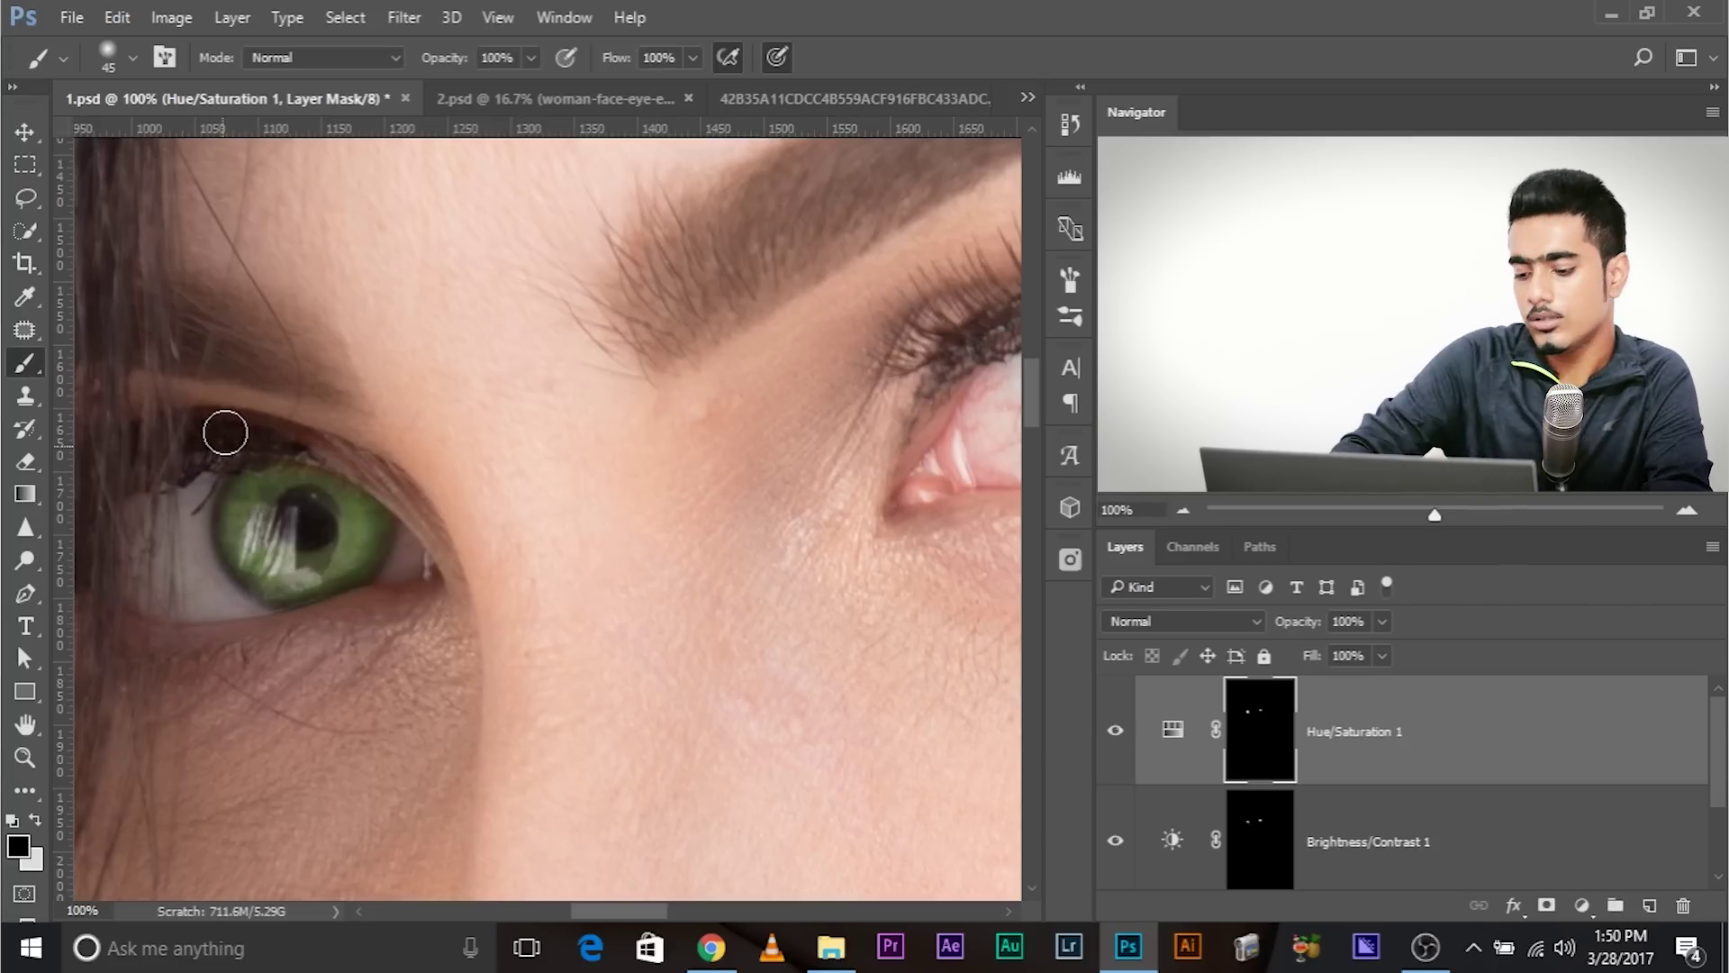
key("ctrl+minus")
key("ctrl+minus")
key("ctrl+minus")
key("ctrl+minus")
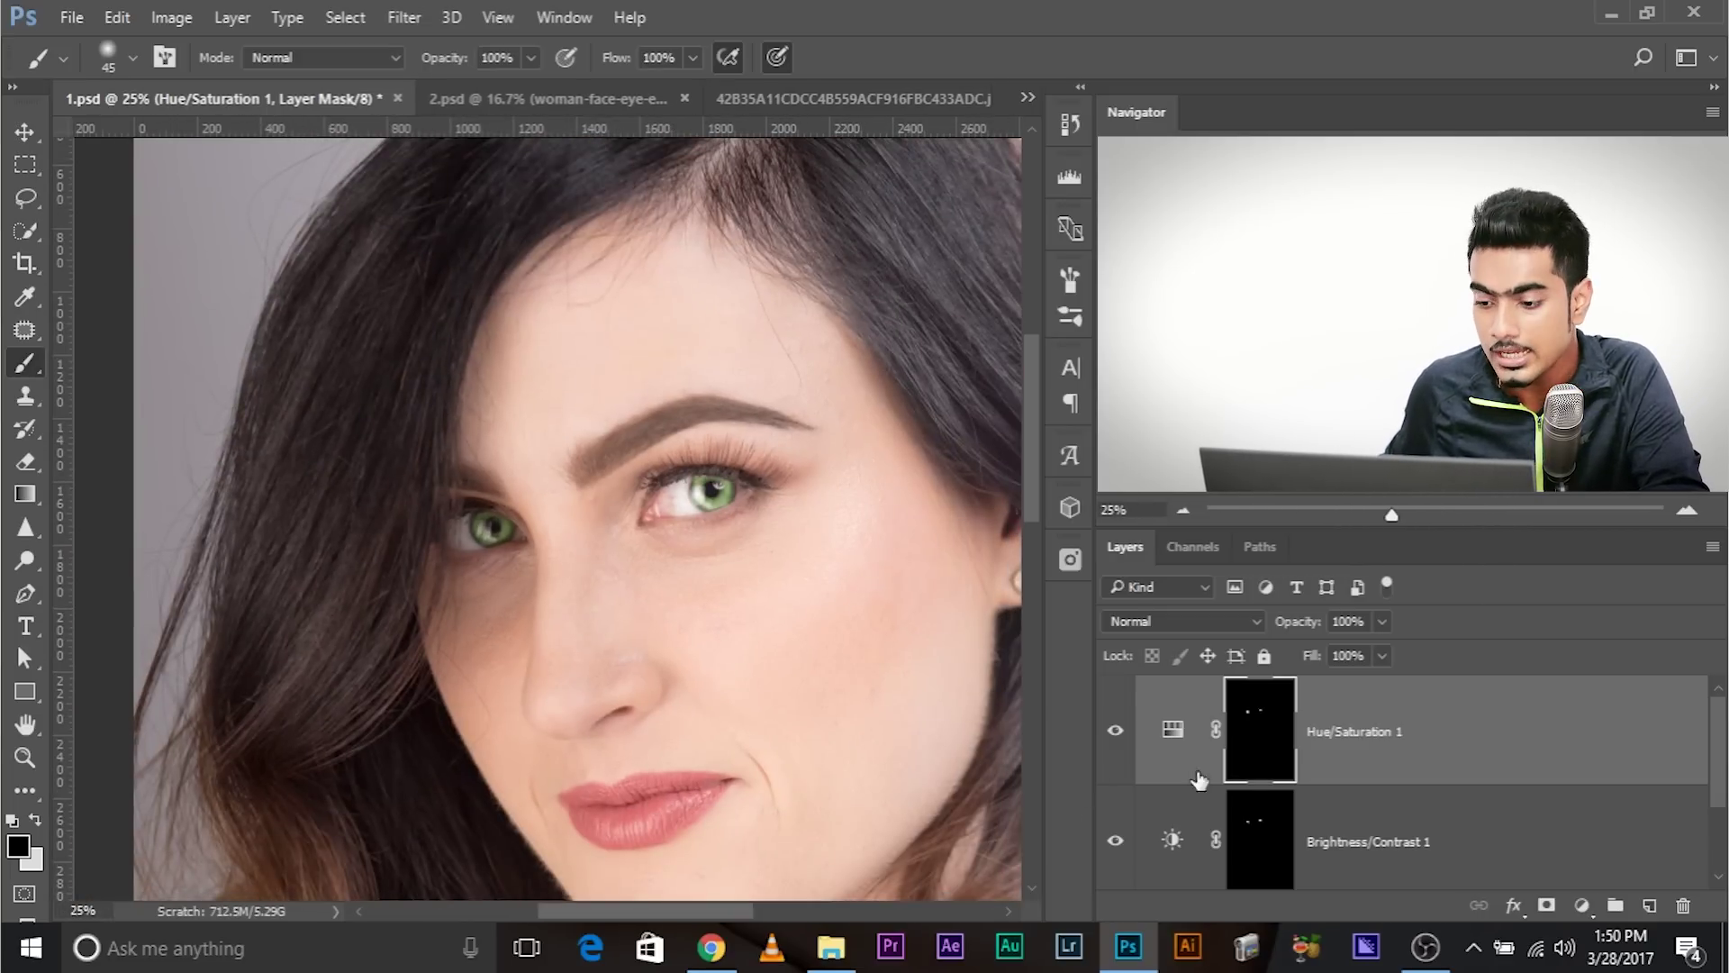
Group Brightness/Contrast 1 and Hue/Saturation 1 into Group 1 at 58% opacity, then compare.
left_click(1387, 839)
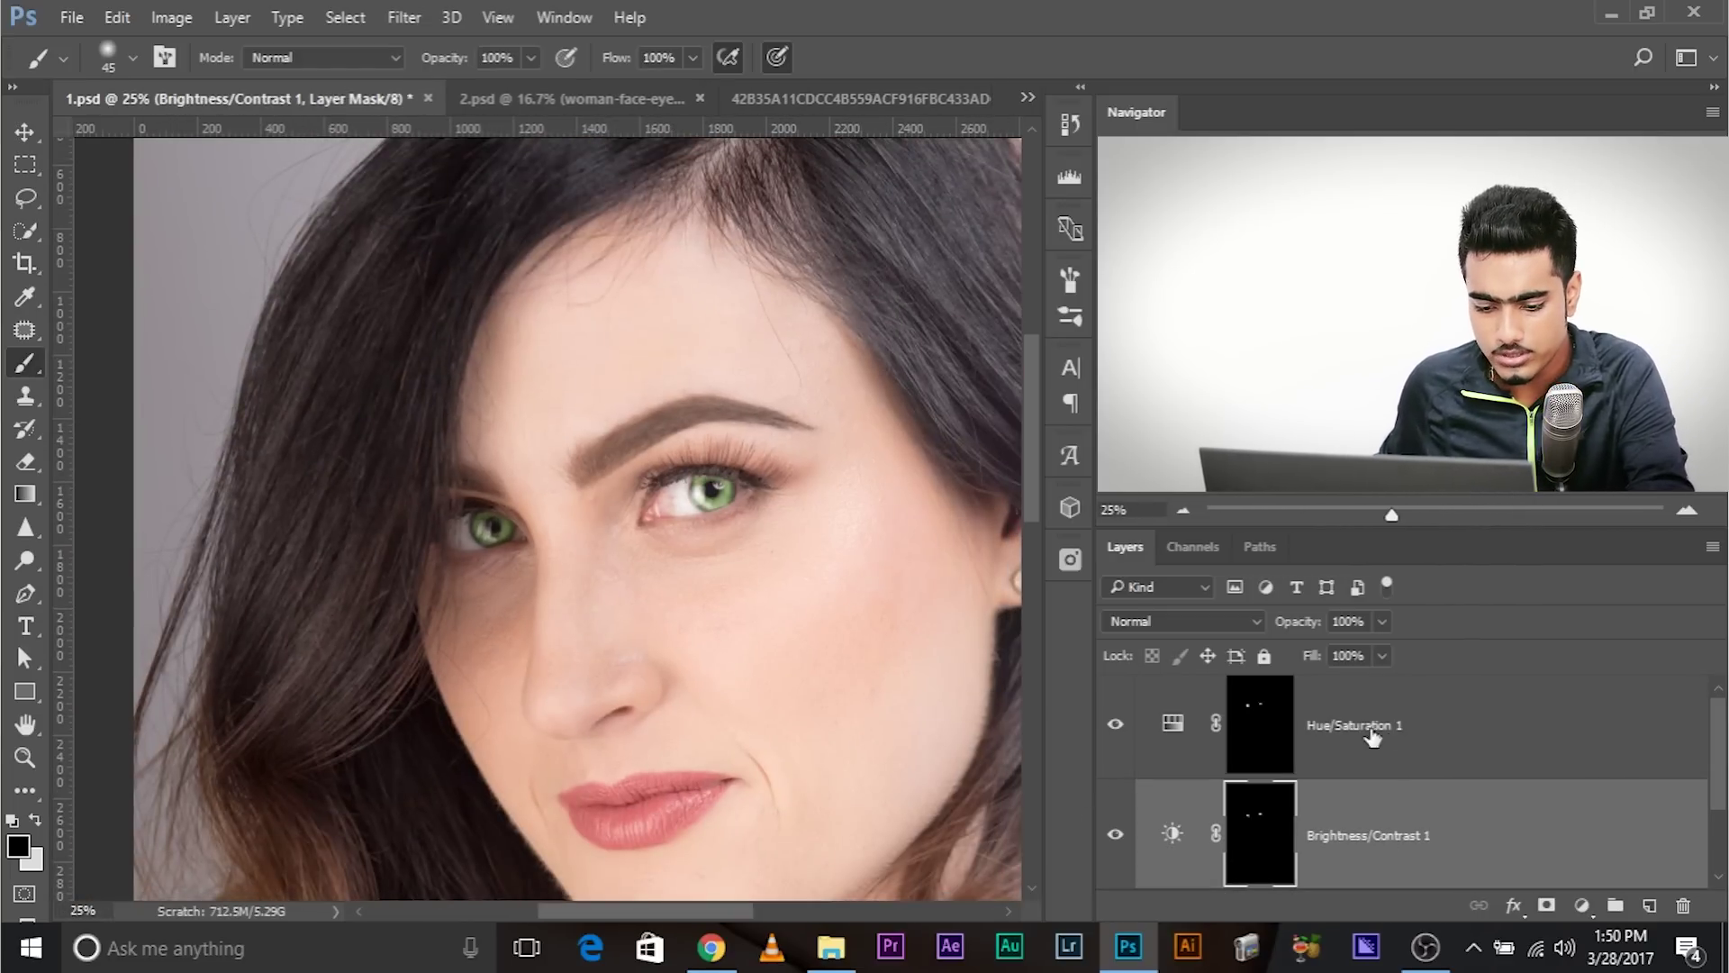
left_click(1394, 734, "shift")
key("ctrl+g")
left_click(1384, 620)
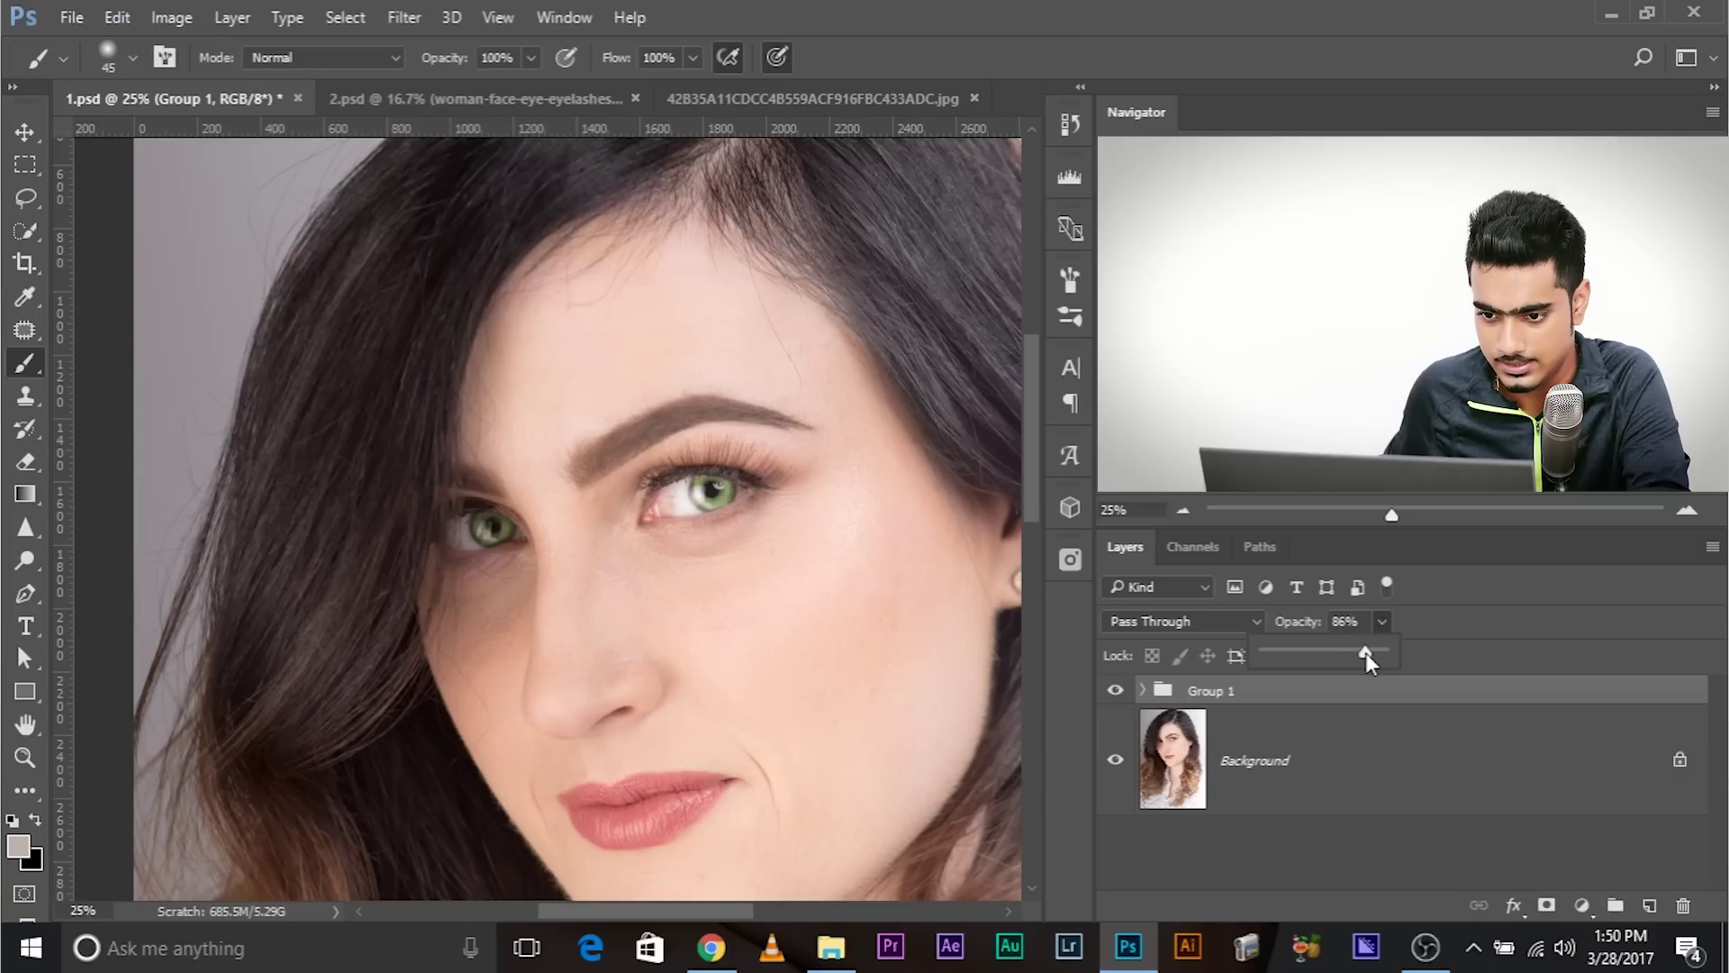
left_click_drag(1328, 656, 1333, 652)
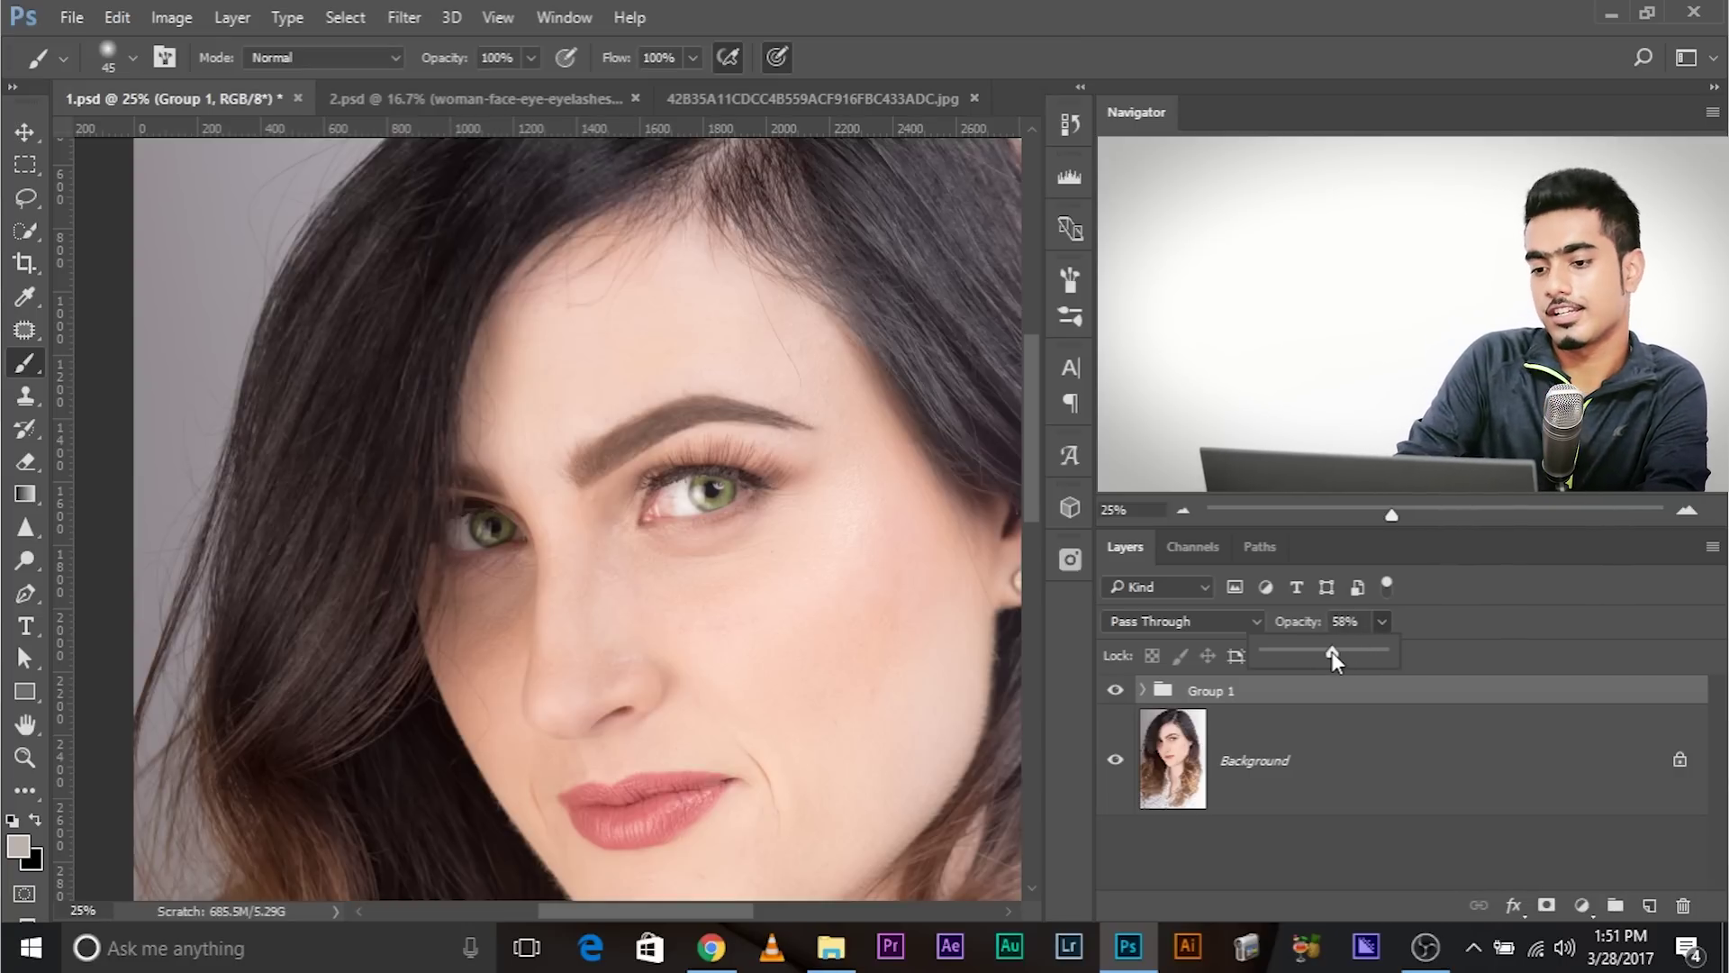
key("ctrl+minus")
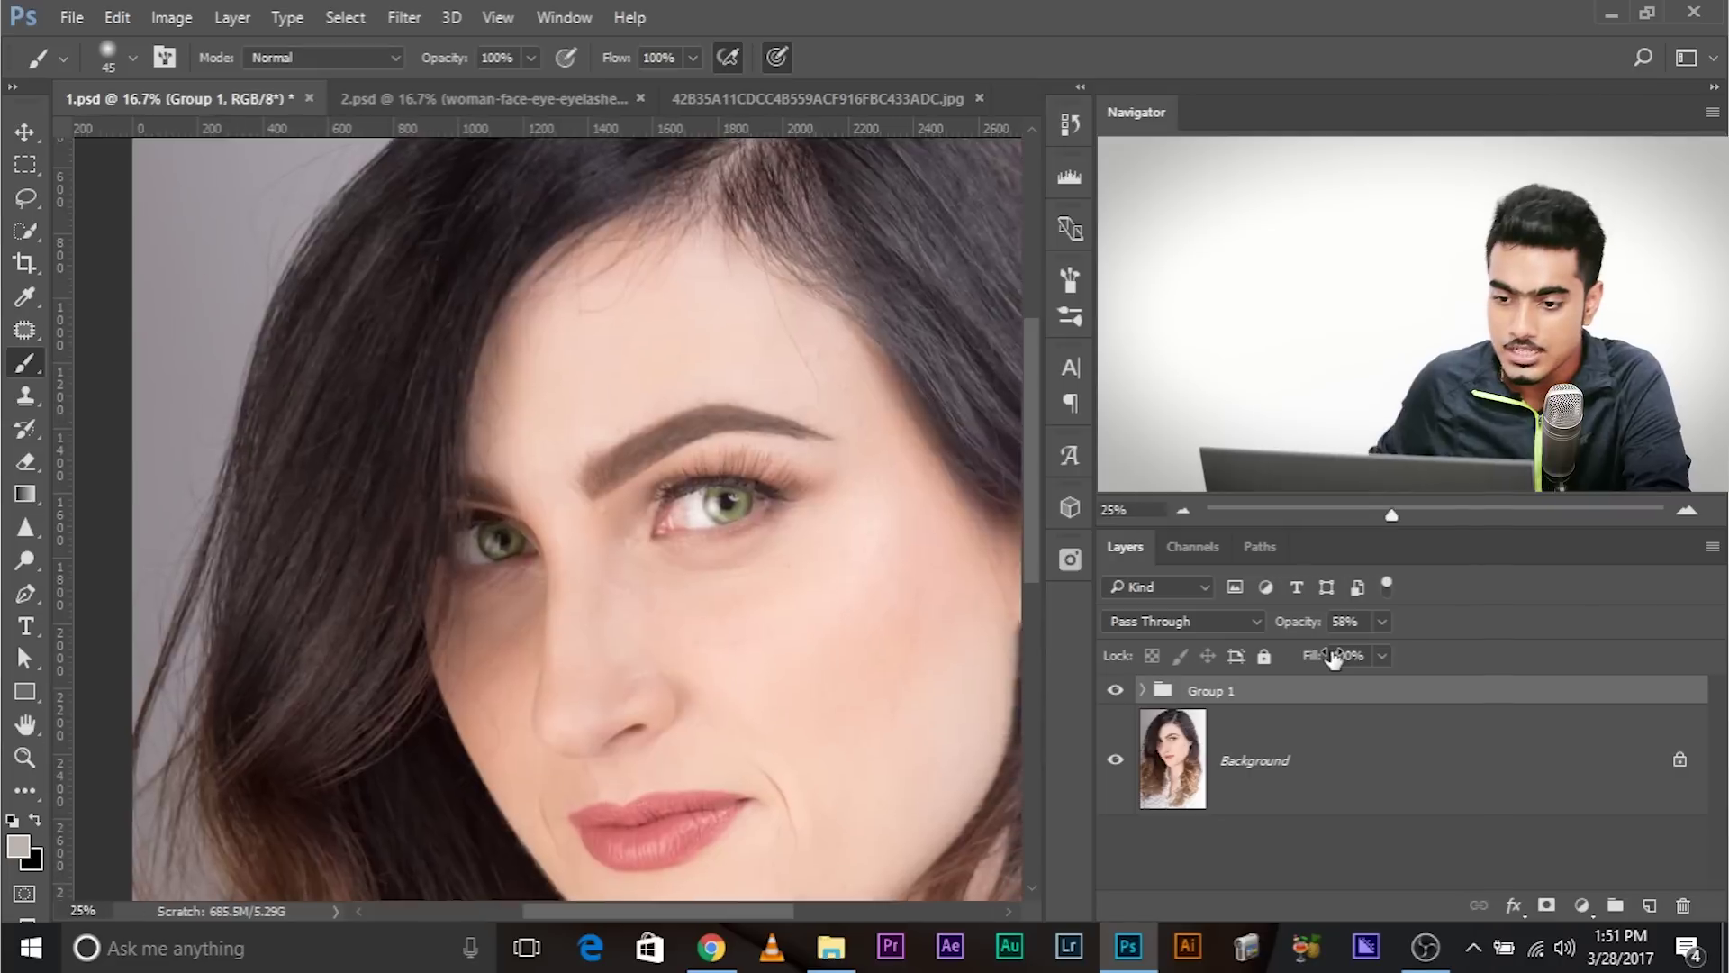
key("ctrl+plus")
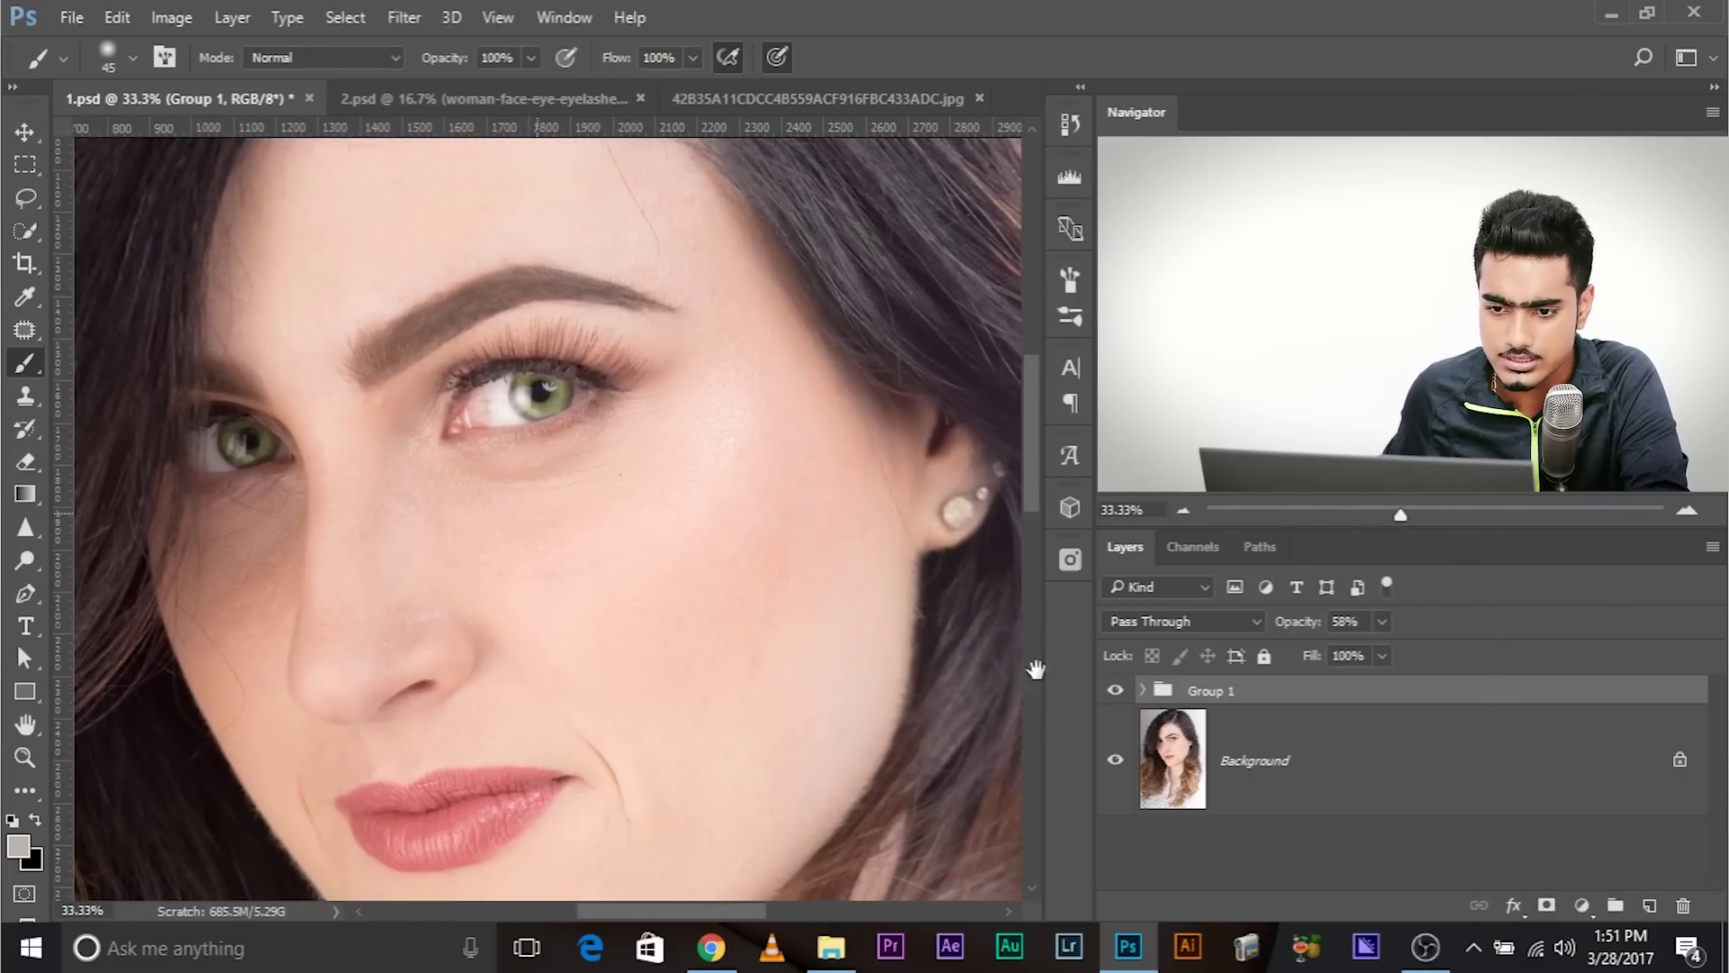
left_click(1116, 691)
left_click(1115, 690)
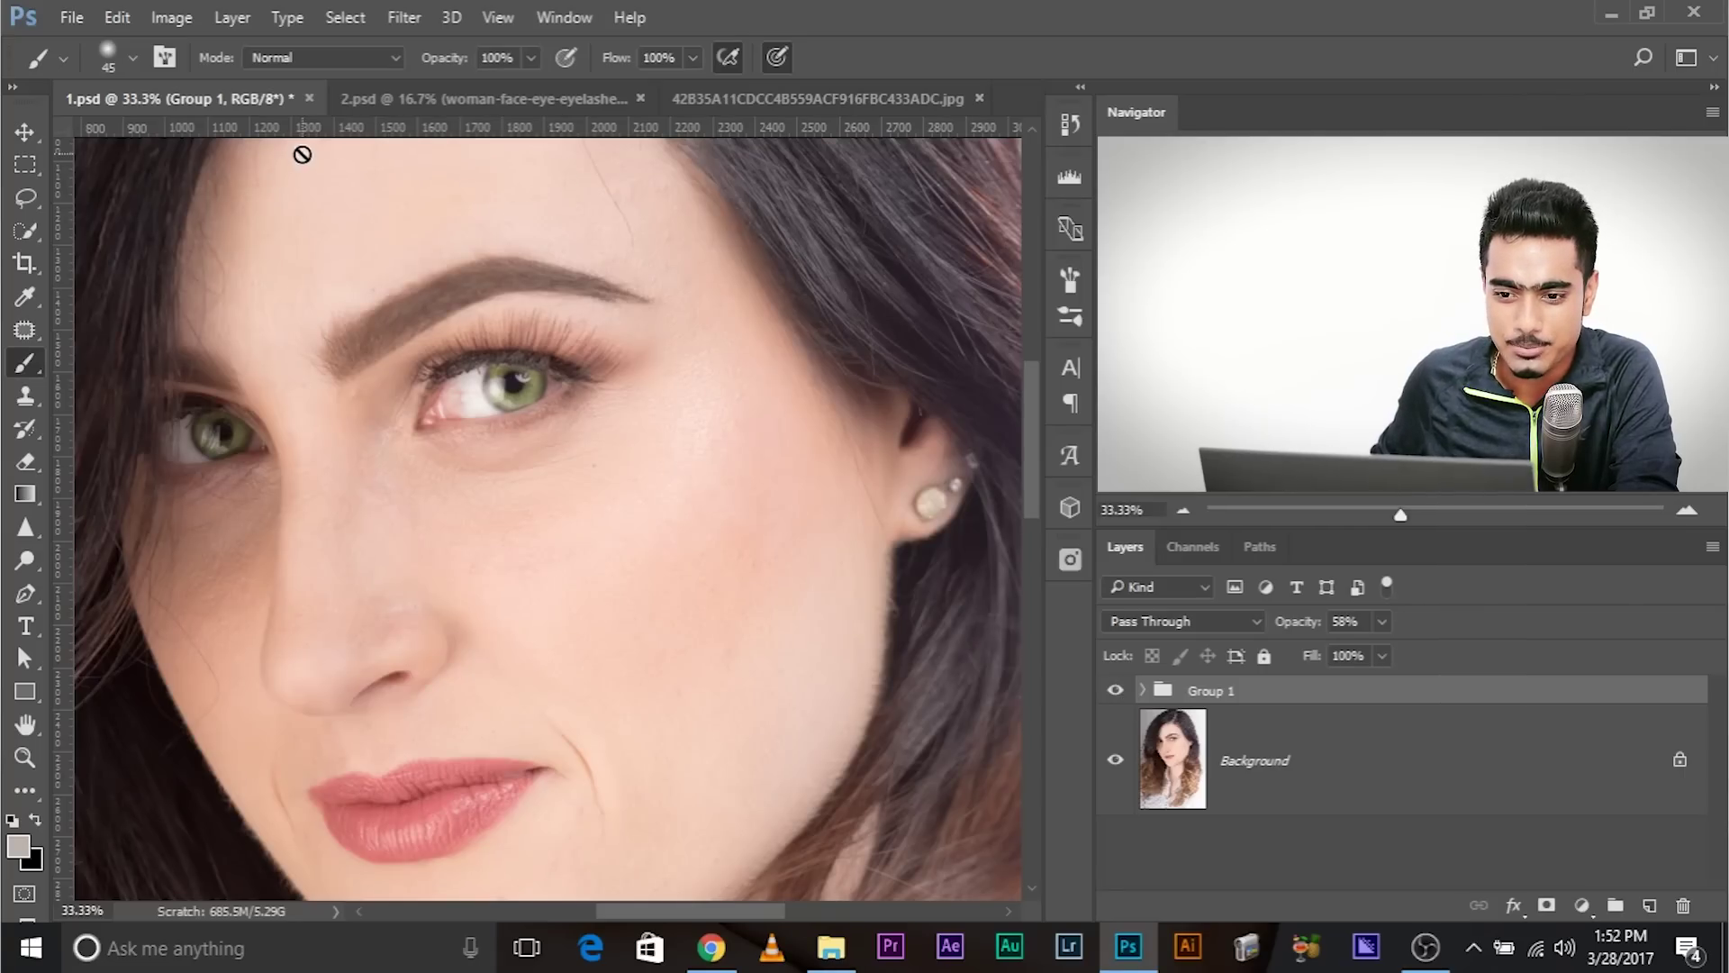
Switch to the 2.psd brown-eye photo and browse the Pexels stock results for 'eyes'.
left_click(418, 105)
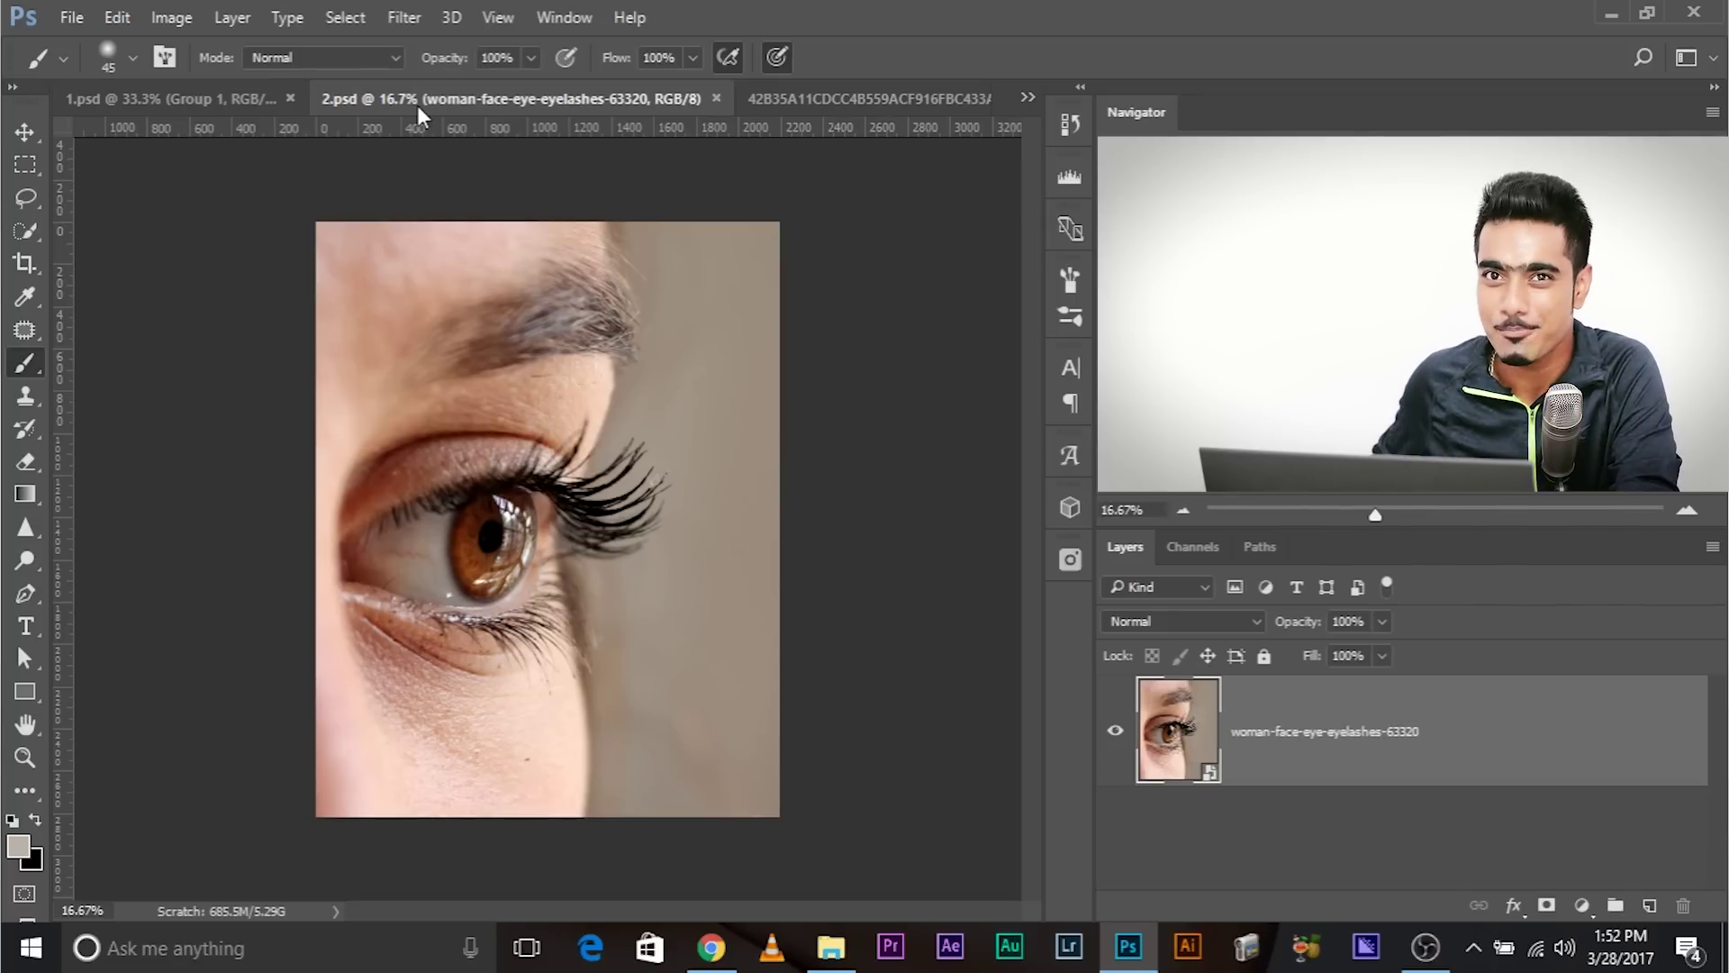
left_click(1070, 561)
scroll(846, 355, "down", 5)
mouse_move(849, 356)
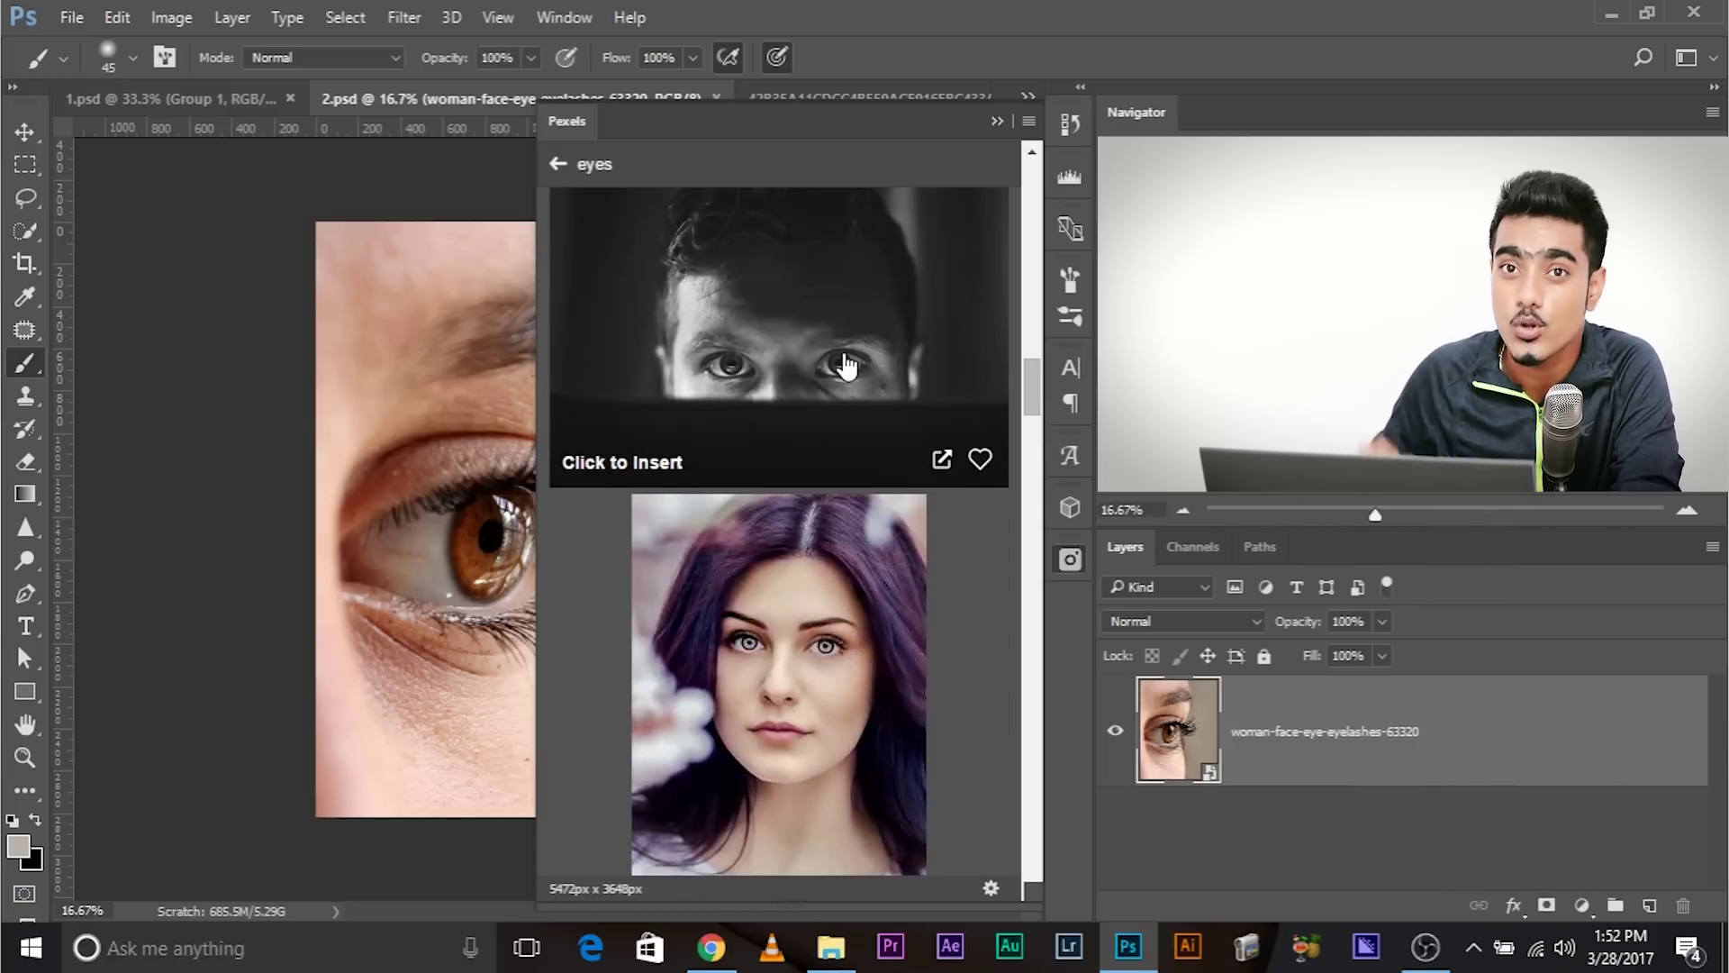
scroll(951, 270, "down", 5)
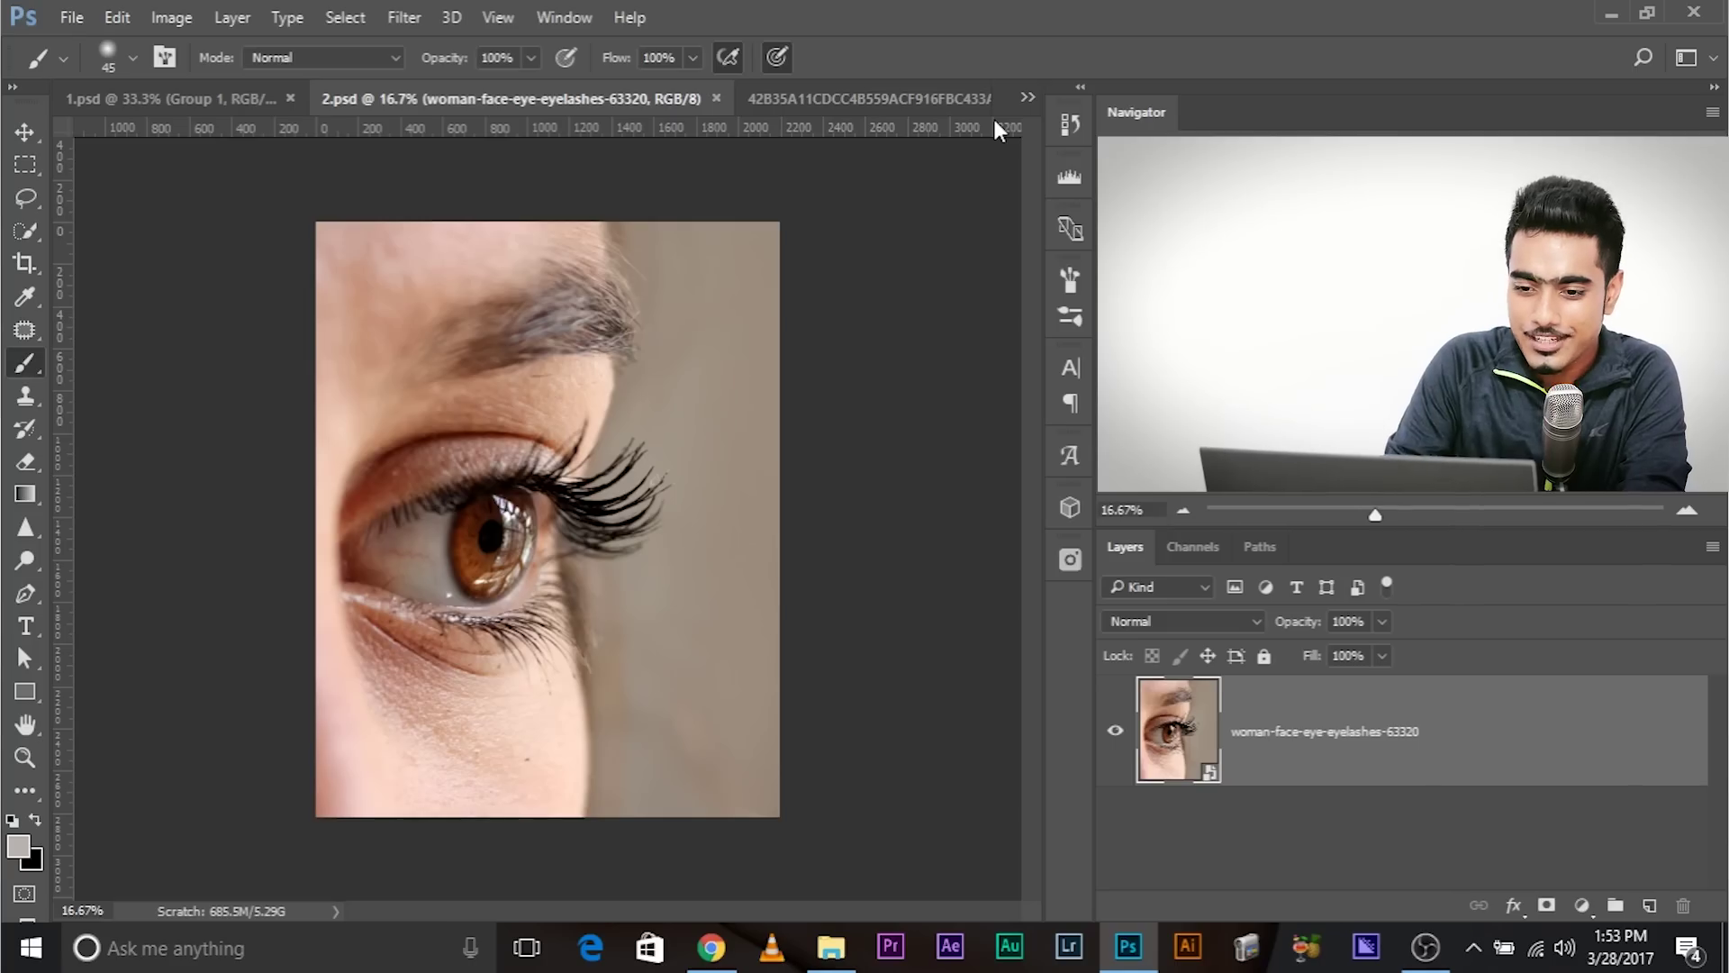
Zoom in and pan to frame the brown iris, then bring up the new adjustment layer list.
key("ctrl+plus")
key("ctrl+plus")
key("ctrl+plus")
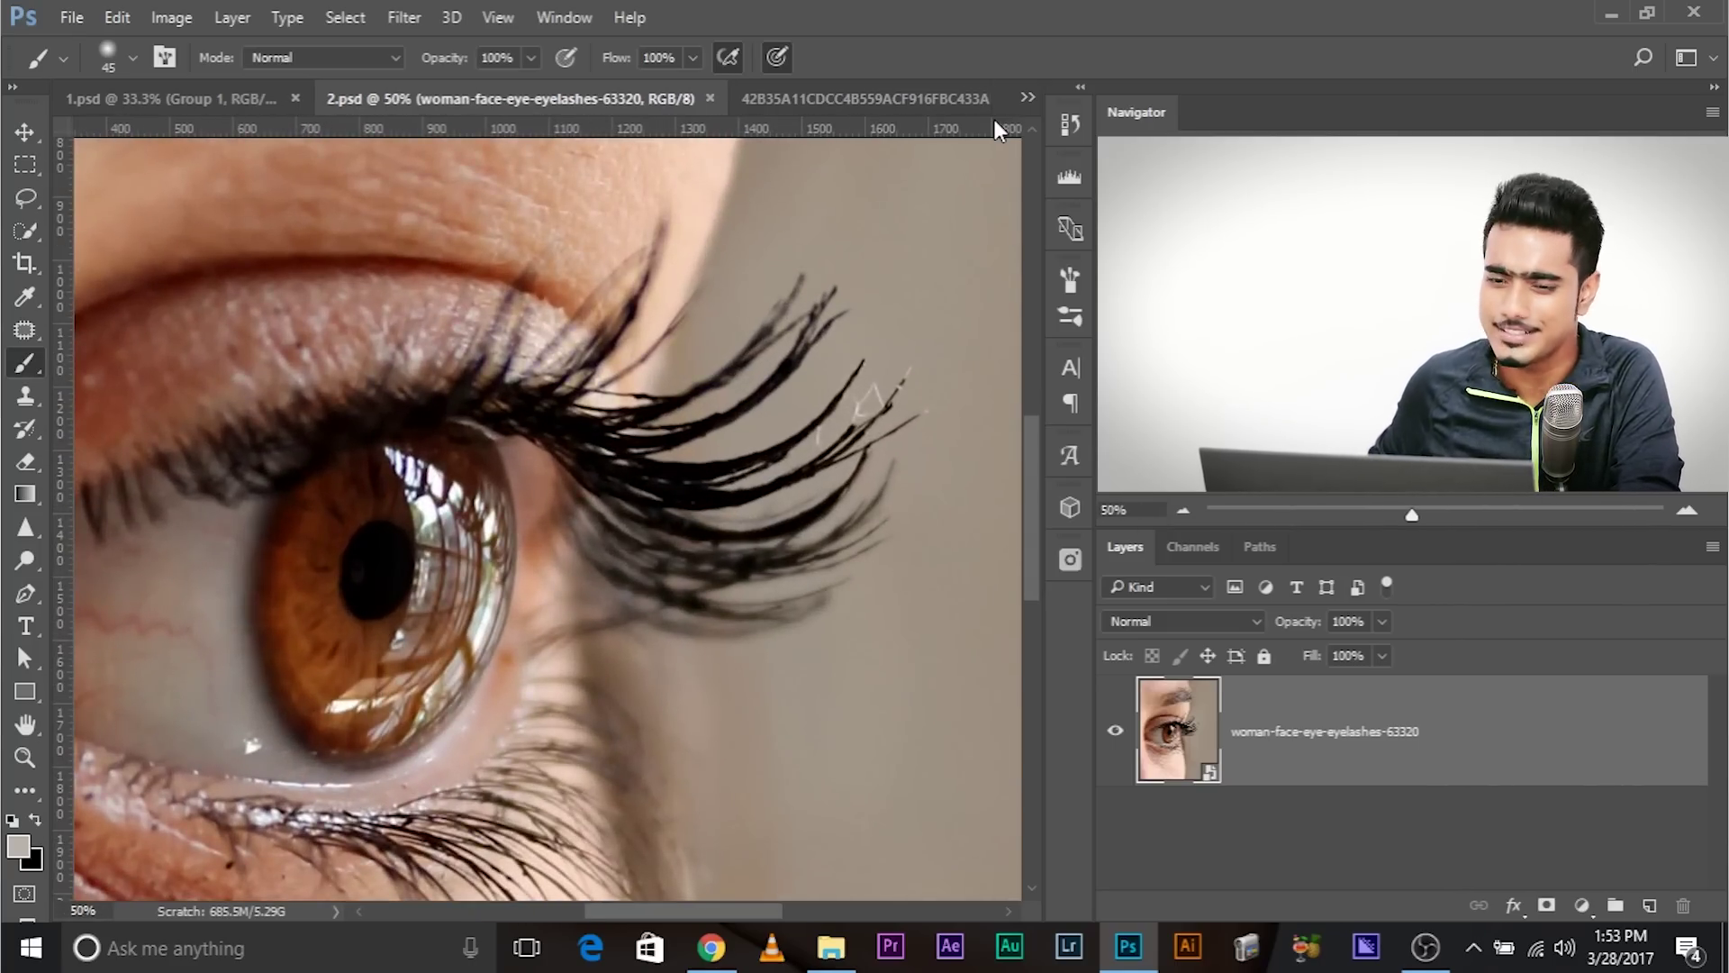
left_click_drag(548, 564, 825, 455)
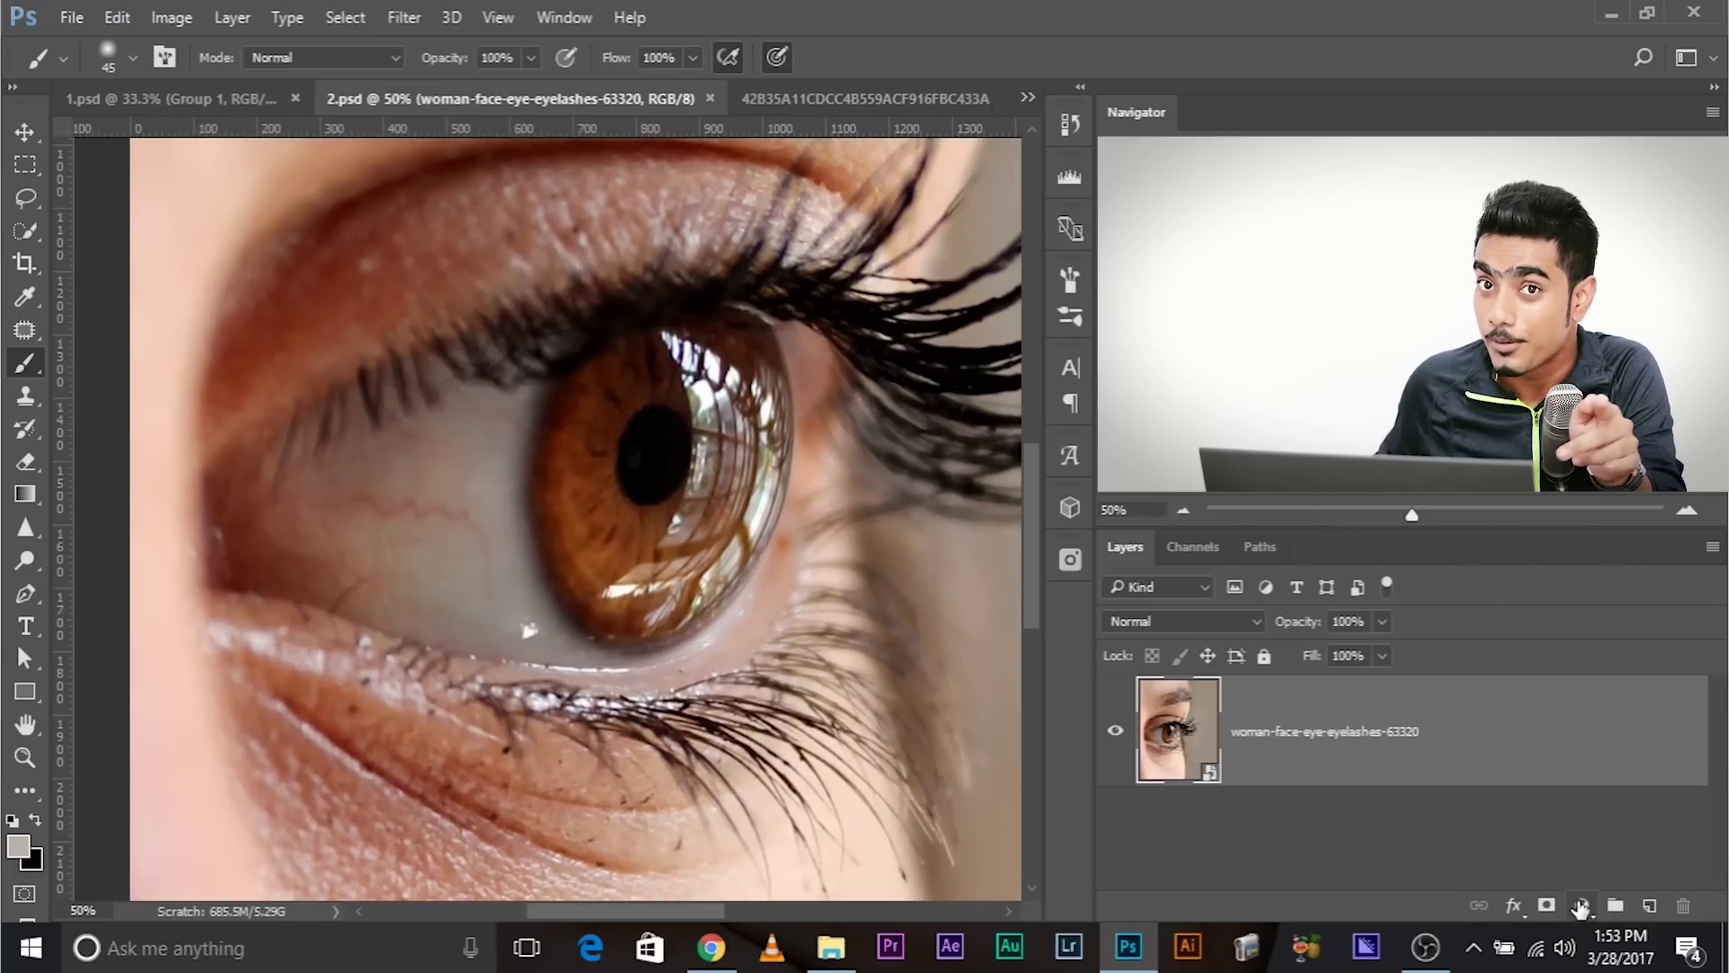
left_click(1581, 906)
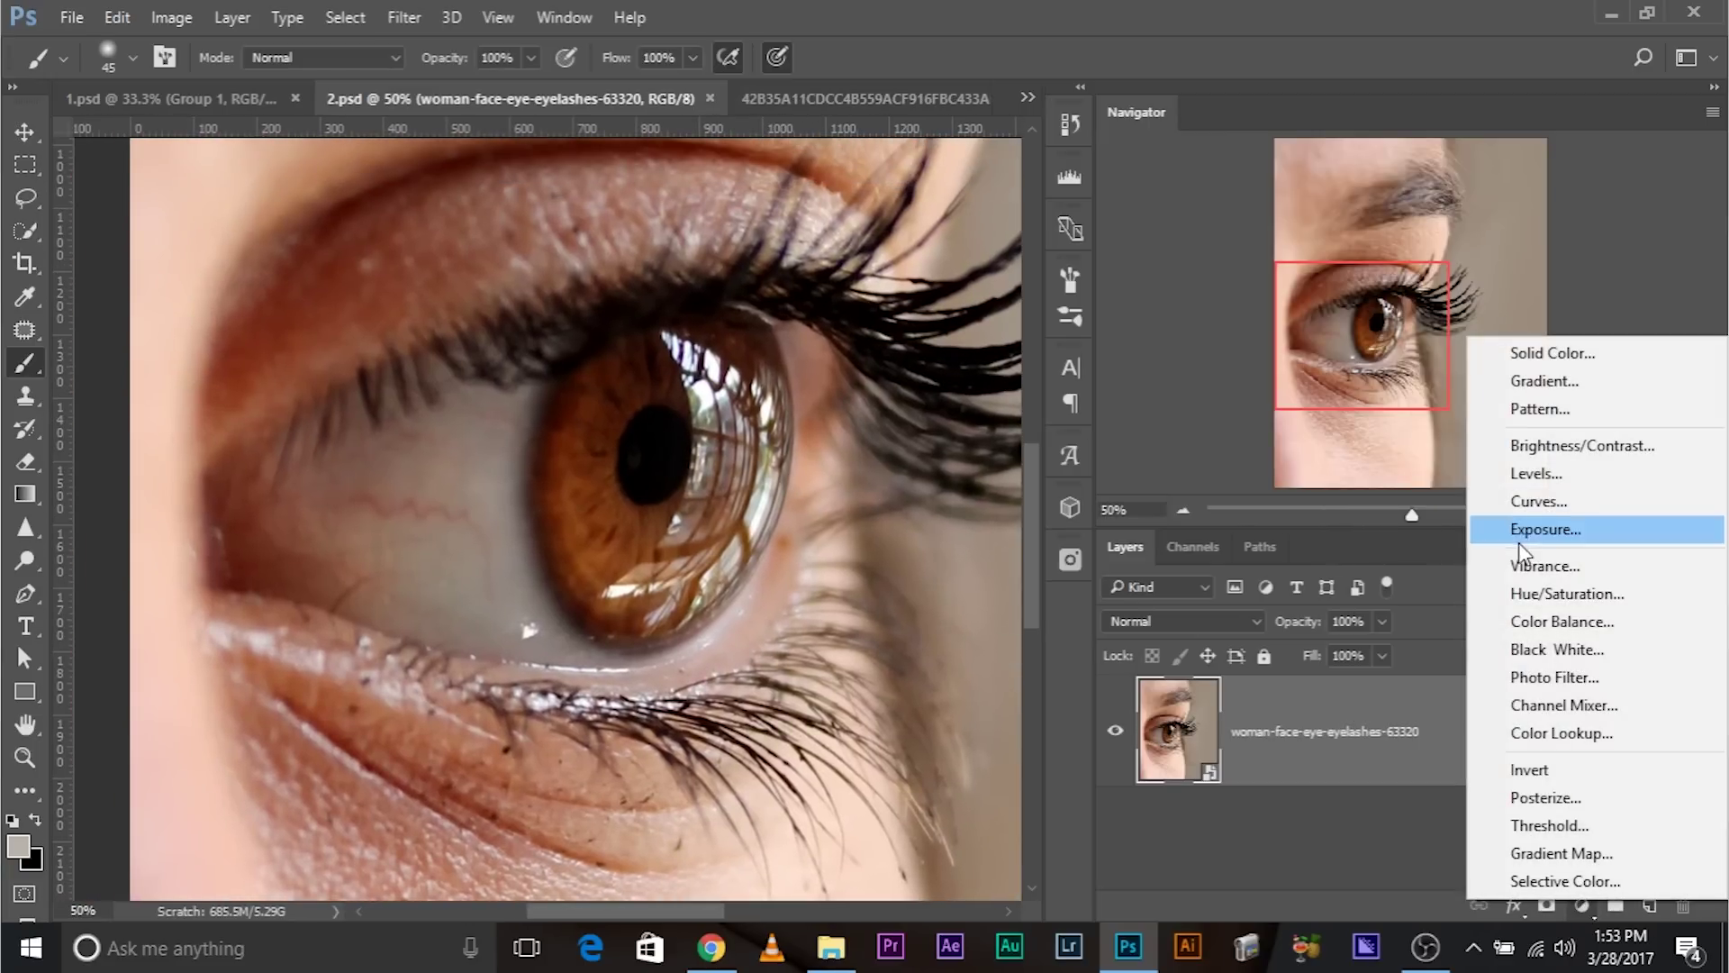
Add Brightness/Contrast 1 at Brightness 75 and invert its mask to black with Ctrl+I.
left_click(1542, 447)
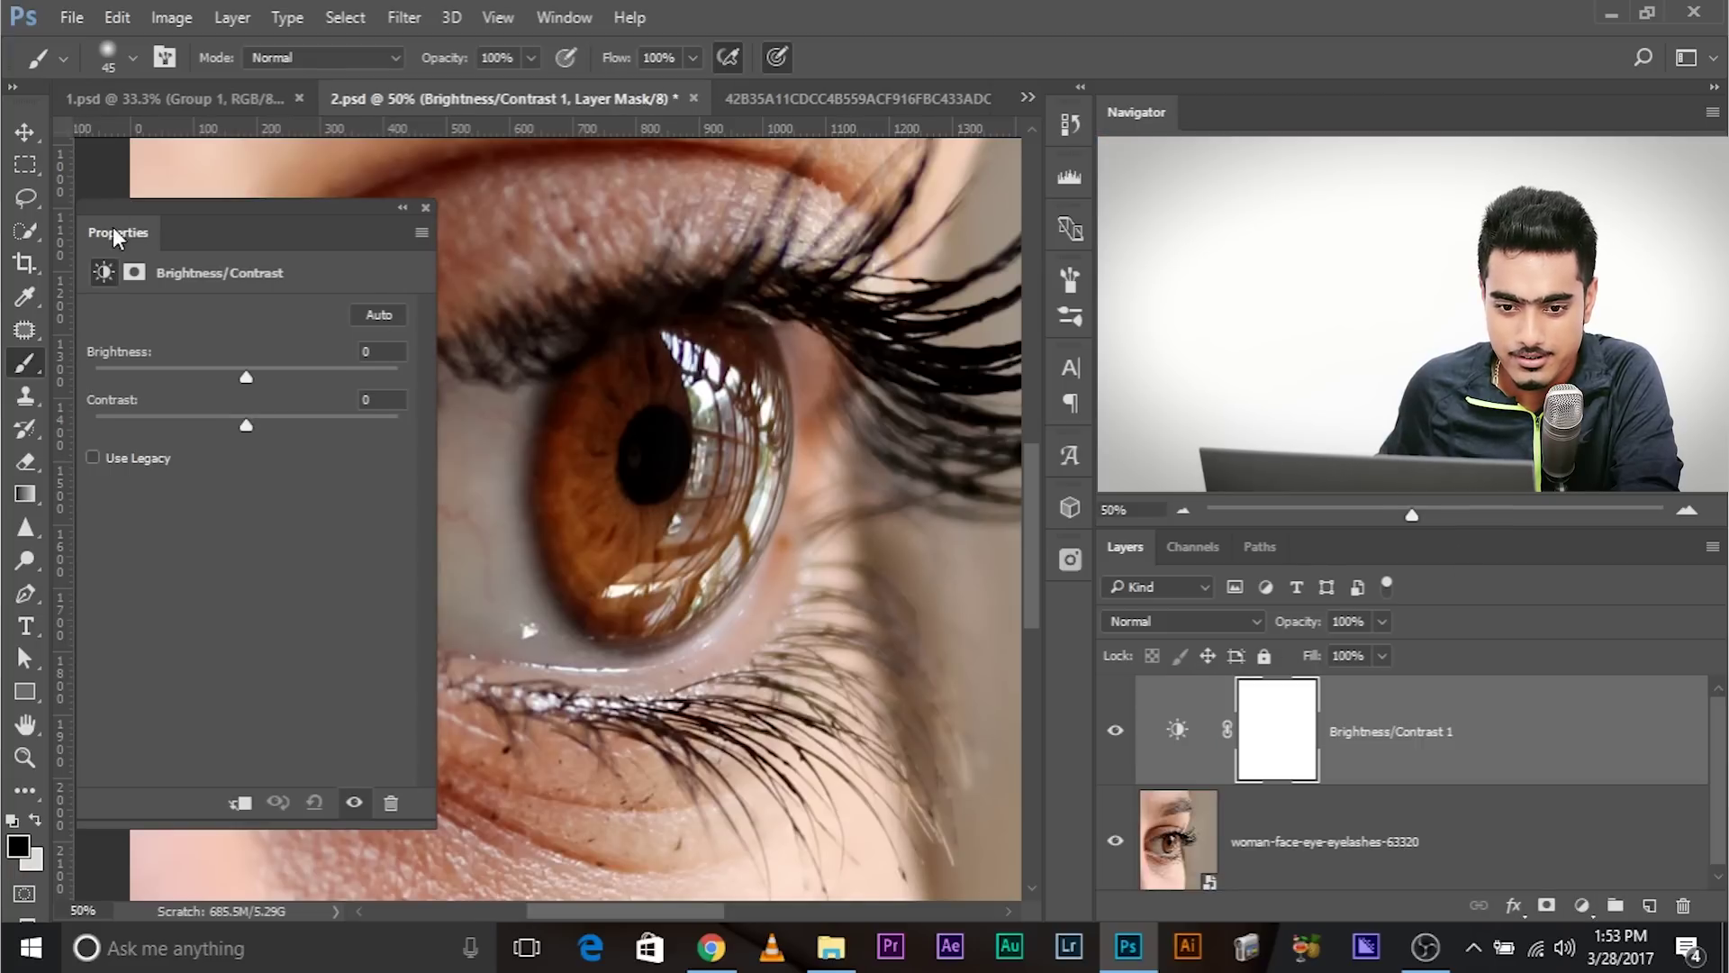
left_click_drag(114, 225, 9, 275)
left_click_drag(127, 418, 221, 425)
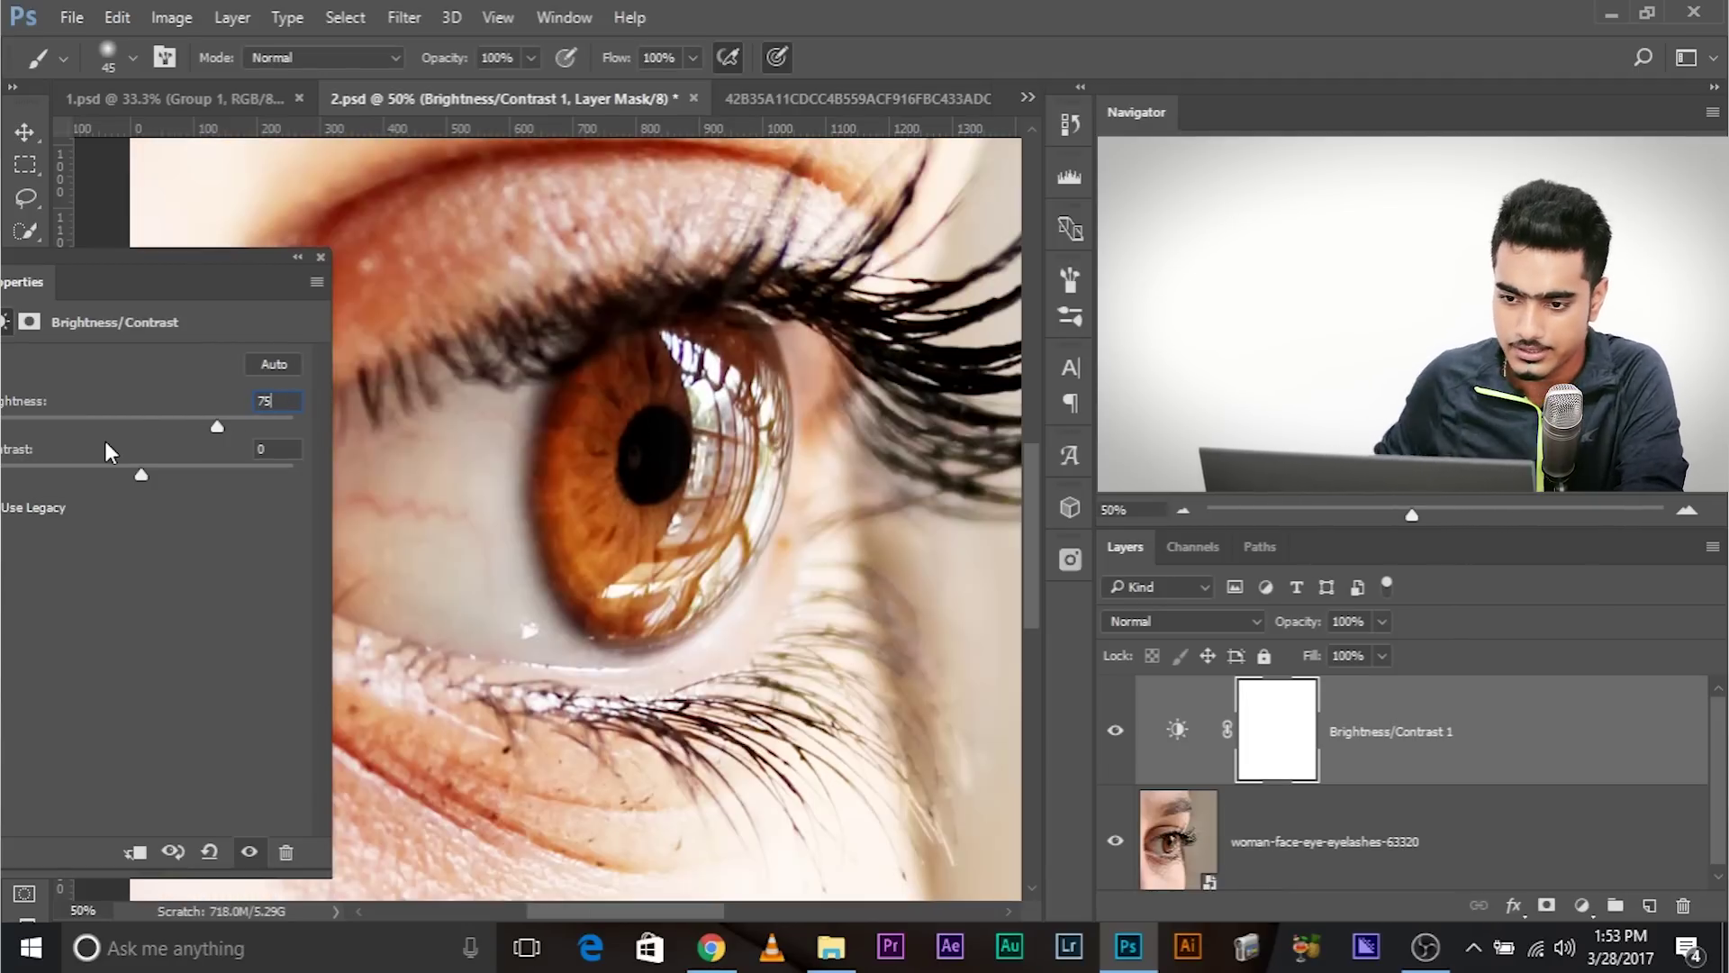
left_click(105, 440)
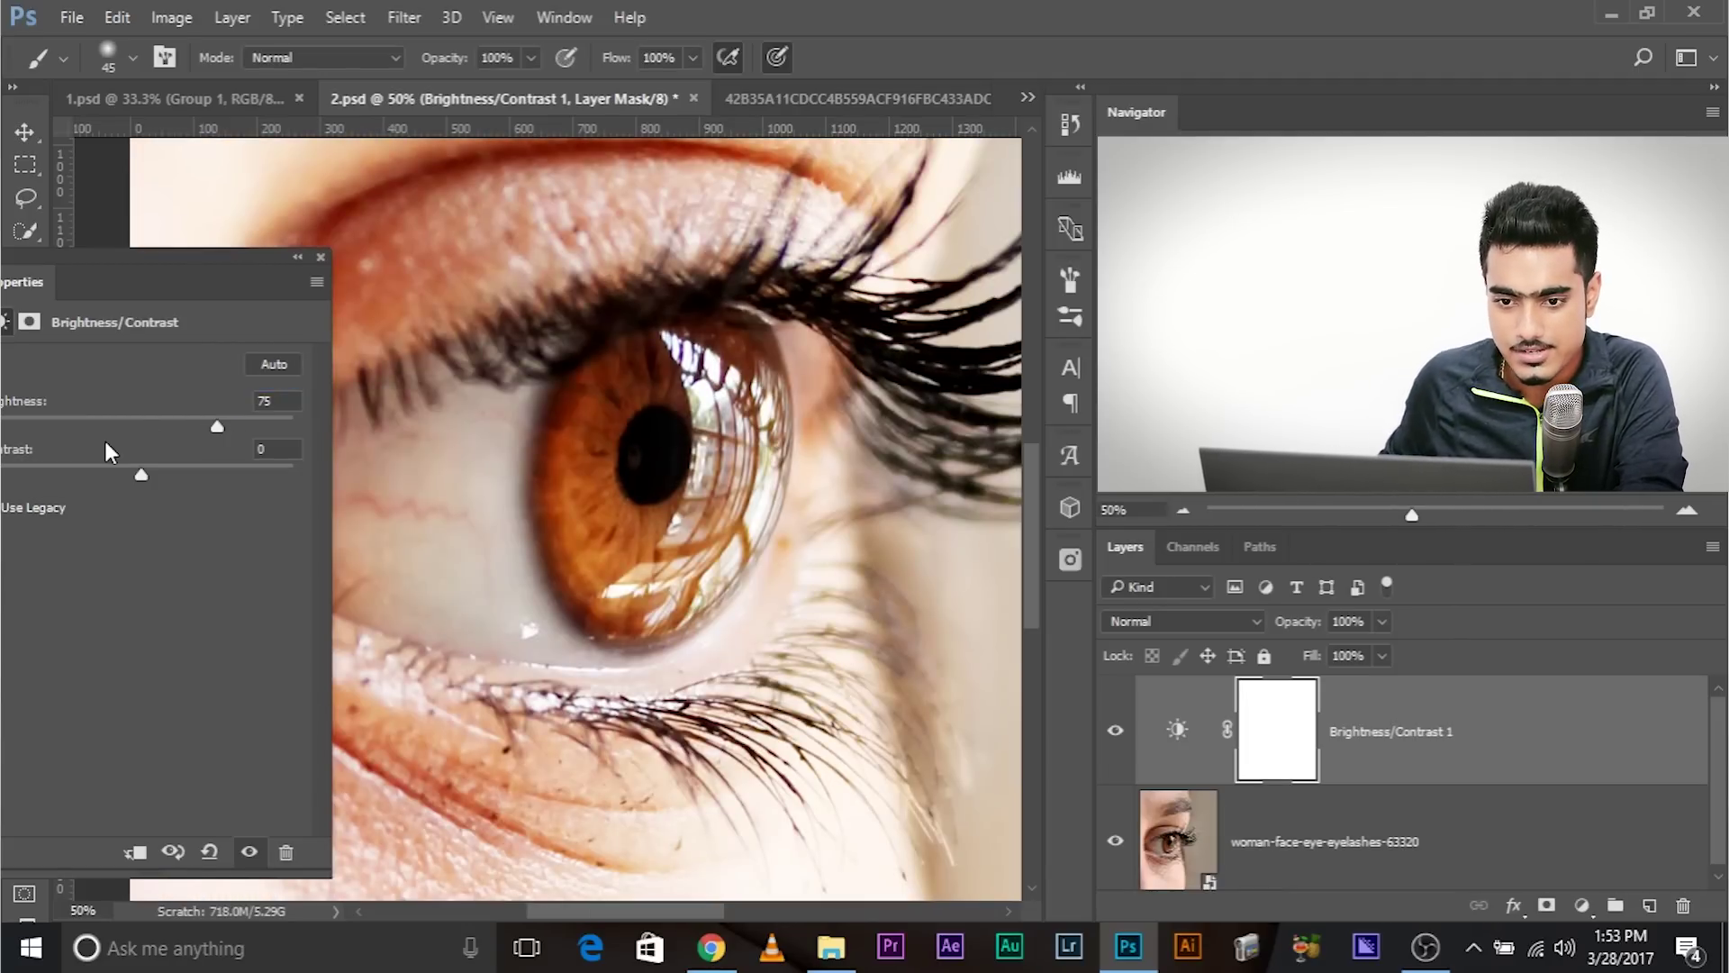
left_click(320, 256)
key("ctrl+i")
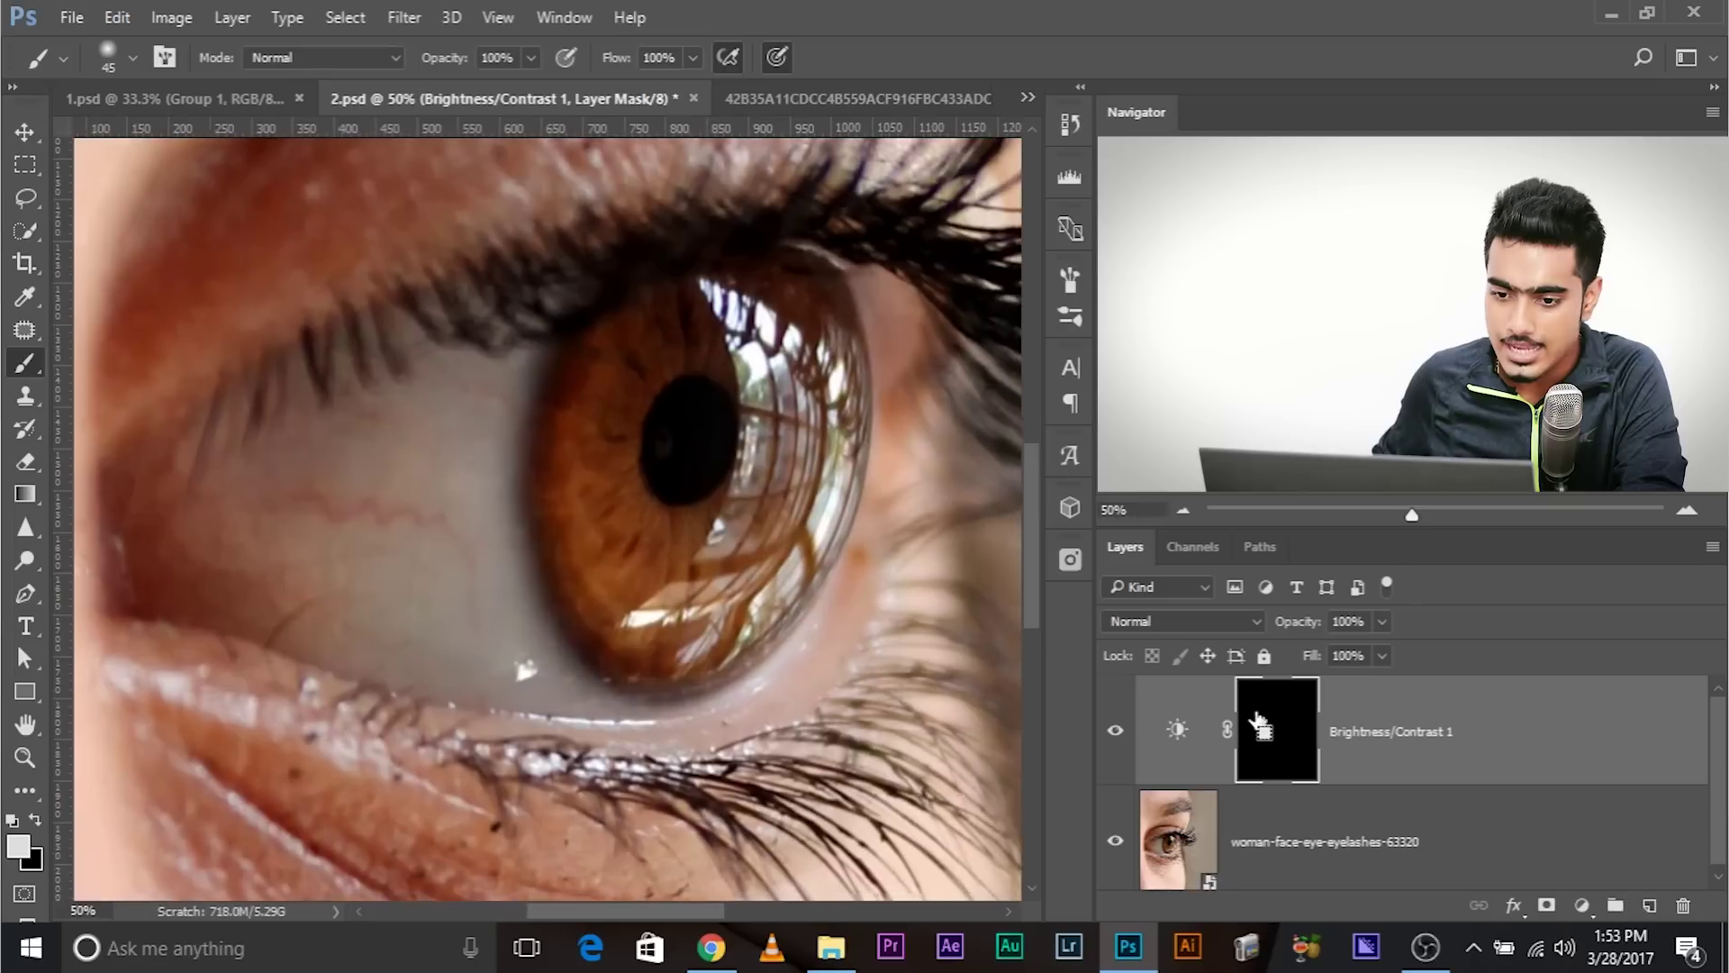
Zoom in on the iris and paint white on the Brightness/Contrast mask over it.
key("ctrl+plus")
left_click_drag(834, 606, 581, 596)
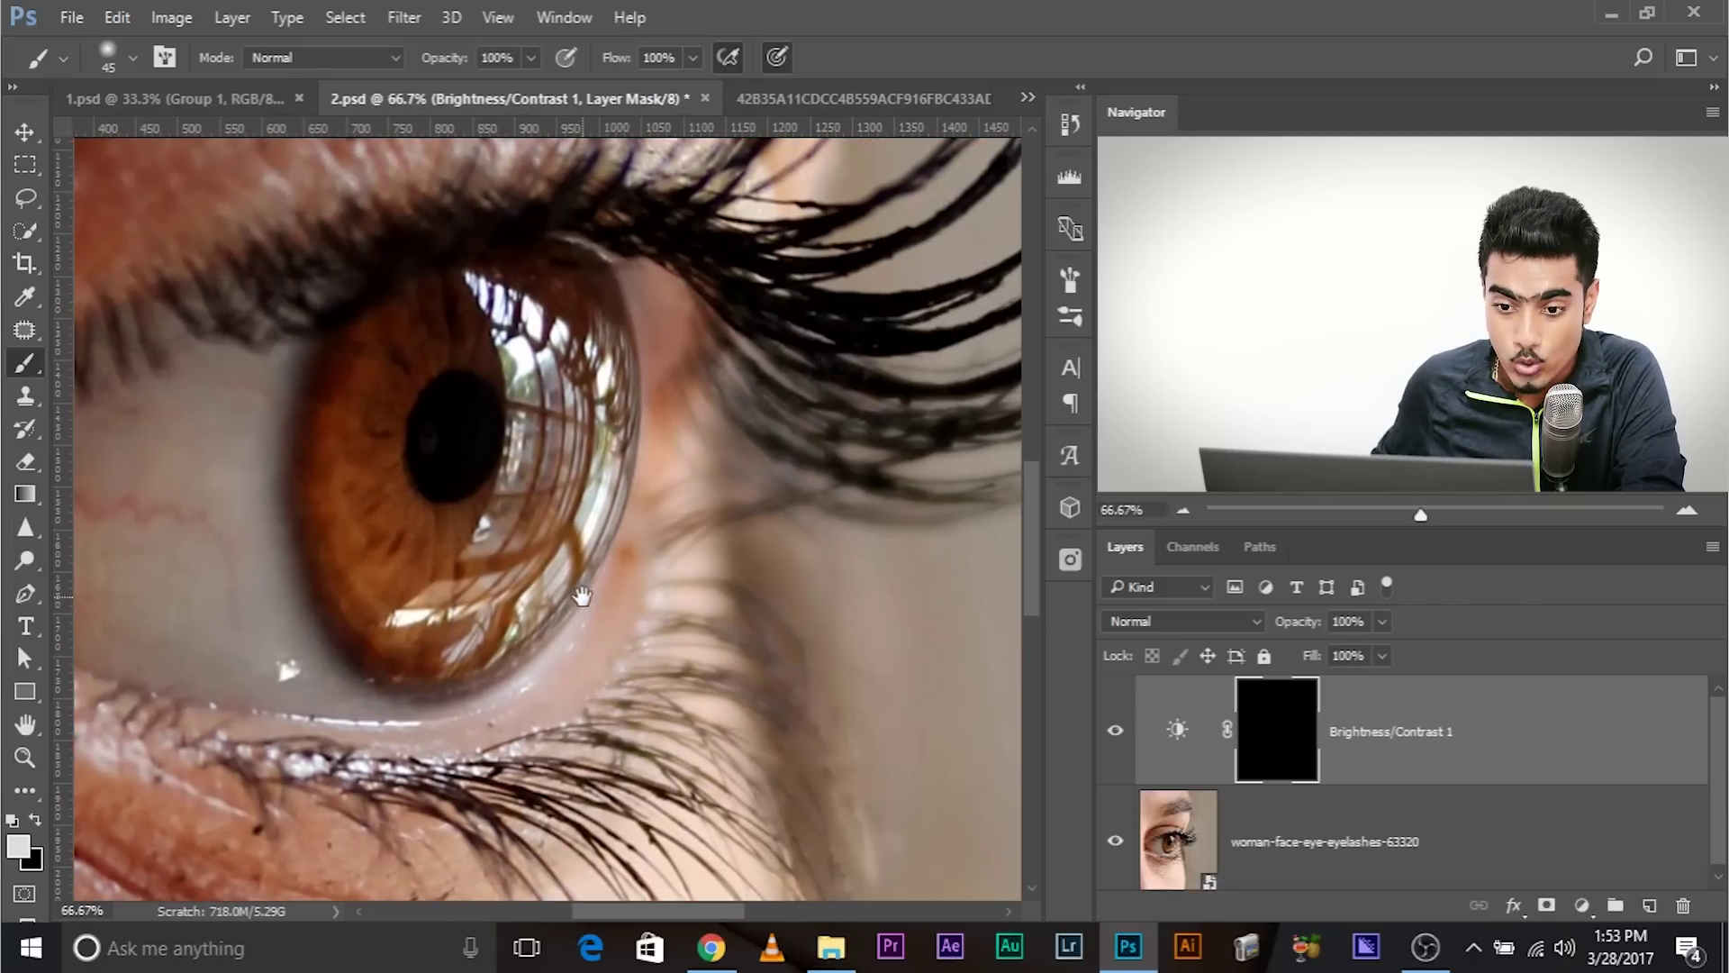
key("bracketright")
key("bracketright")
key("bracketright")
key("bracketright")
key("bracketright")
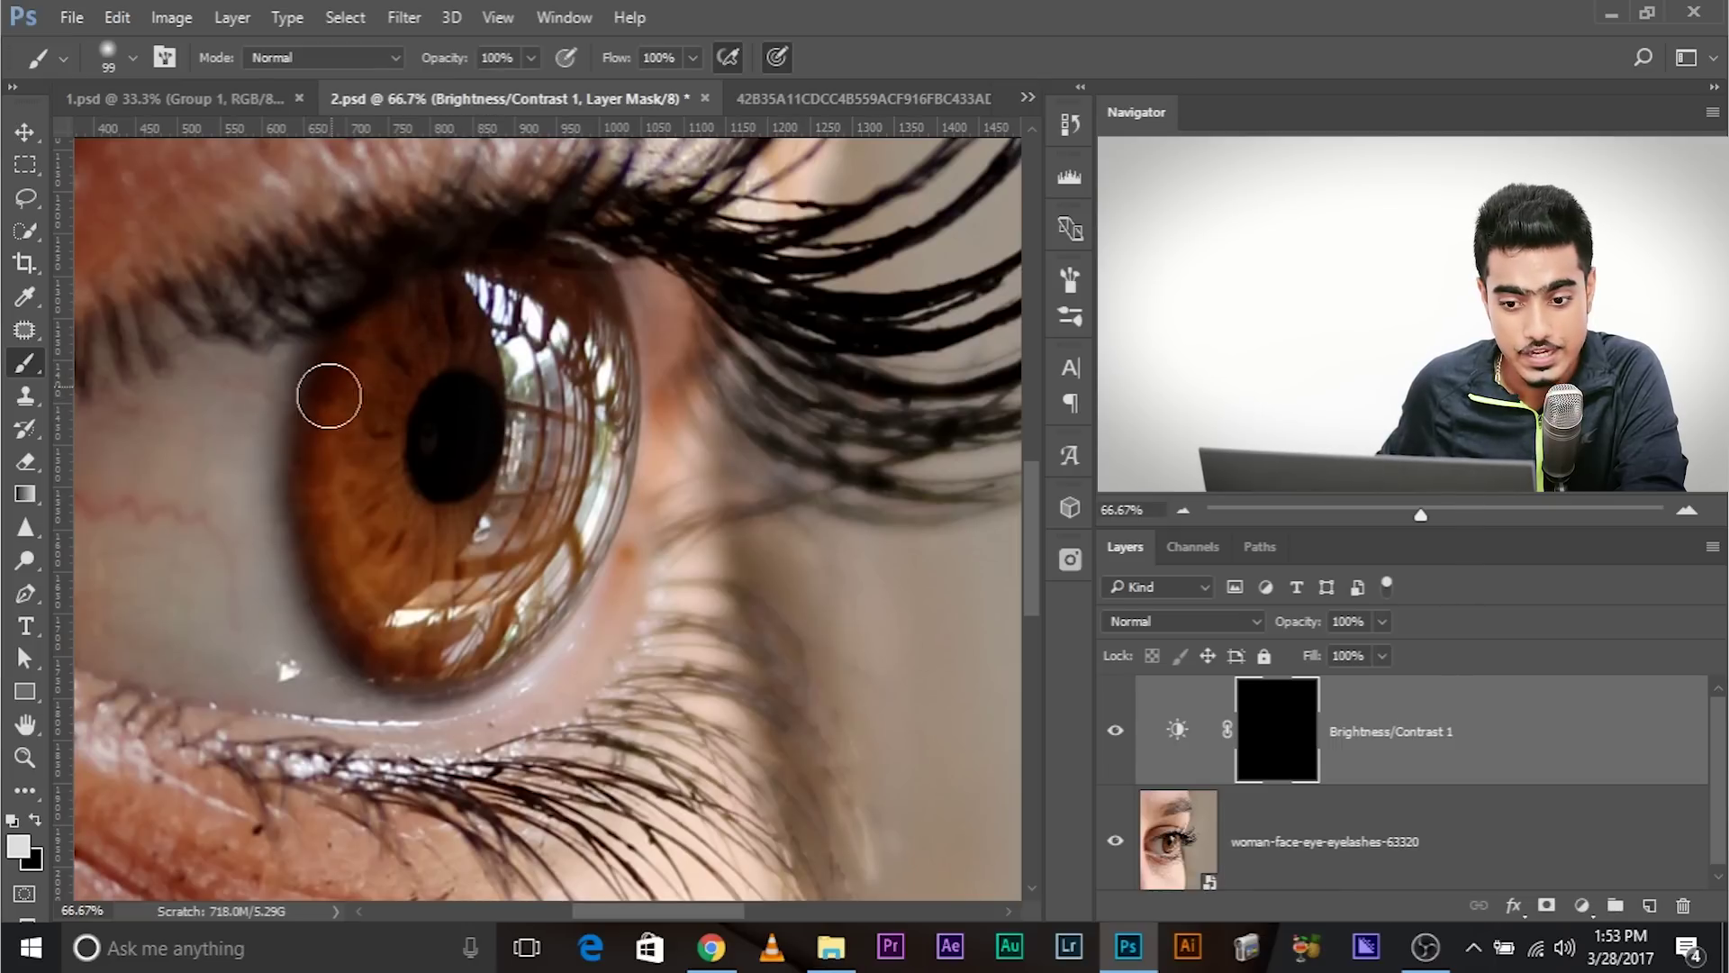
left_click_drag(482, 556, 515, 573)
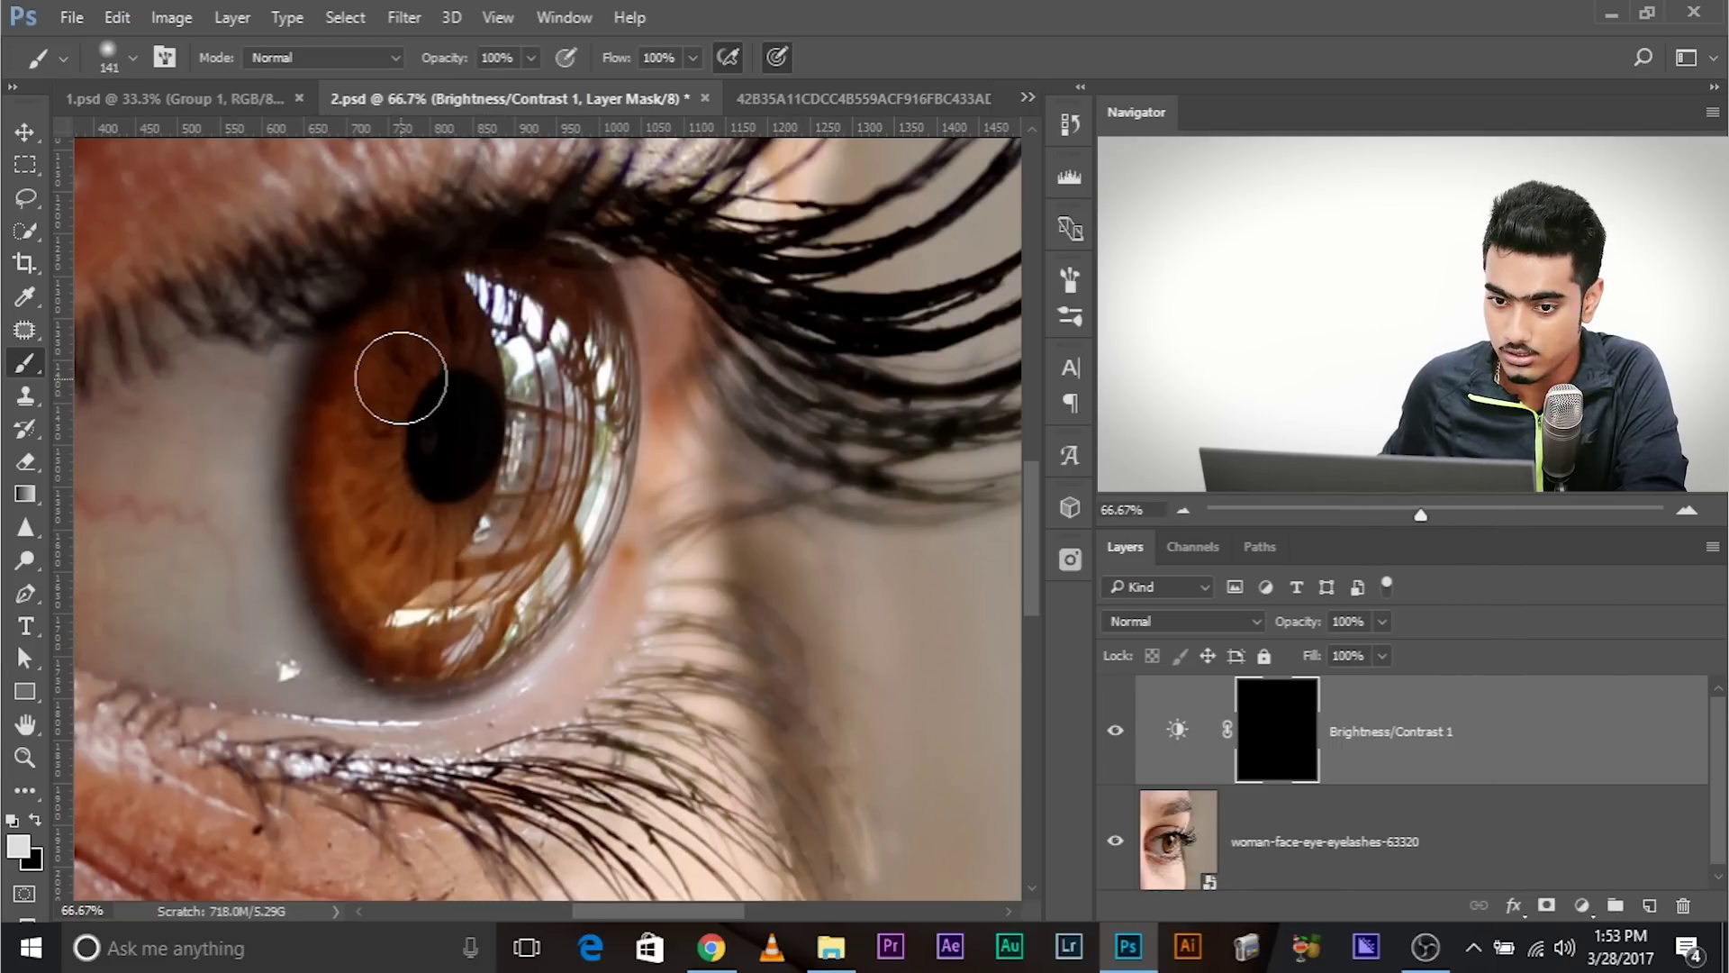
mouse_move(386, 441)
left_mouse_down()
mouse_move(387, 540)
mouse_move(378, 475)
mouse_move(463, 340)
mouse_move(537, 561)
mouse_move(502, 615)
mouse_move(463, 461)
mouse_move(405, 387)
mouse_move(435, 462)
mouse_move(397, 474)
mouse_move(463, 393)
left_mouse_up()
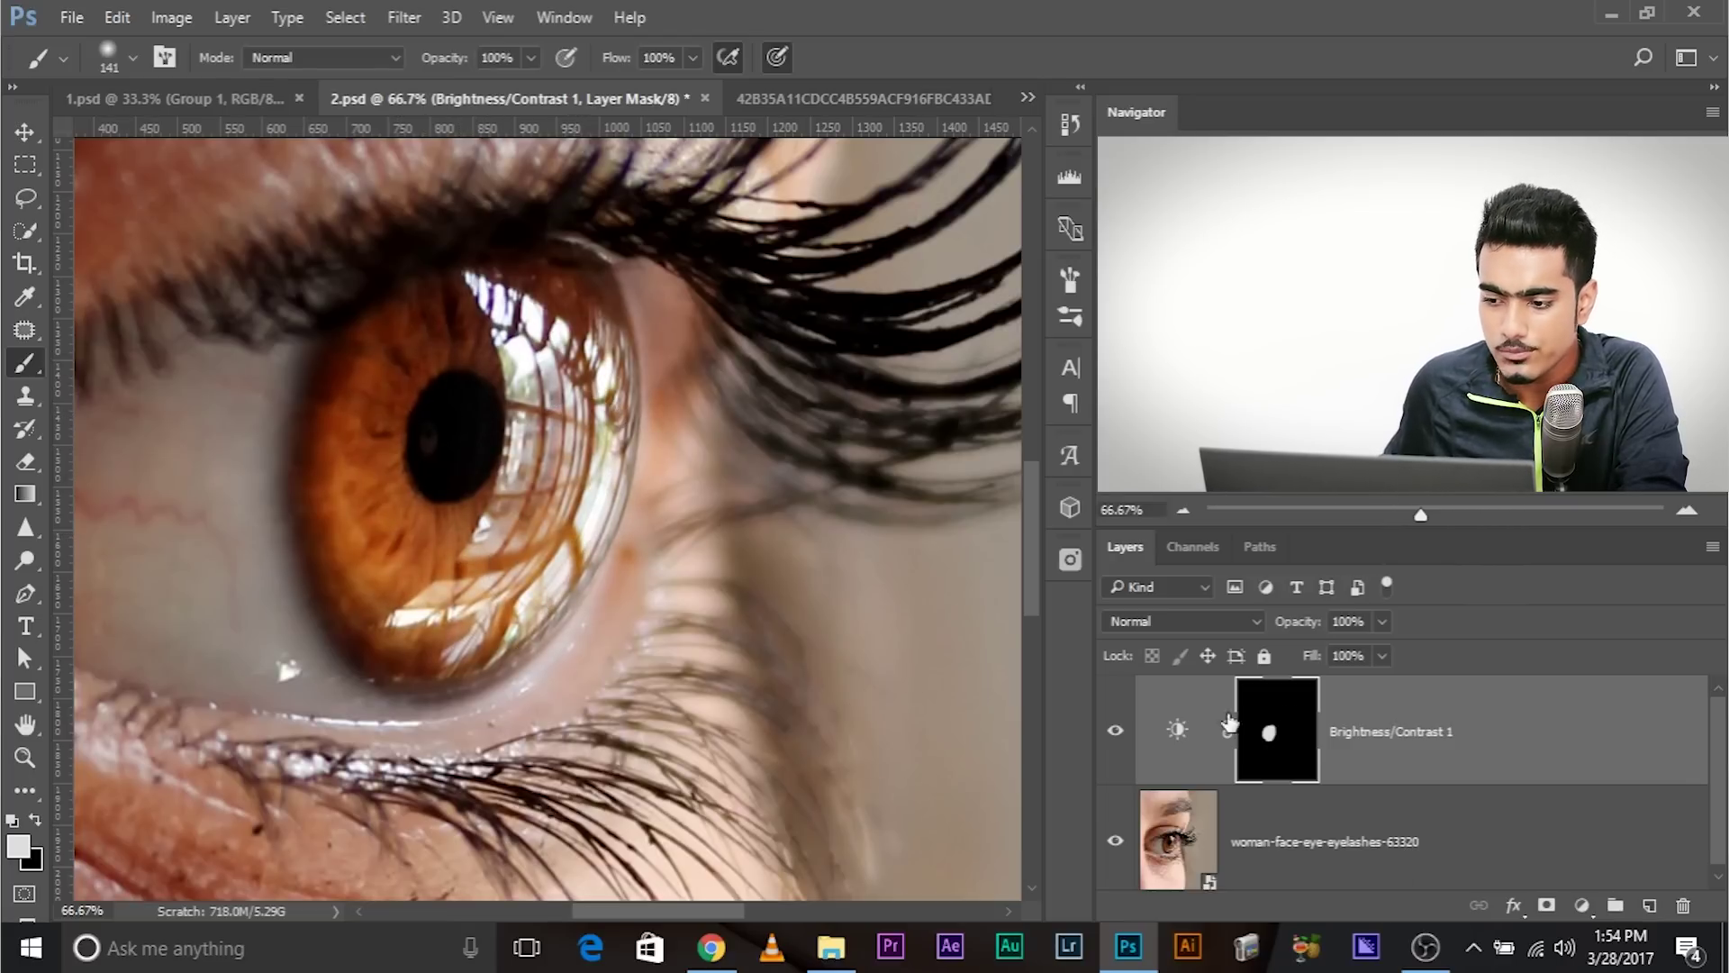
Raise the Brightness/Contrast 1 brightness to 116 so the iris glows orange.
double_click(1178, 730)
left_click_drag(83, 287, 262, 474)
left_click_drag(381, 619, 429, 623)
left_click_drag(281, 463, 651, 367)
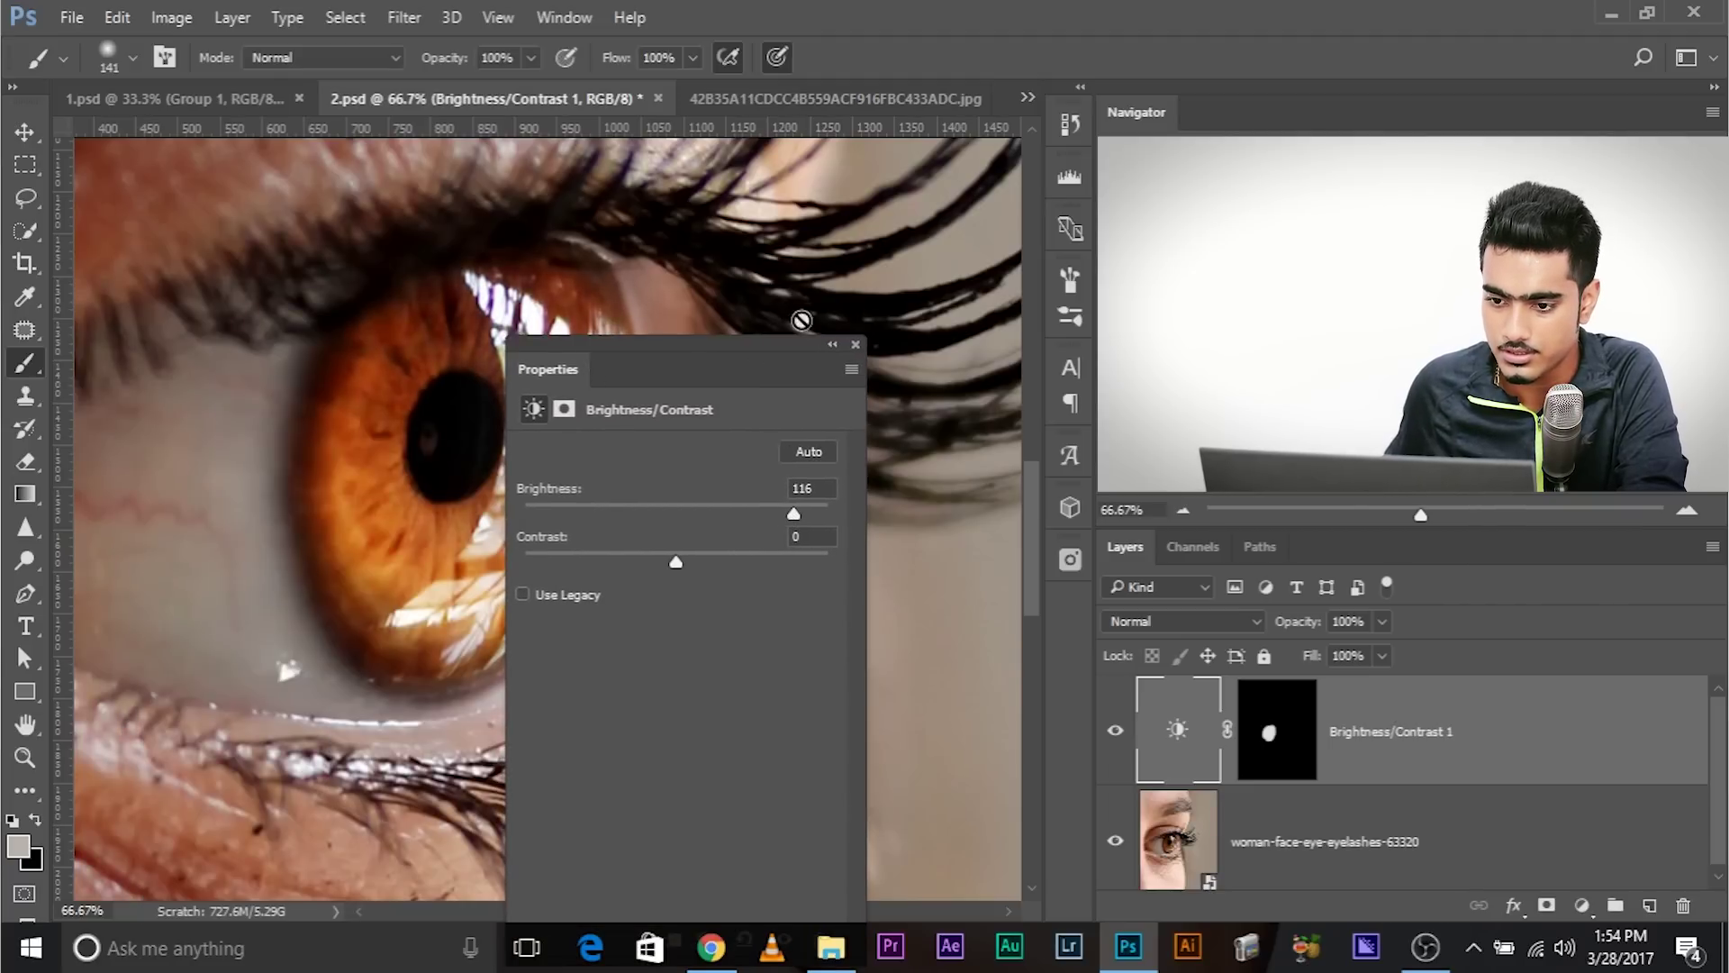
left_click(854, 345)
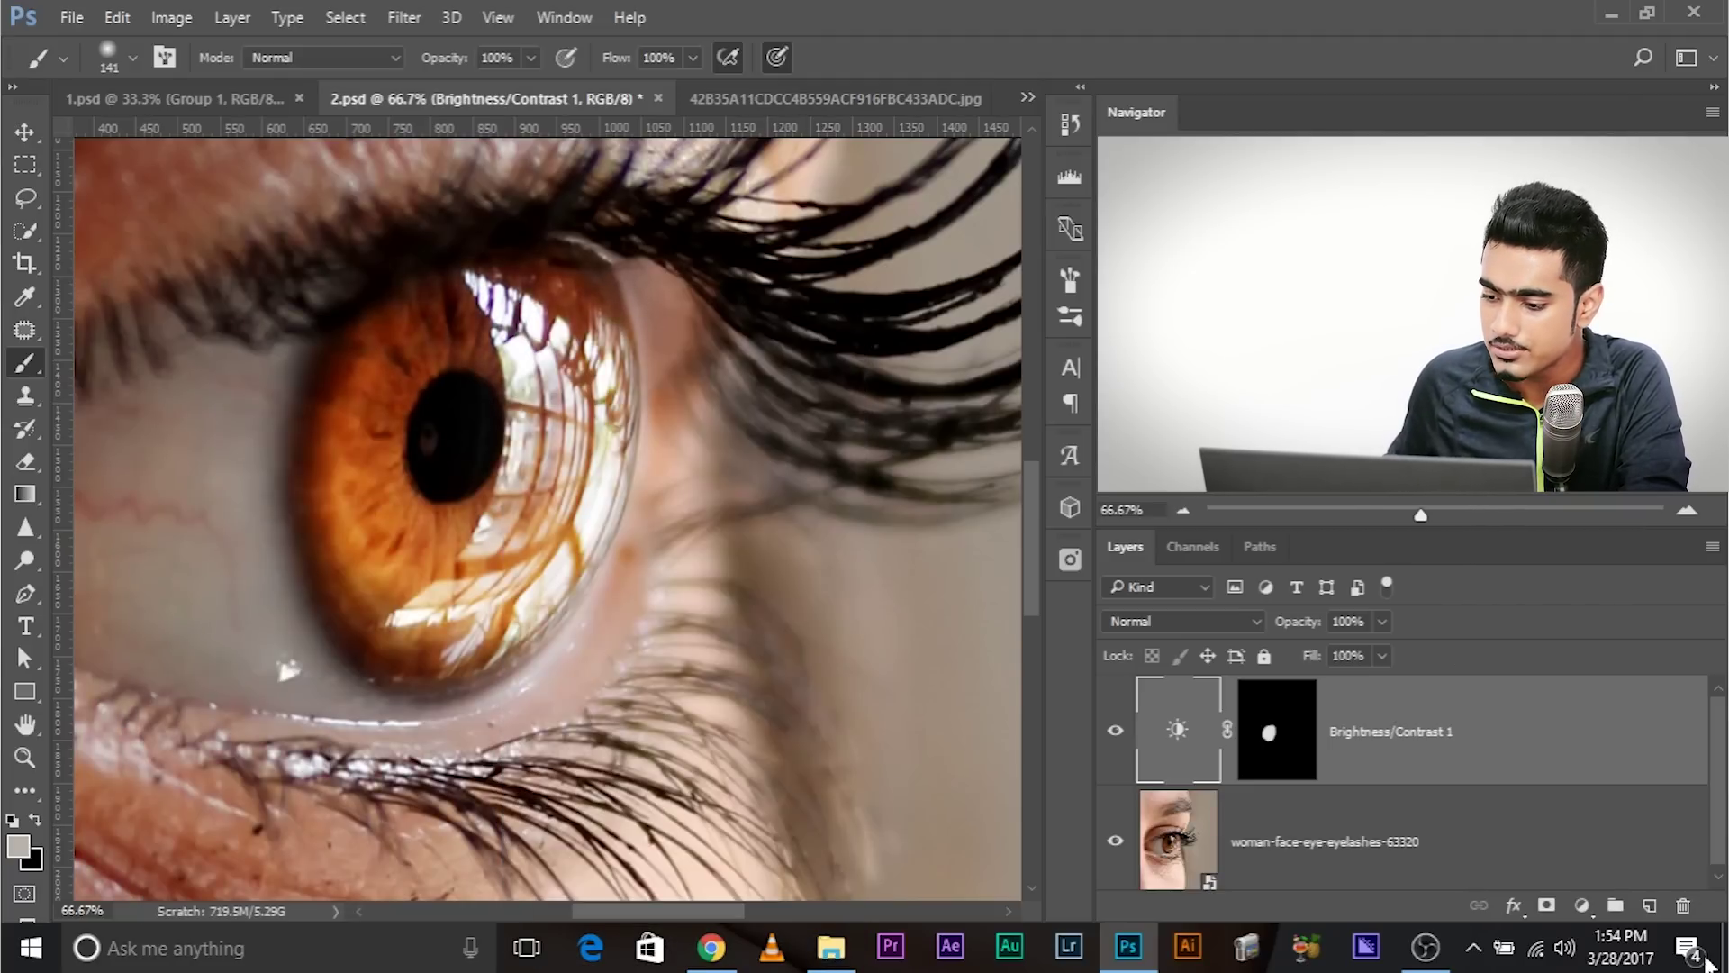
left_click(1580, 904)
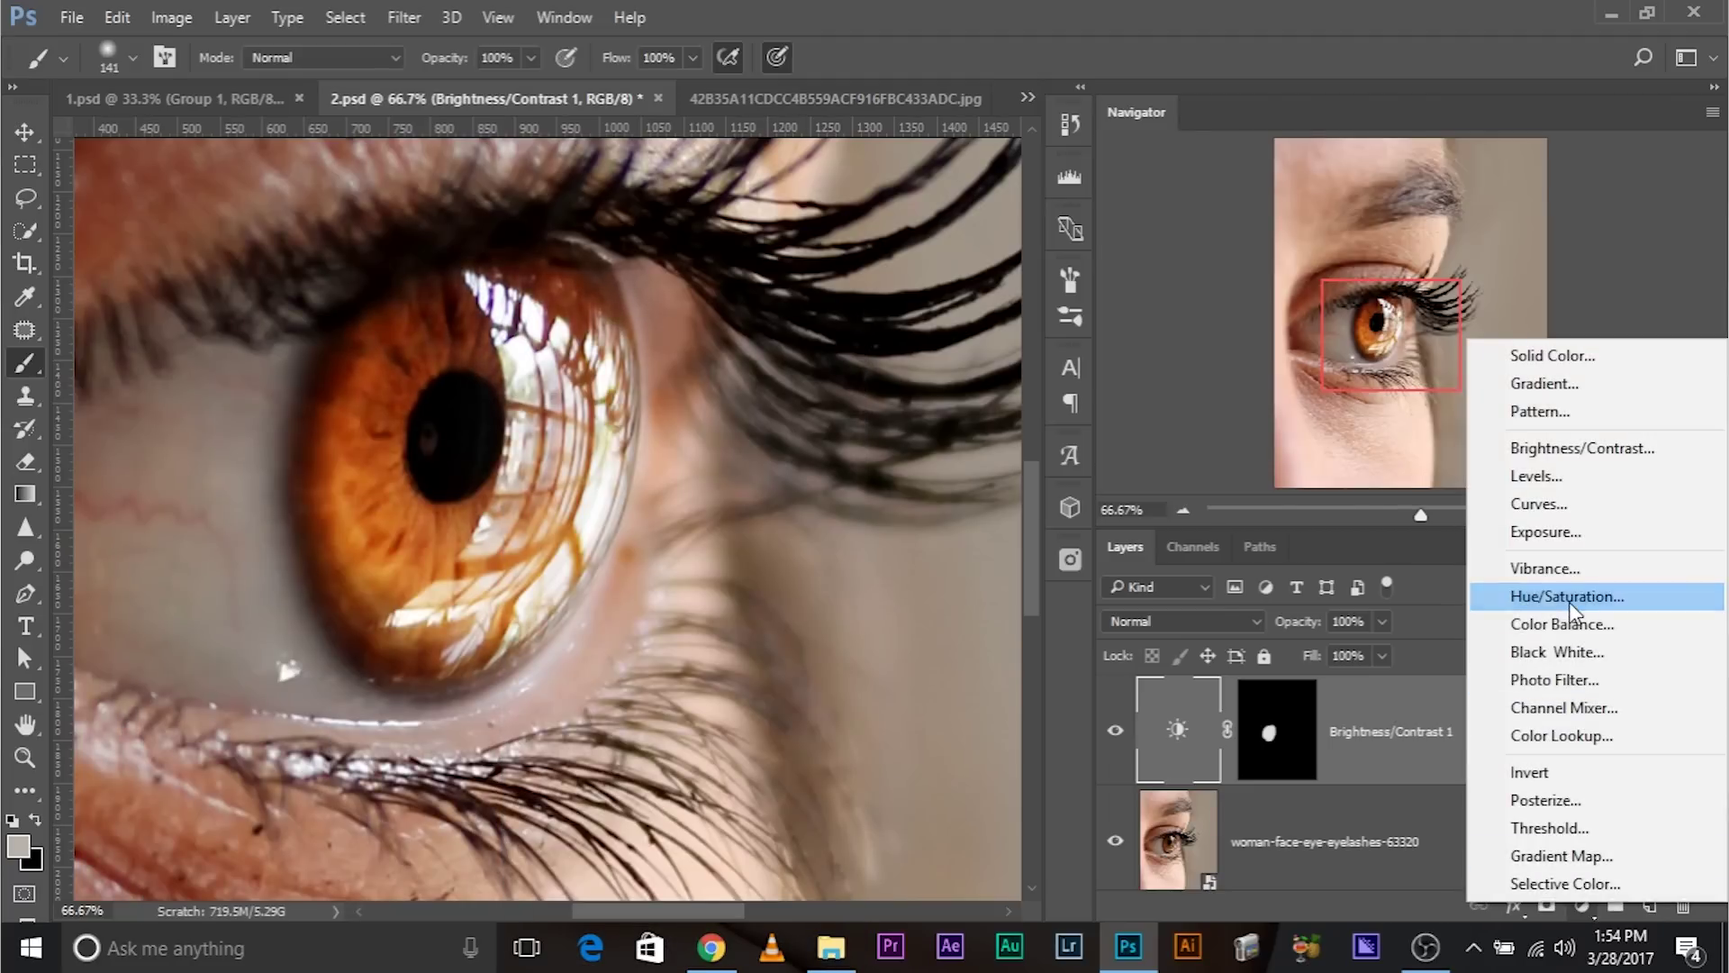
Add Hue/Saturation 1 at Hue +29 and Saturation -25, then invert its mask to black.
left_click(1569, 598)
left_click_drag(544, 384, 879, 256)
left_click_drag(1009, 407, 1061, 418)
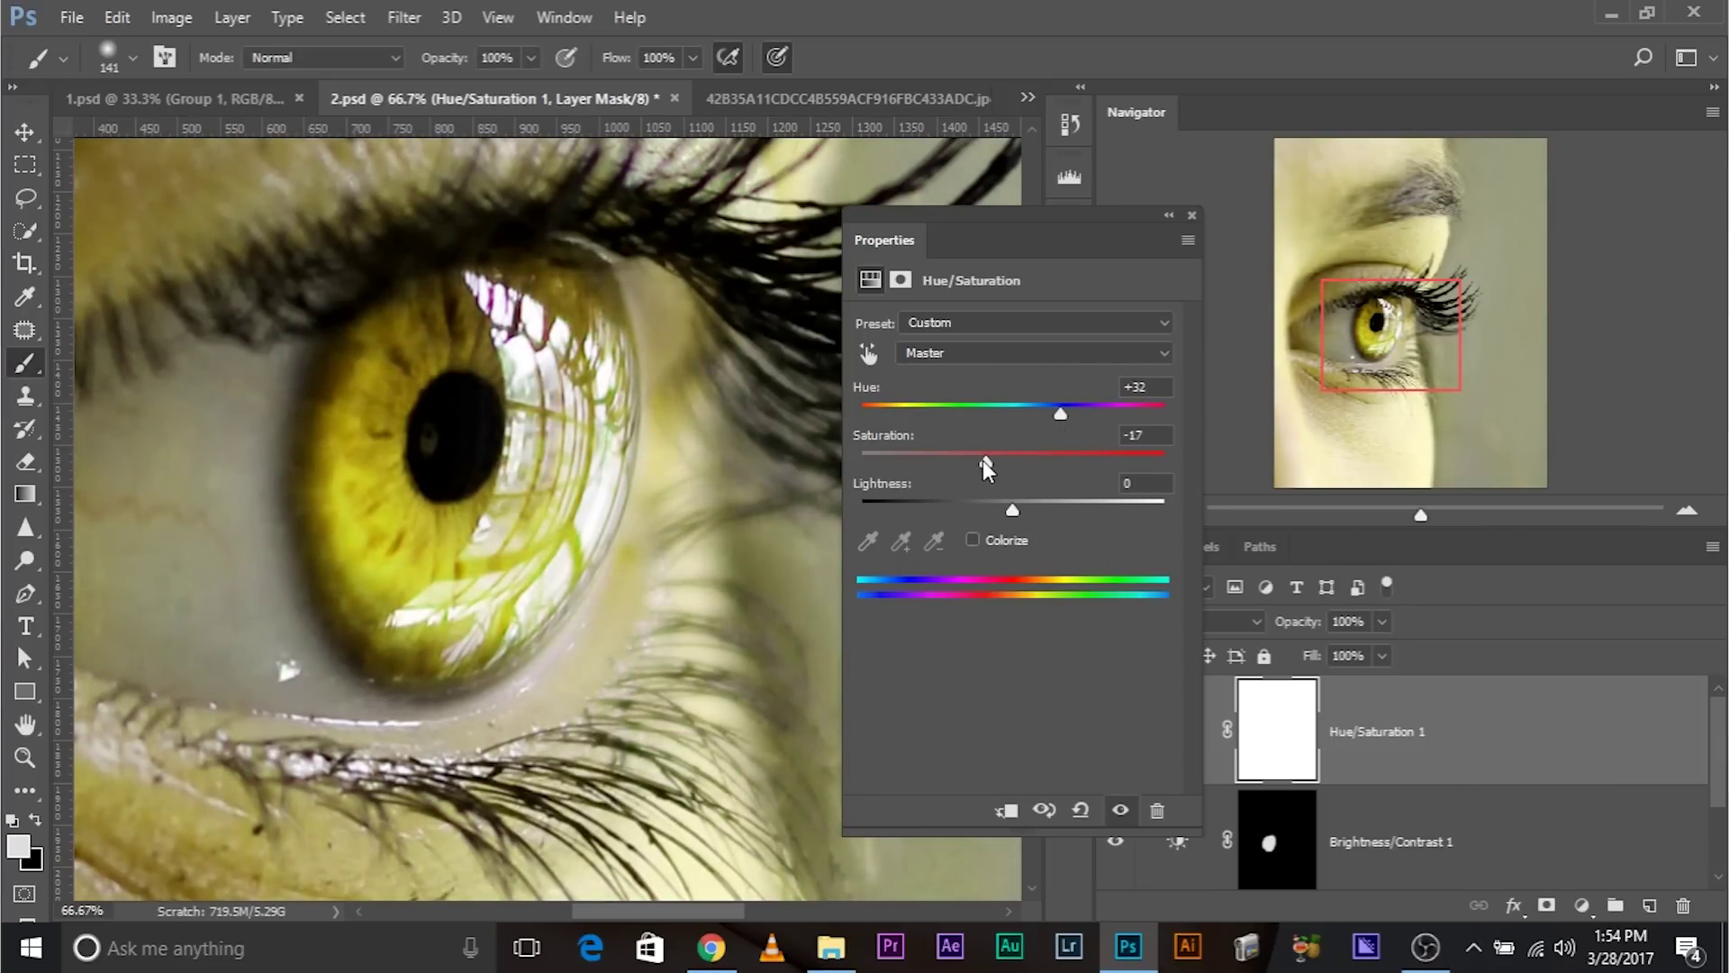
left_click_drag(986, 465, 981, 466)
left_click_drag(1063, 407, 1055, 410)
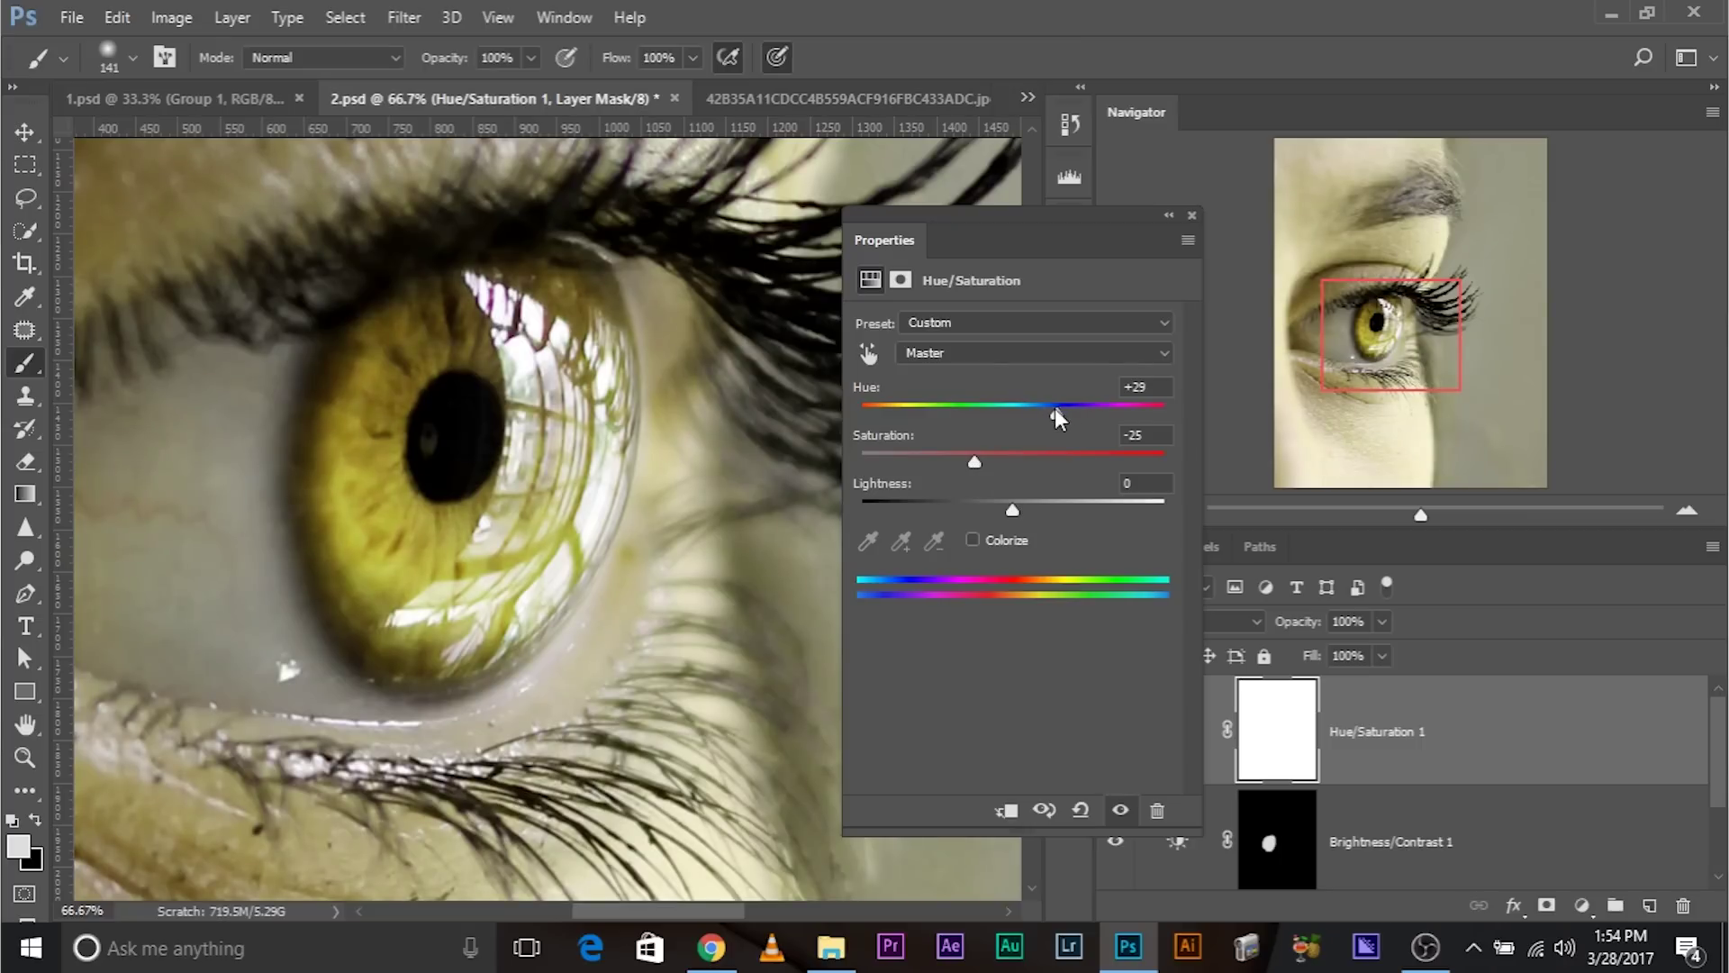
left_click(1192, 214)
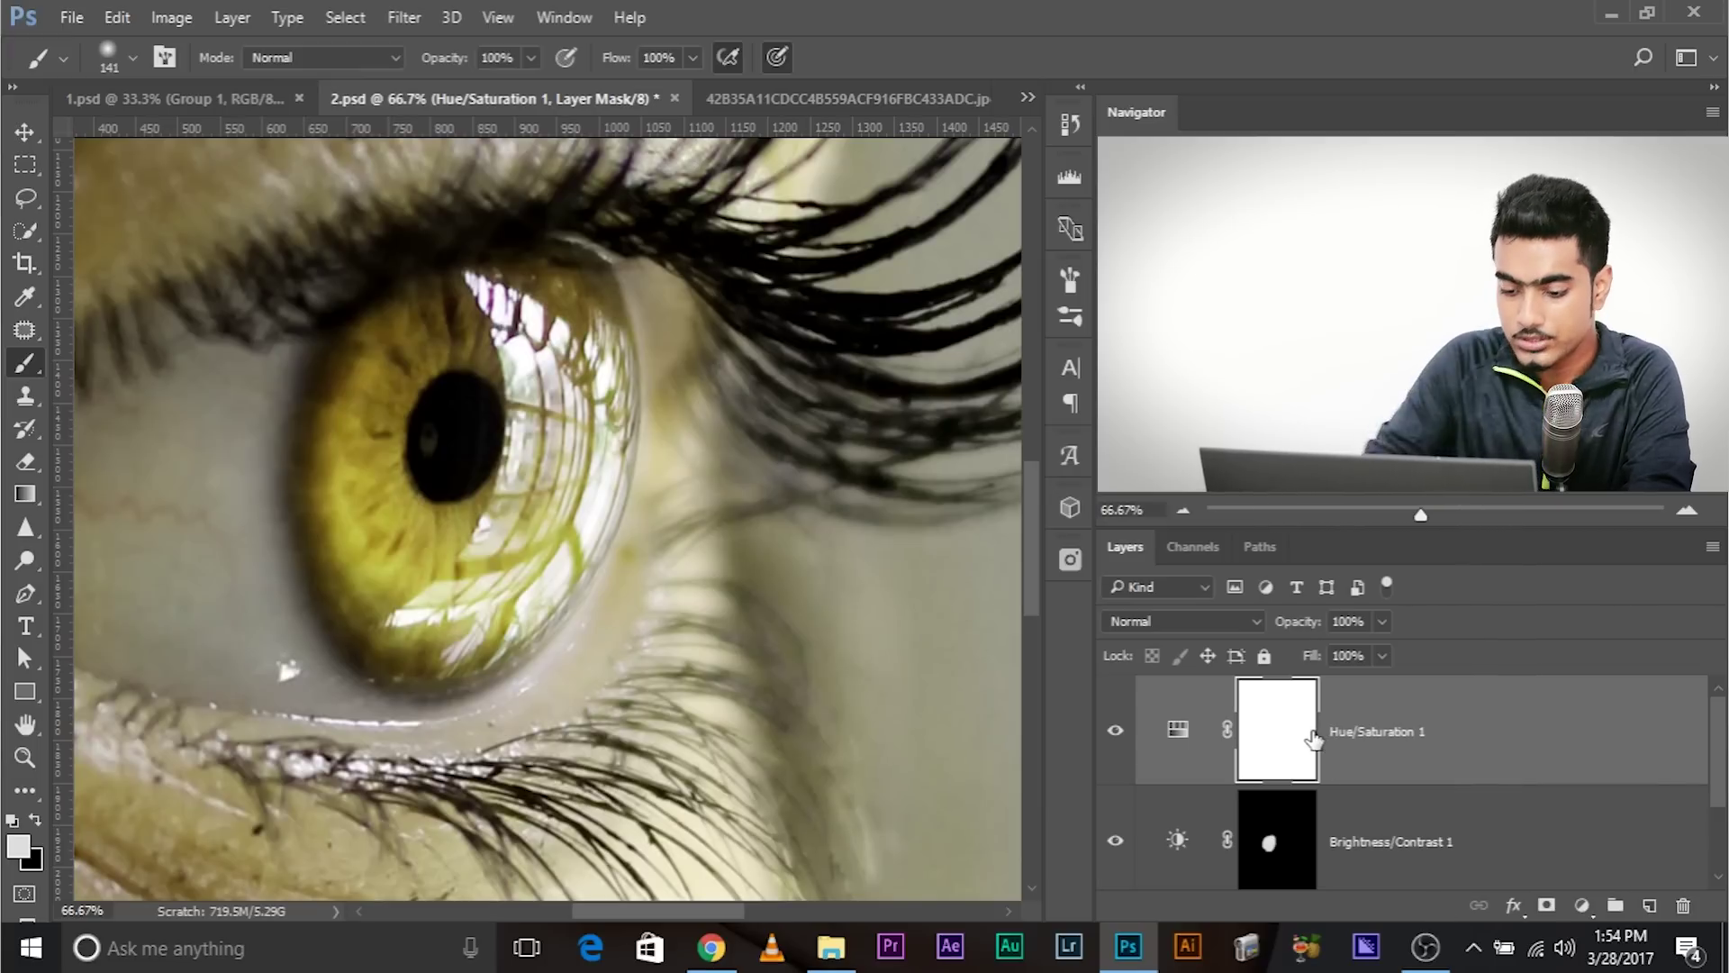
key("ctrl+i")
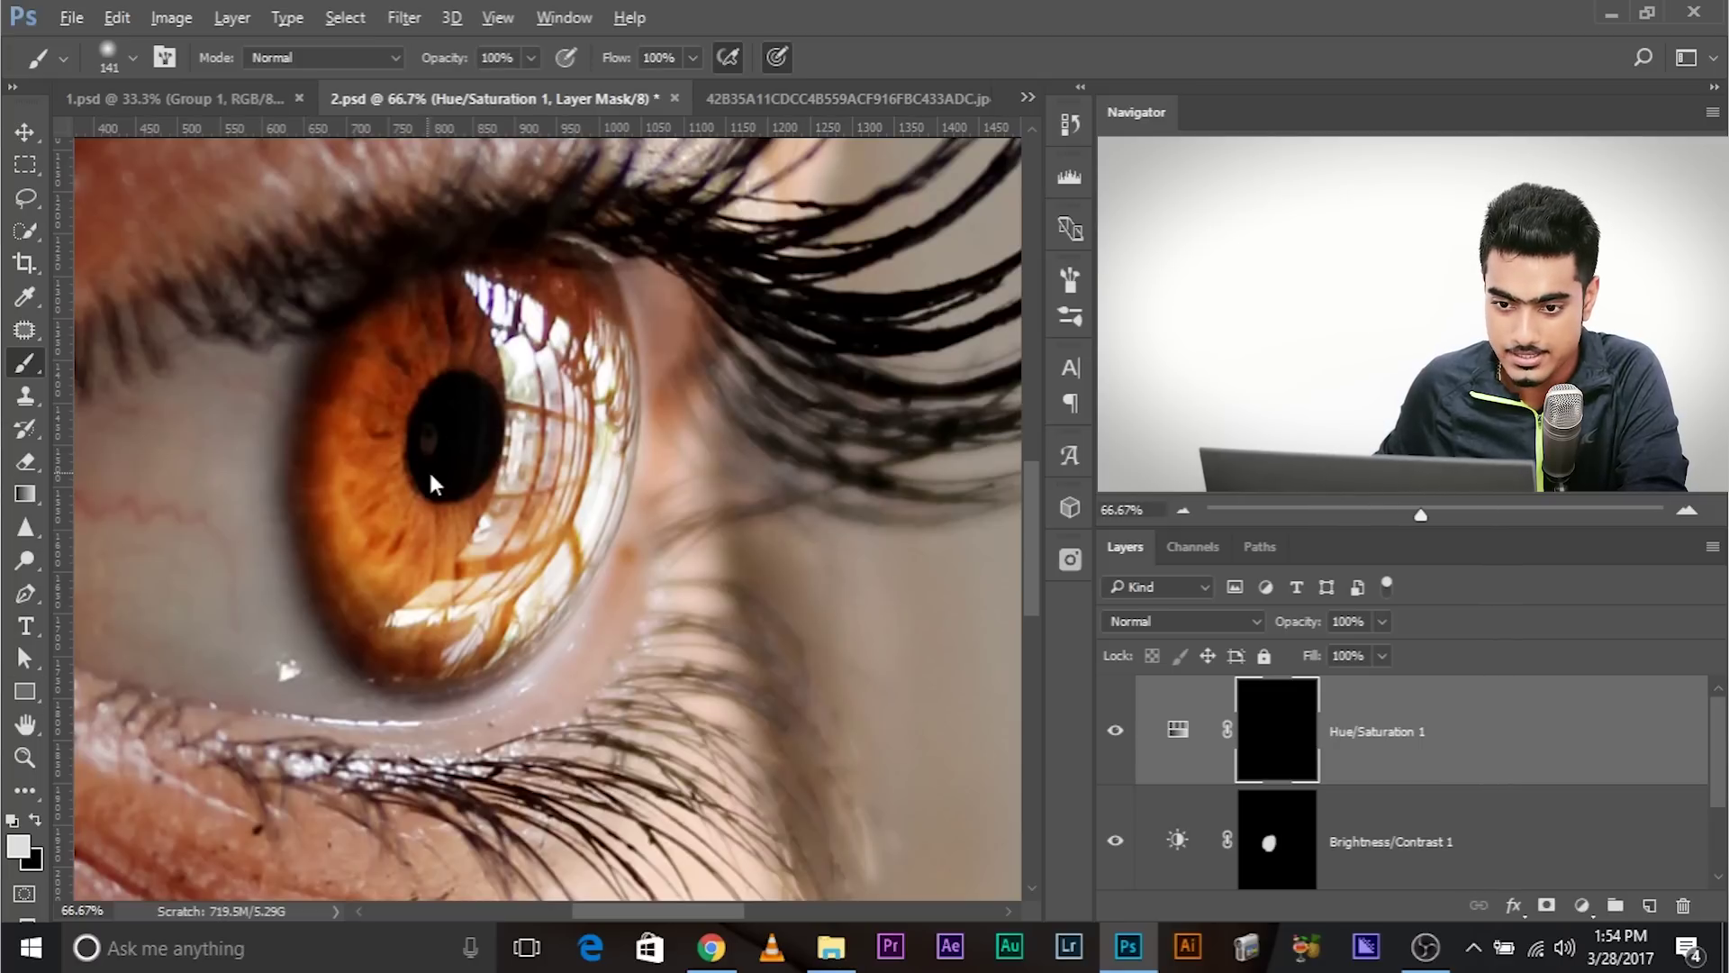
Paint white over the iris on the Hue/Saturation 1 mask, turning the eye golden-yellow.
mouse_move(444, 405)
left_mouse_down()
mouse_move(468, 371)
mouse_move(451, 386)
mouse_move(515, 383)
mouse_move(413, 309)
mouse_move(355, 387)
mouse_move(340, 453)
mouse_move(340, 533)
mouse_move(369, 607)
mouse_move(441, 644)
mouse_move(504, 630)
mouse_move(408, 506)
mouse_move(532, 397)
mouse_move(568, 271)
mouse_move(593, 340)
mouse_move(429, 289)
mouse_move(340, 571)
mouse_move(397, 657)
mouse_move(486, 647)
left_mouse_up()
mouse_move(604, 335)
left_mouse_down()
mouse_move(413, 405)
mouse_move(441, 401)
left_mouse_up()
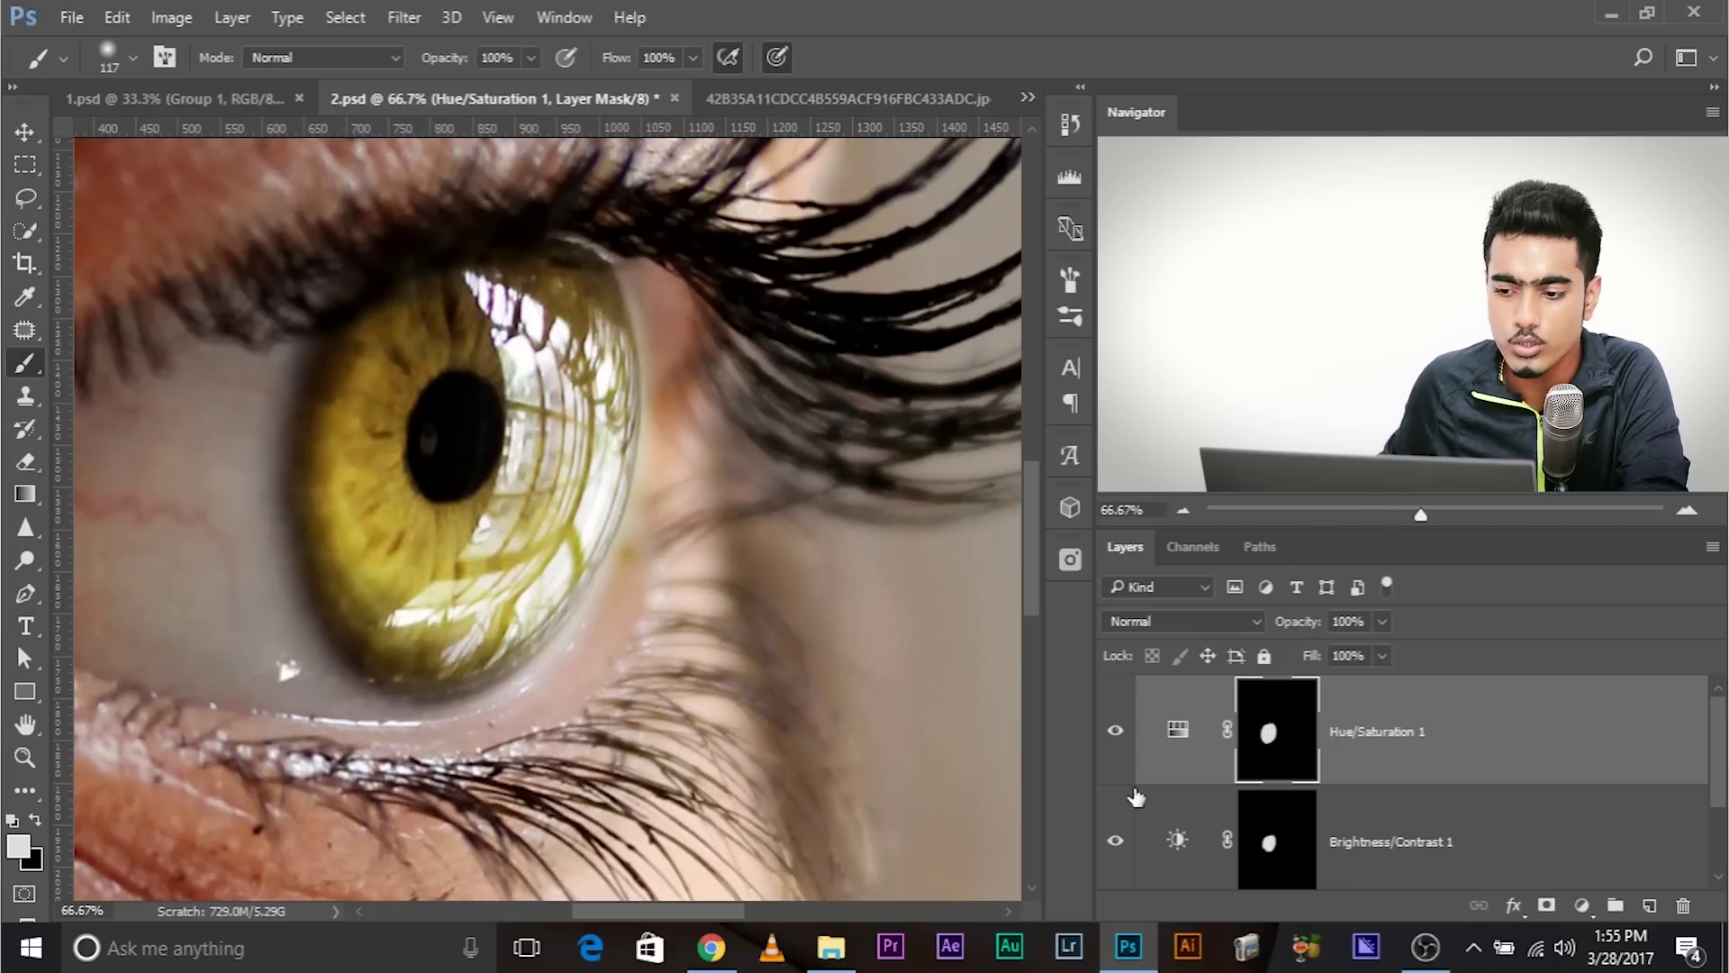
left_click(1179, 734)
scroll(1185, 738, "down", 1)
scroll(1187, 766, "up", 1)
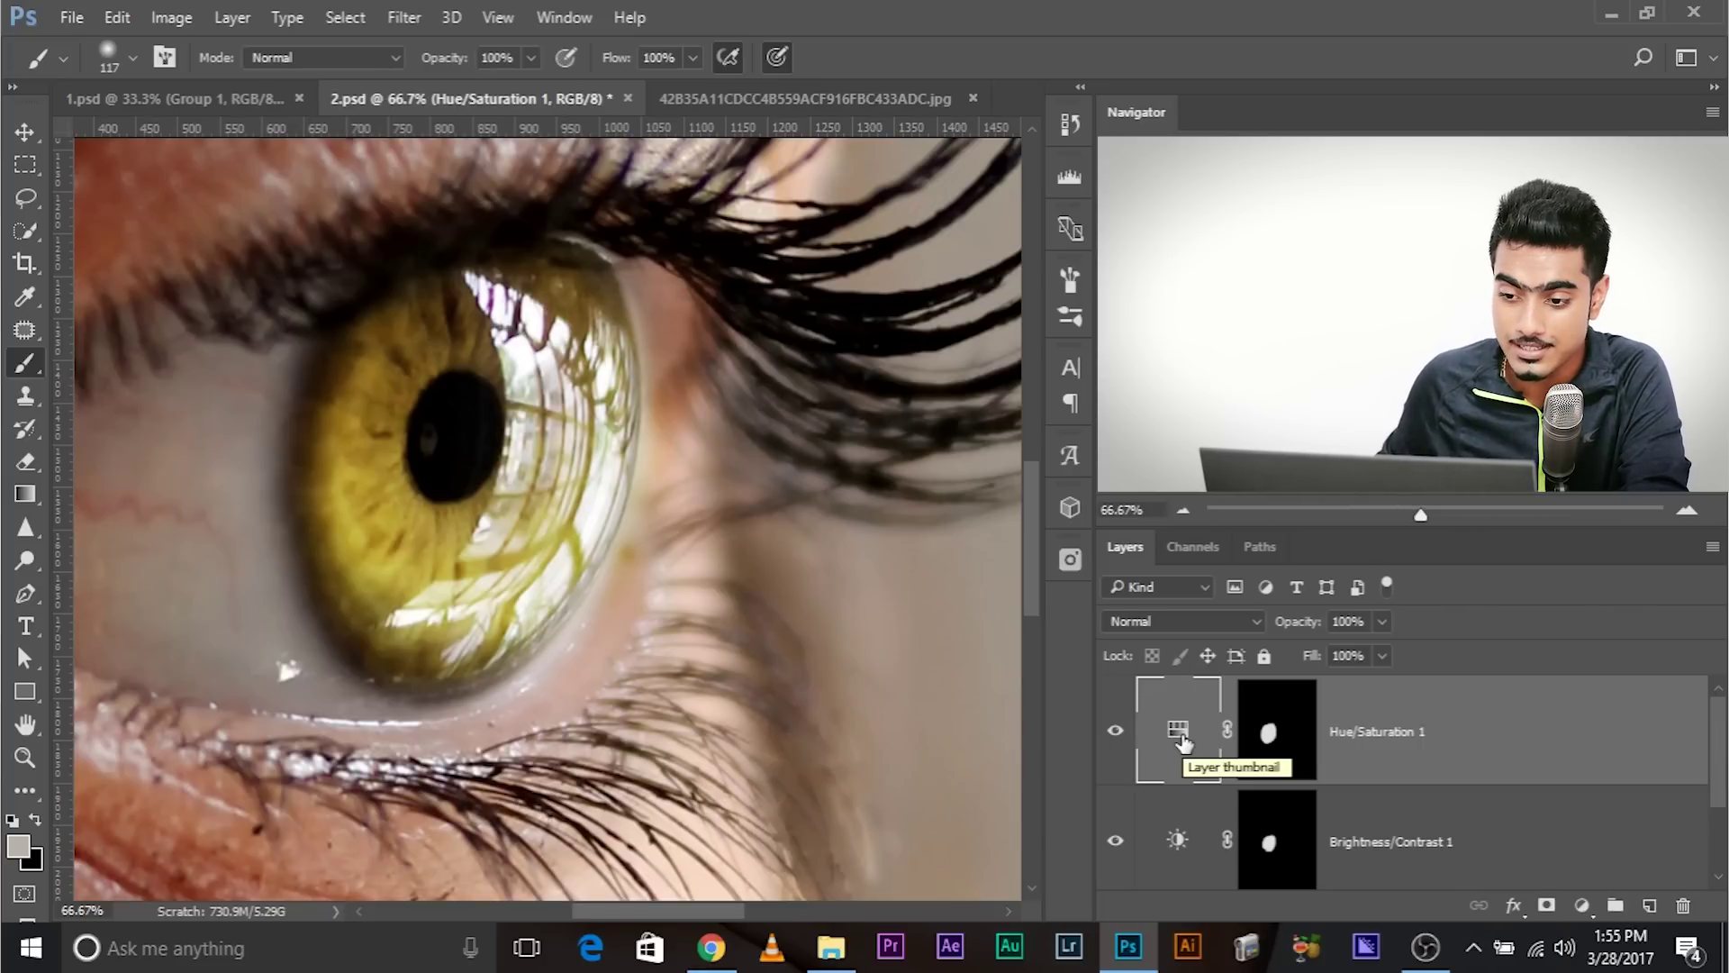
double_click(1180, 734)
Shift Hue/Saturation 1 to Hue +61 with lower saturation to turn the iris green.
left_click_drag(897, 238, 758, 231)
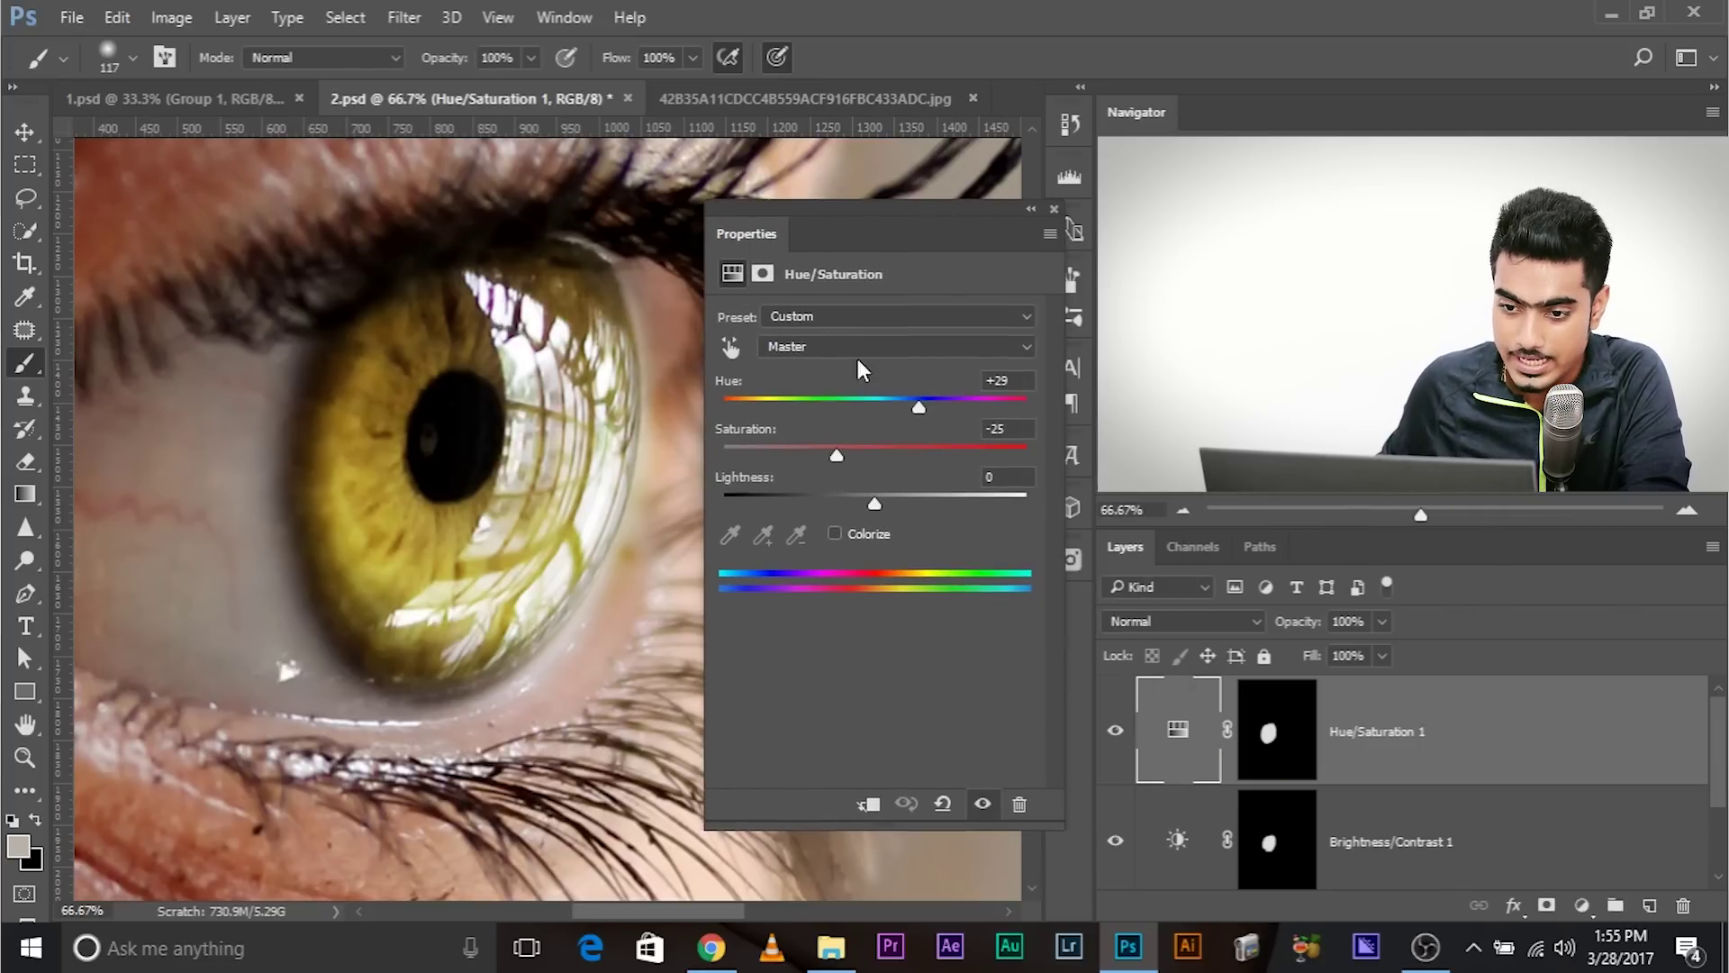
left_click_drag(917, 412, 954, 413)
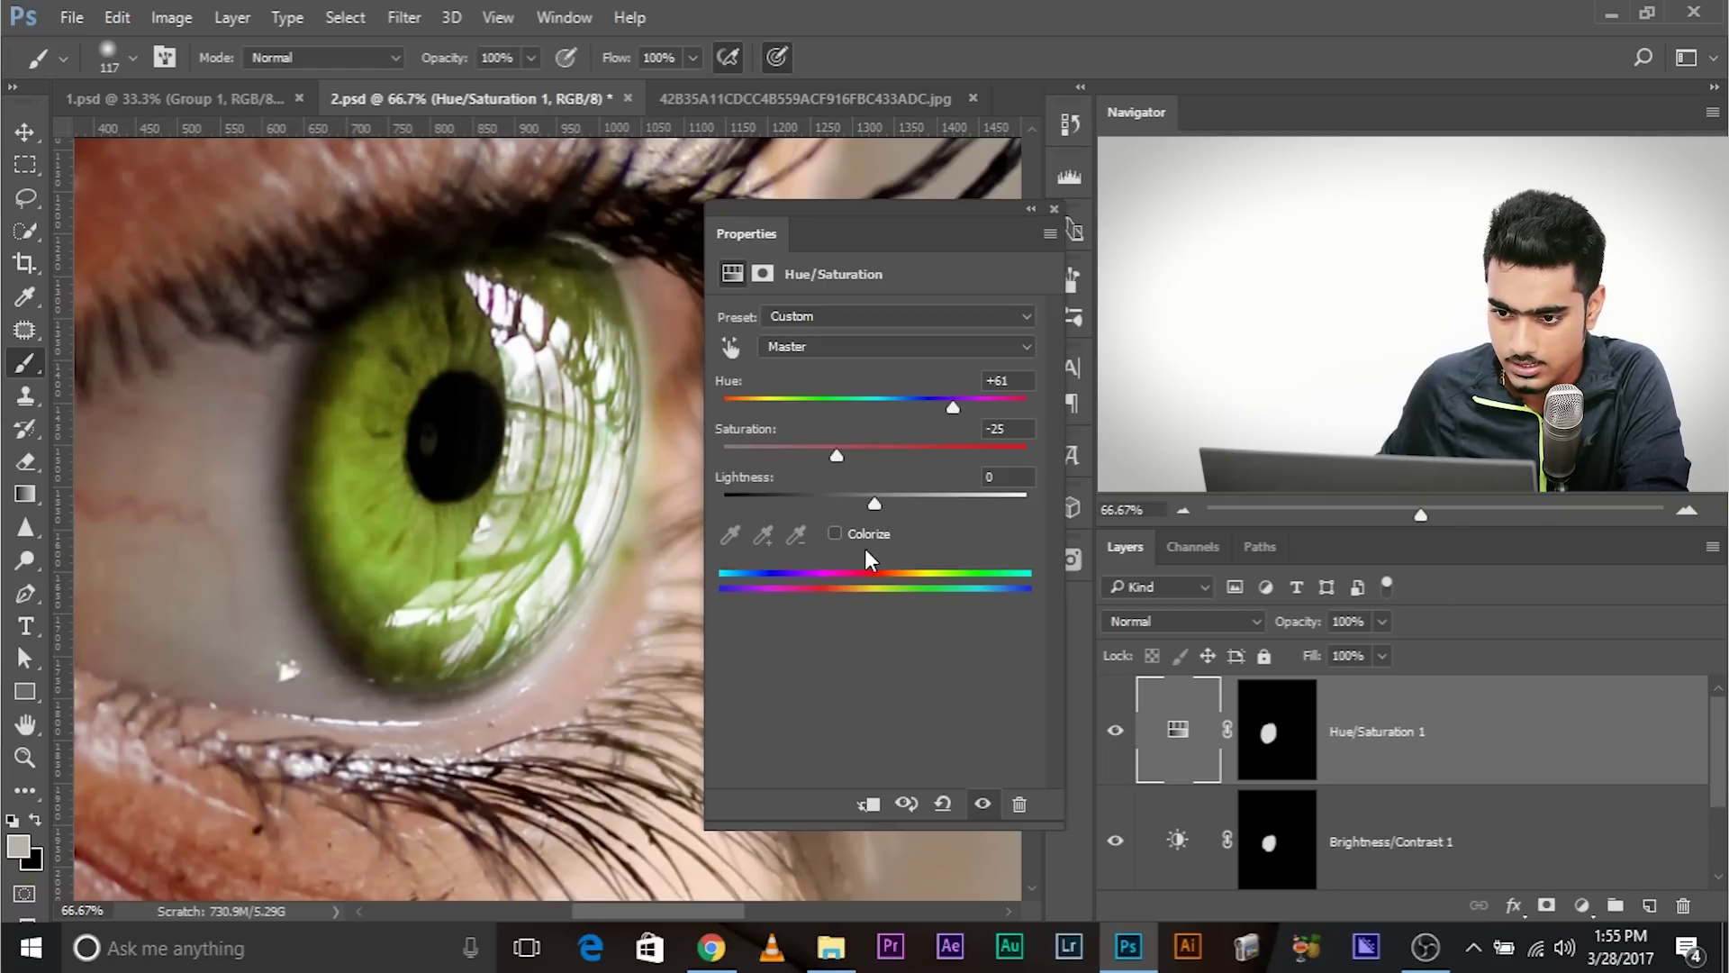
left_click_drag(845, 457, 808, 457)
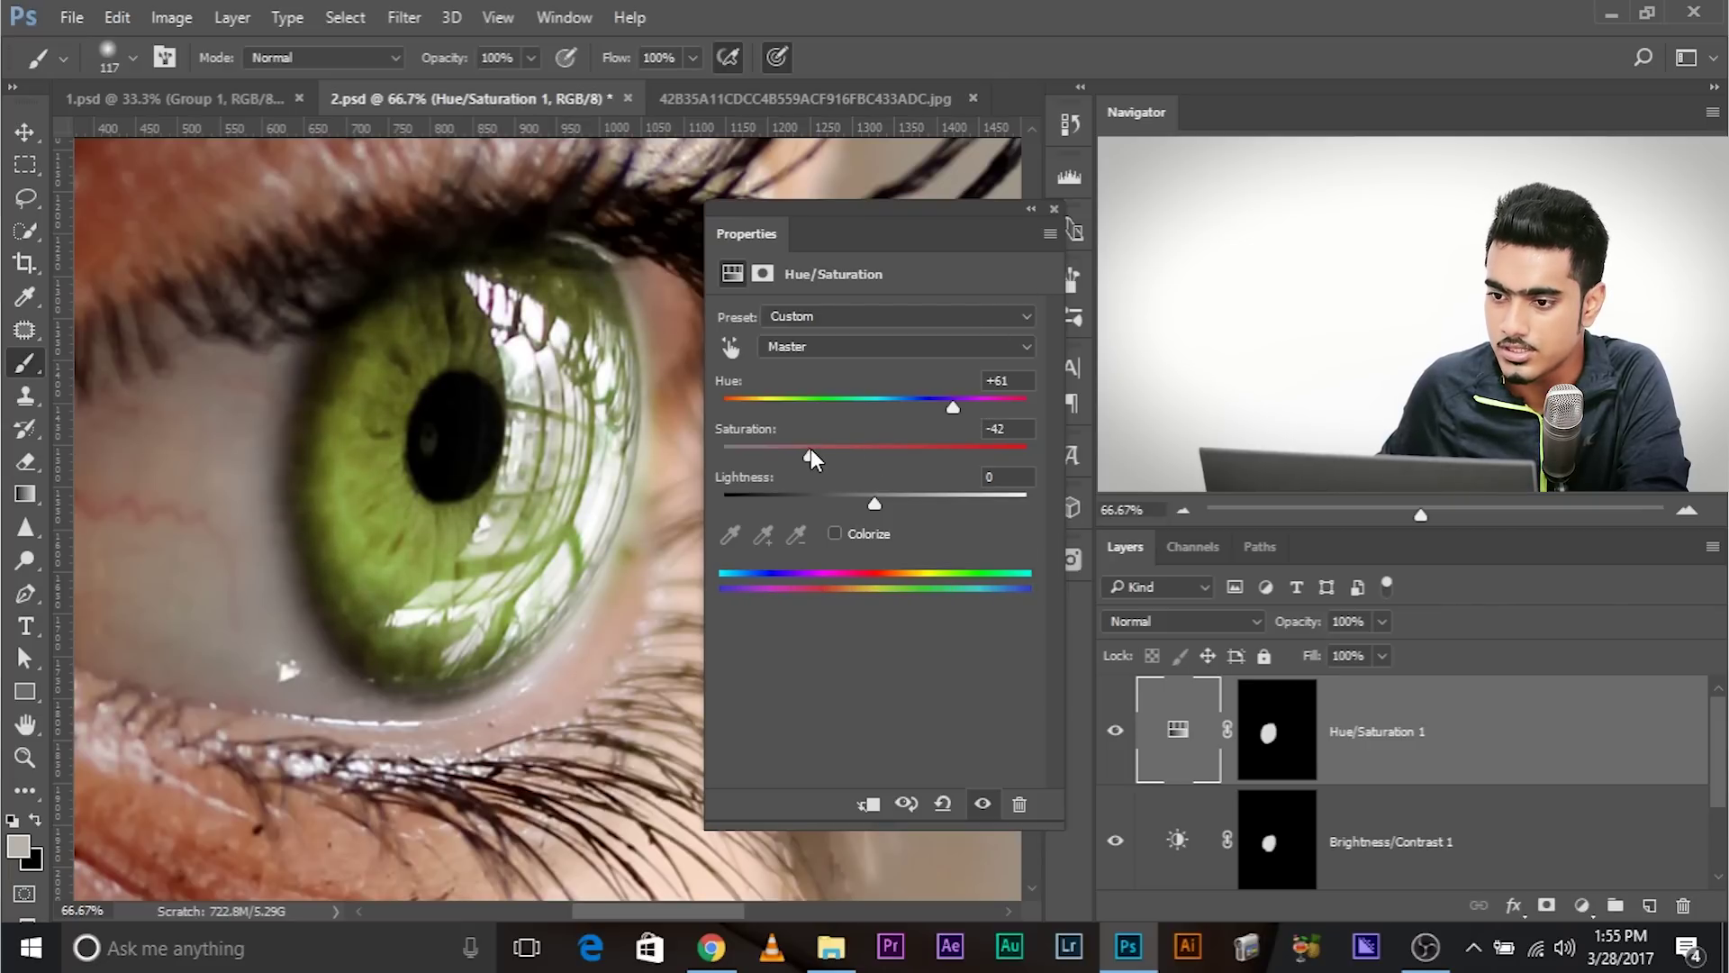
Lower Brightness/Contrast 1 to Brightness 76 and set Hue/Saturation 1 saturation to -32.
left_click(1061, 233)
double_click(1202, 836)
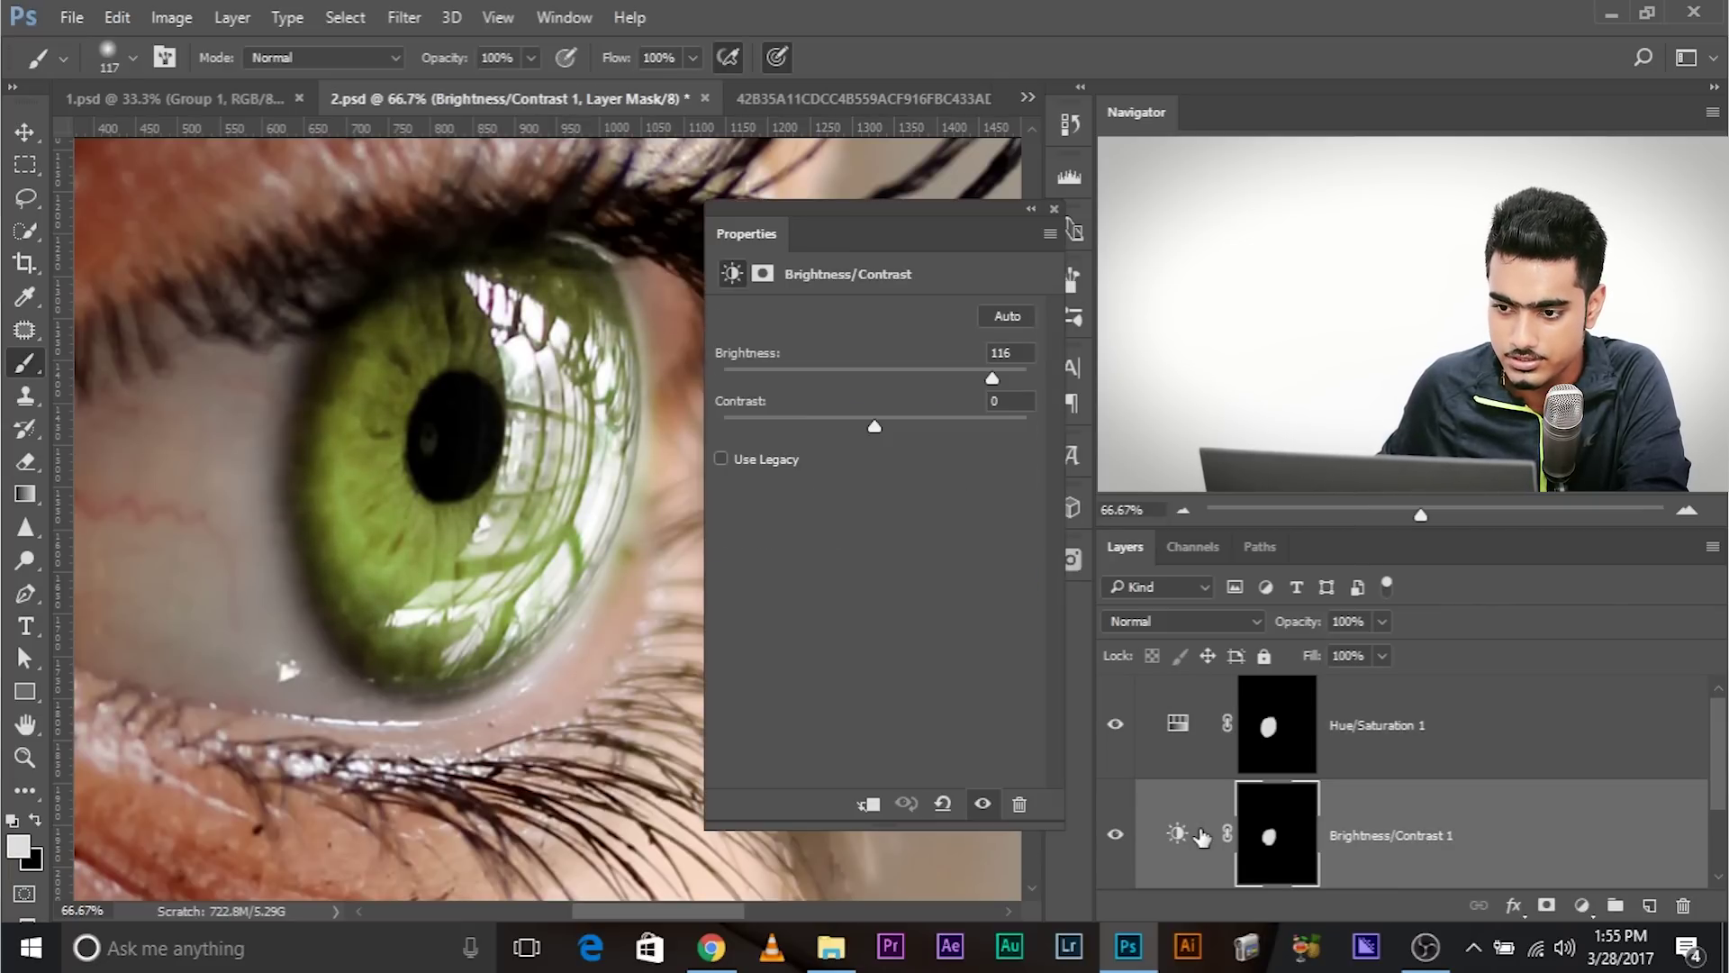
left_click_drag(994, 378, 952, 371)
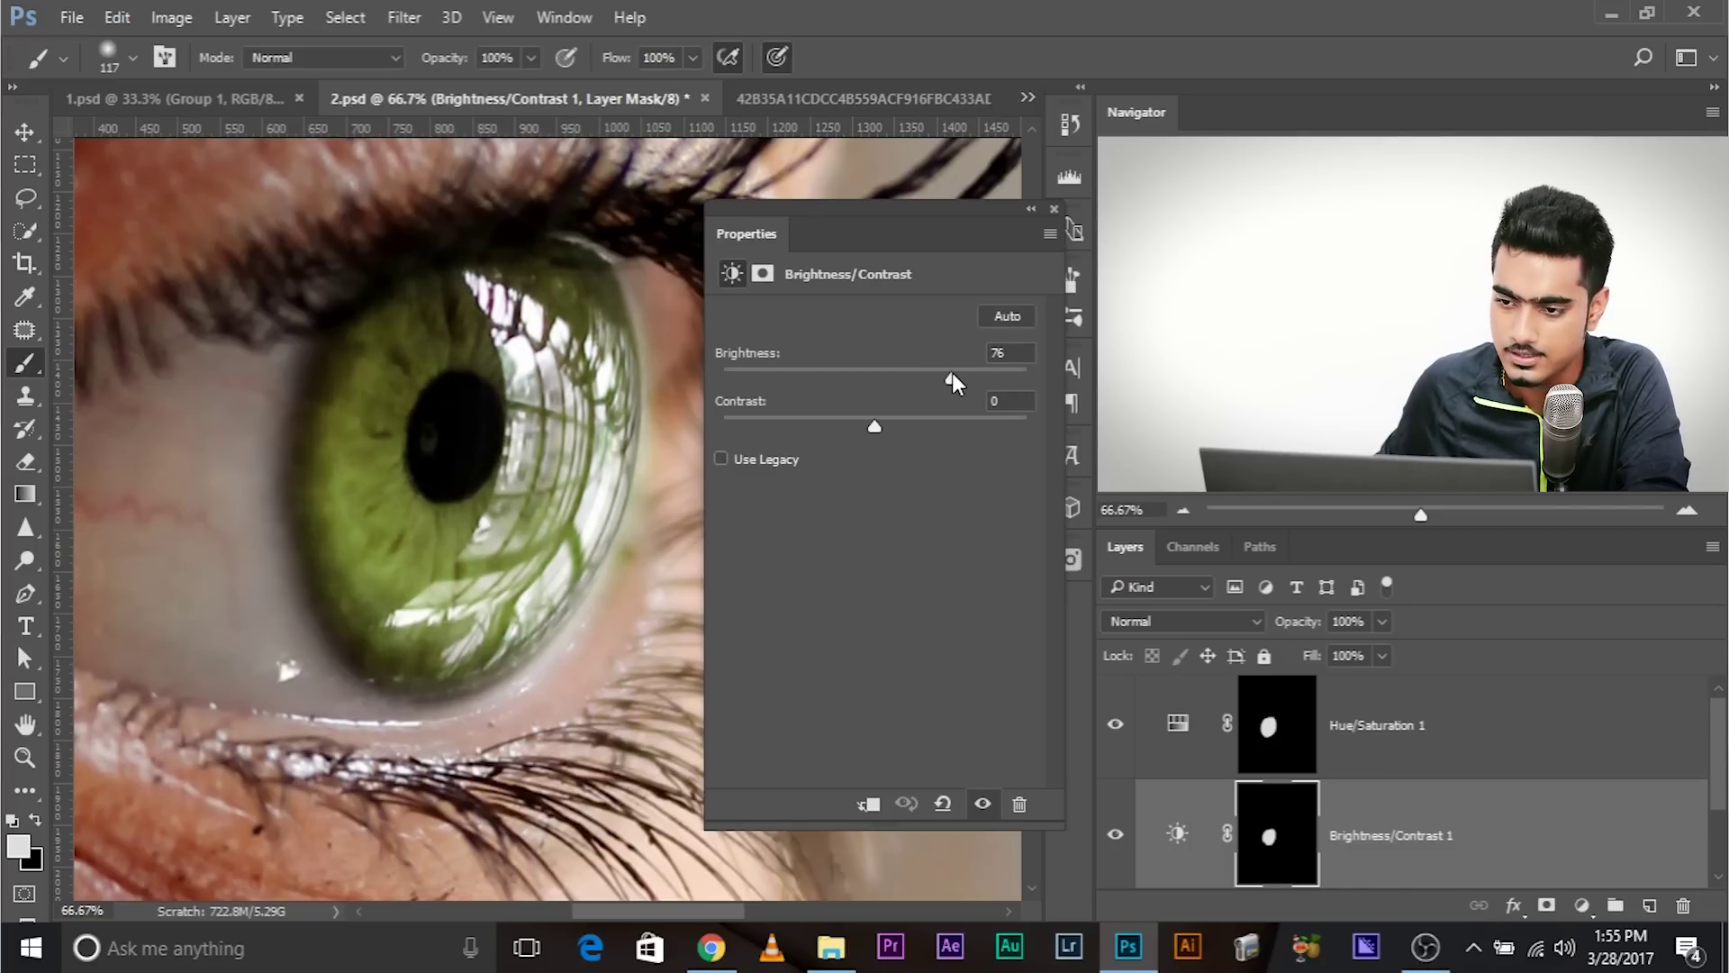
left_click(1053, 210)
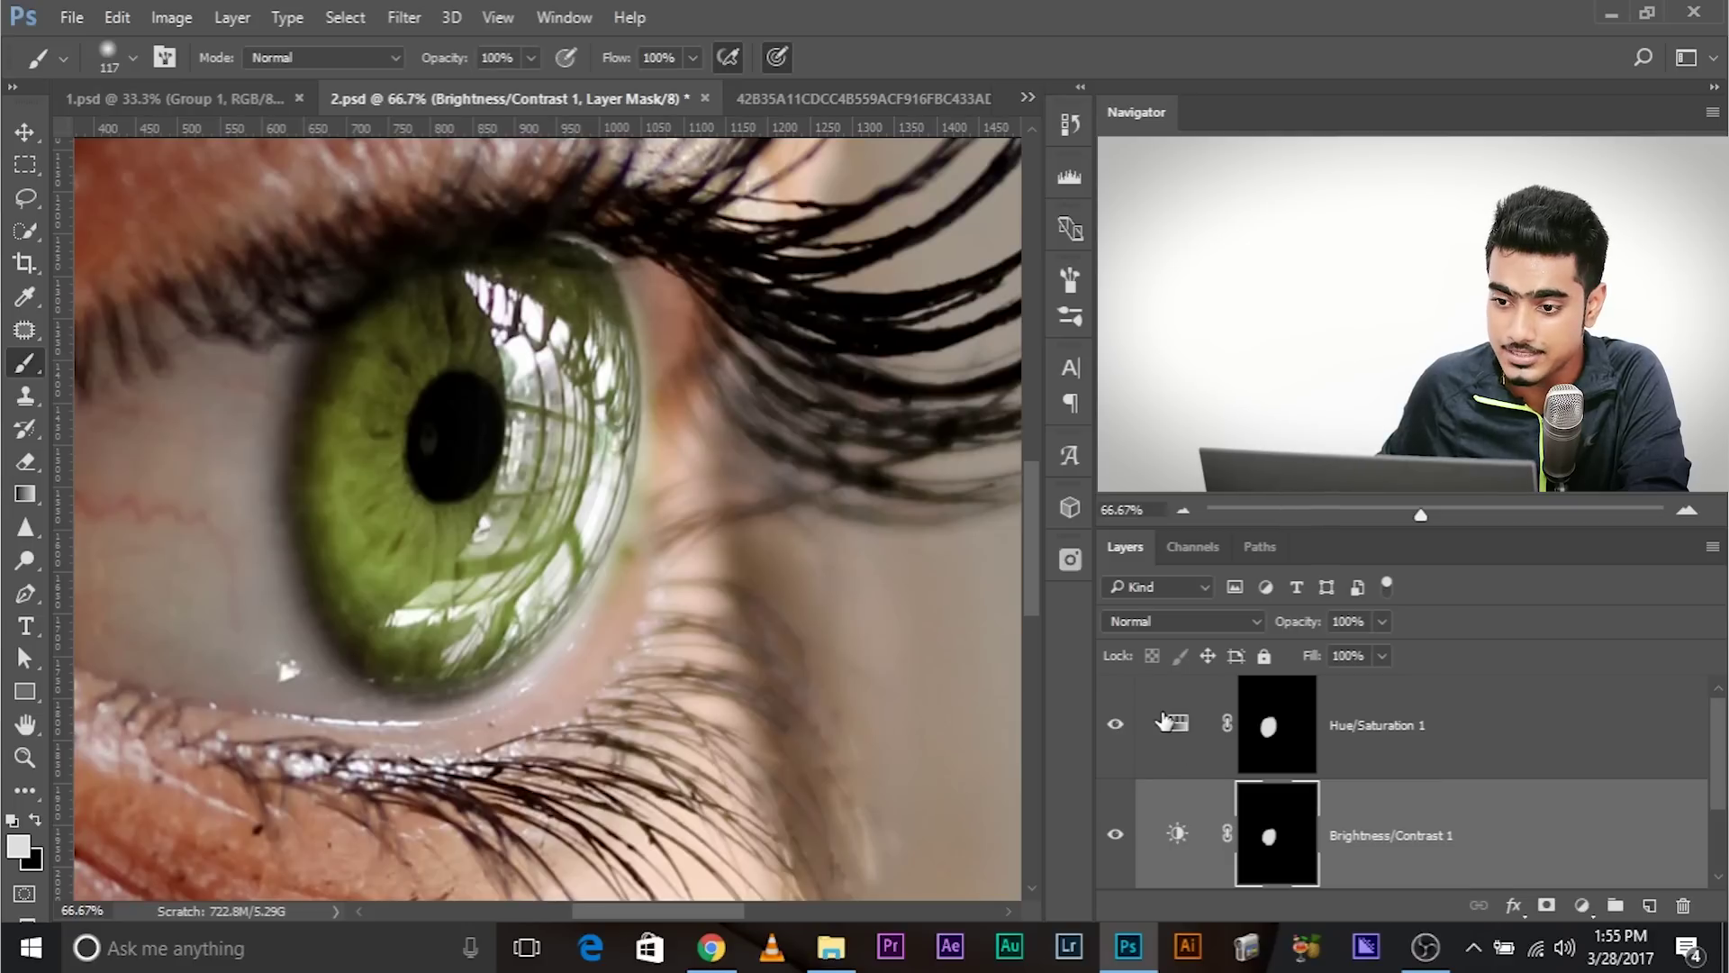
double_click(1171, 724)
mouse_move(815, 454)
left_mouse_down()
mouse_move(844, 451)
mouse_move(825, 451)
left_mouse_up()
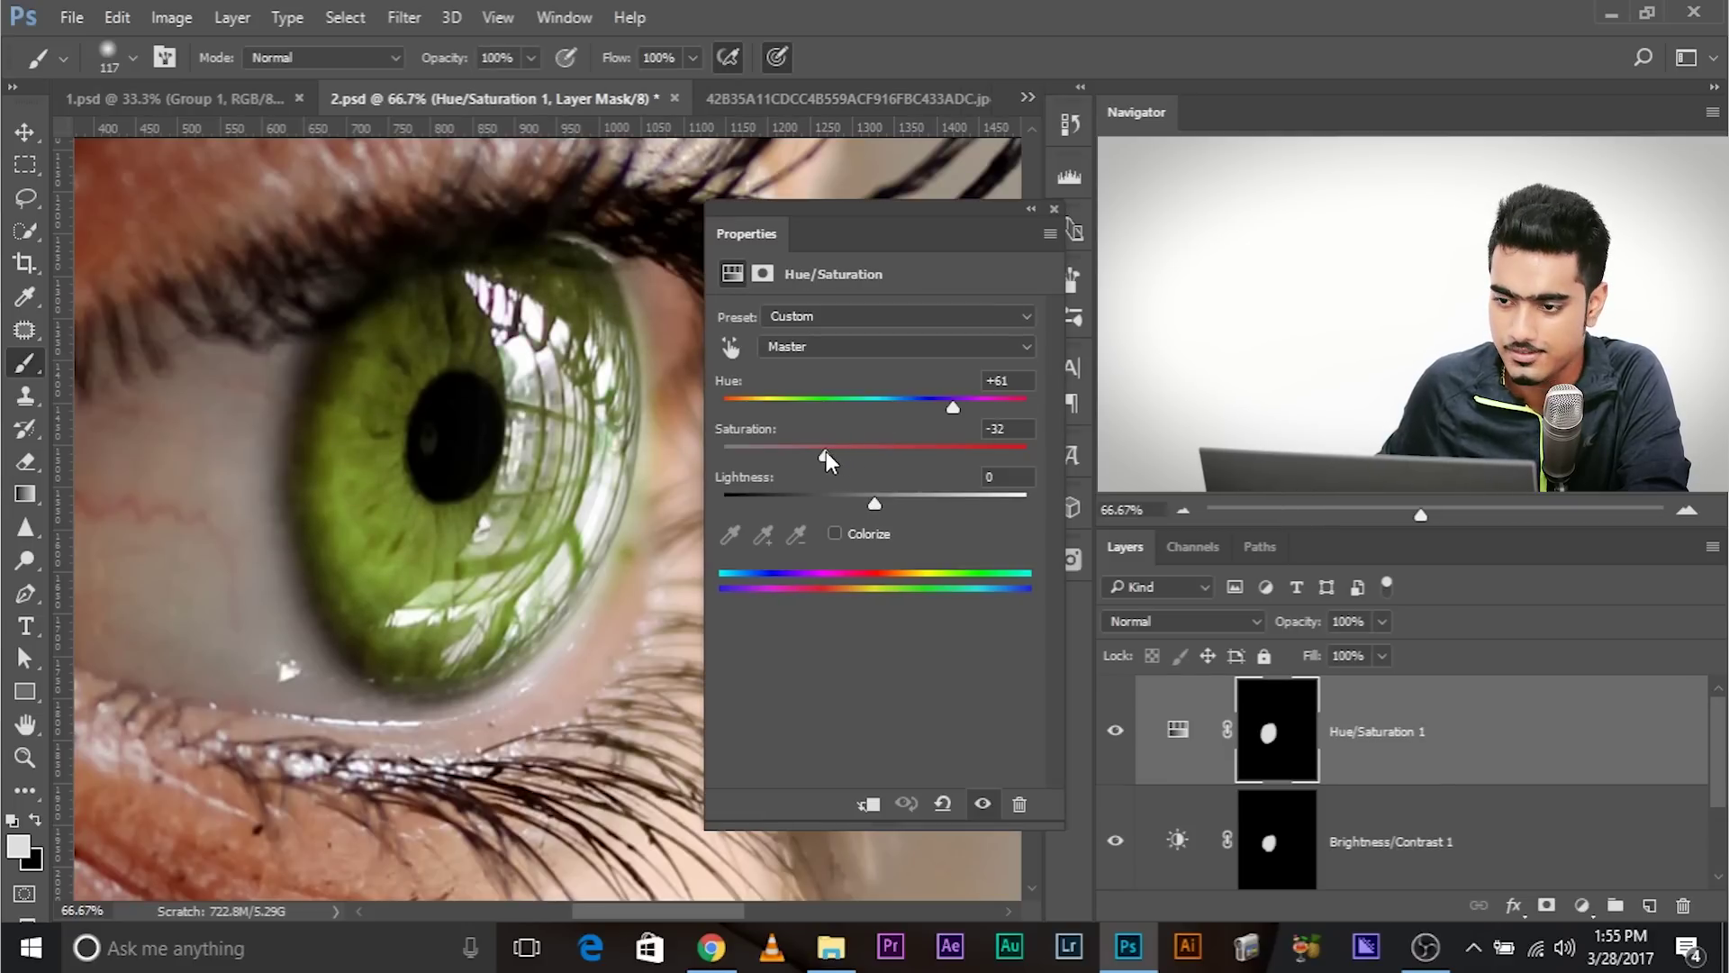
left_click(1055, 210)
Zoom out and group both adjustment layers into Group 1 with Ctrl+G.
key("ctrl+minus")
key("ctrl+minus")
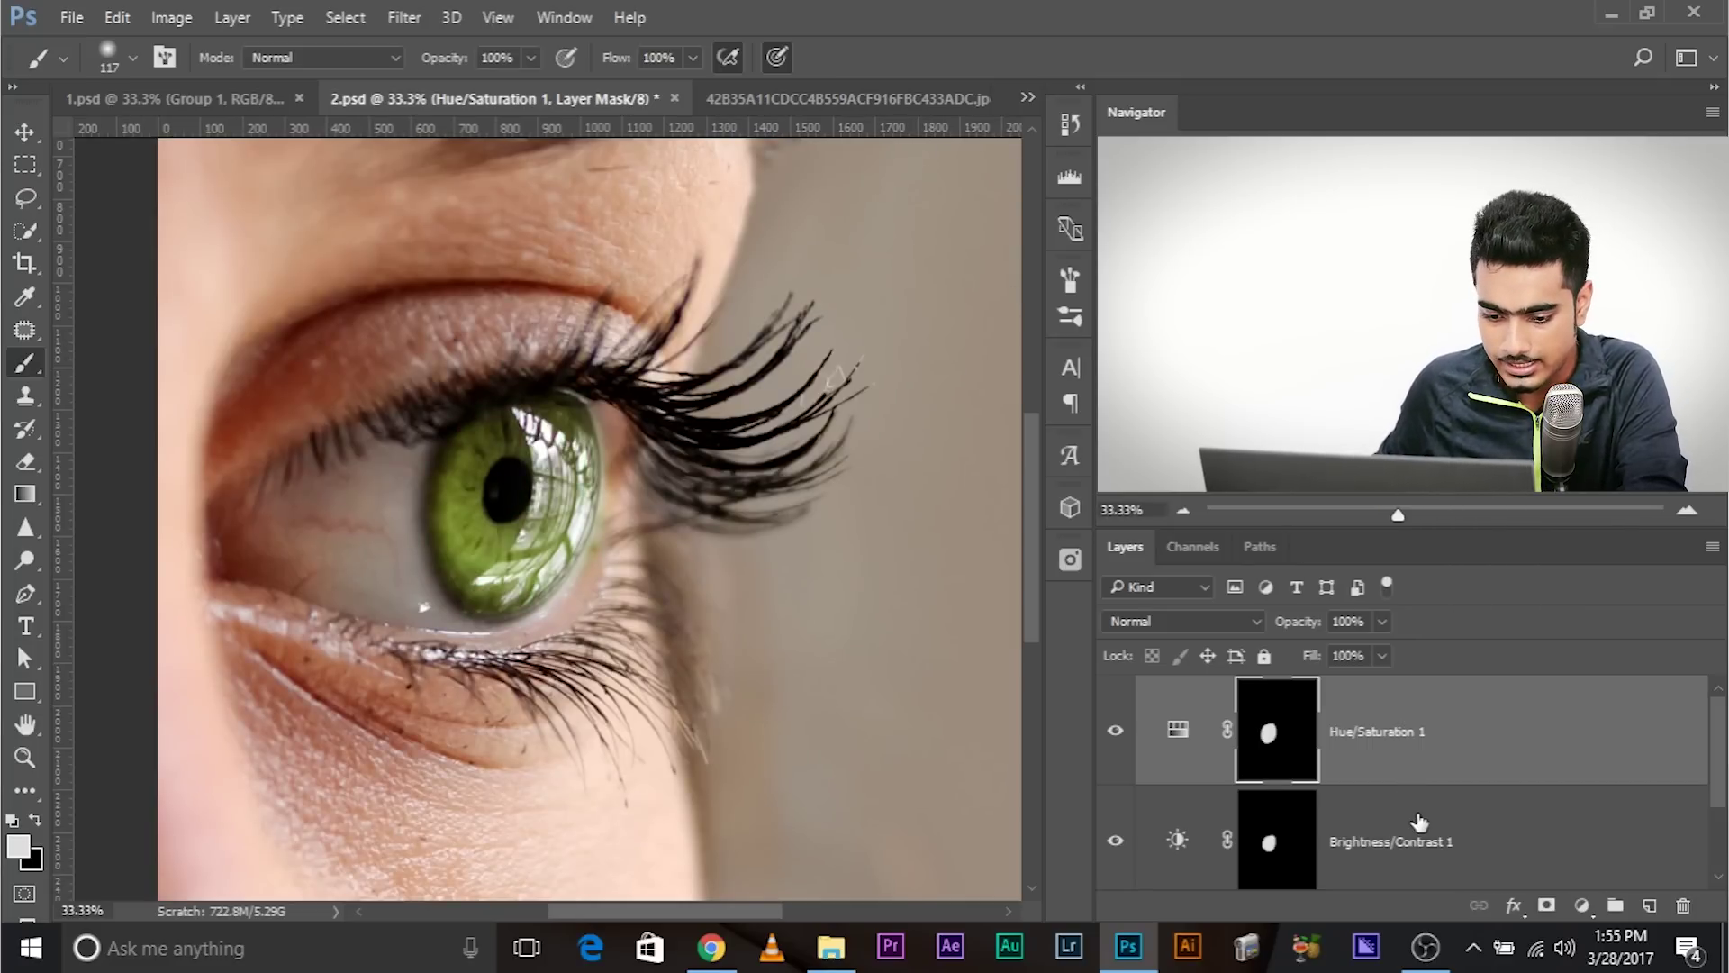
left_click(1398, 820)
key("ctrl+g")
Toggle Group 1's visibility to compare, expand it, and zoom back in on the eye.
left_click(1111, 693)
left_click(1113, 692)
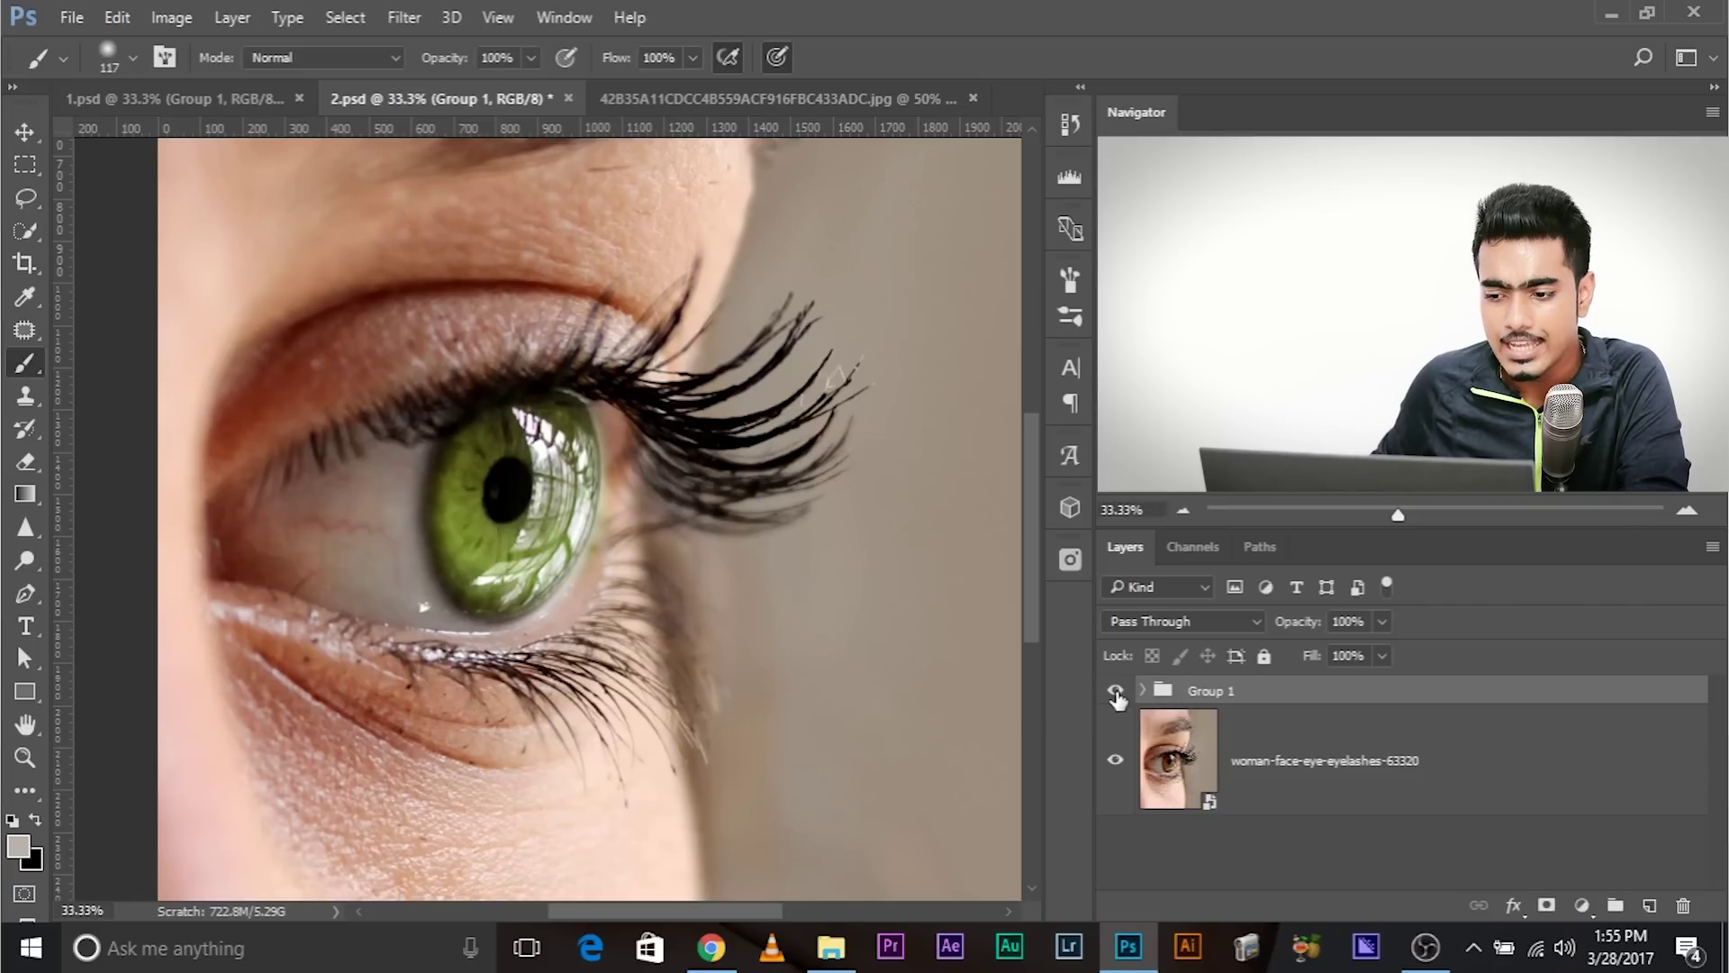
left_click(1142, 692)
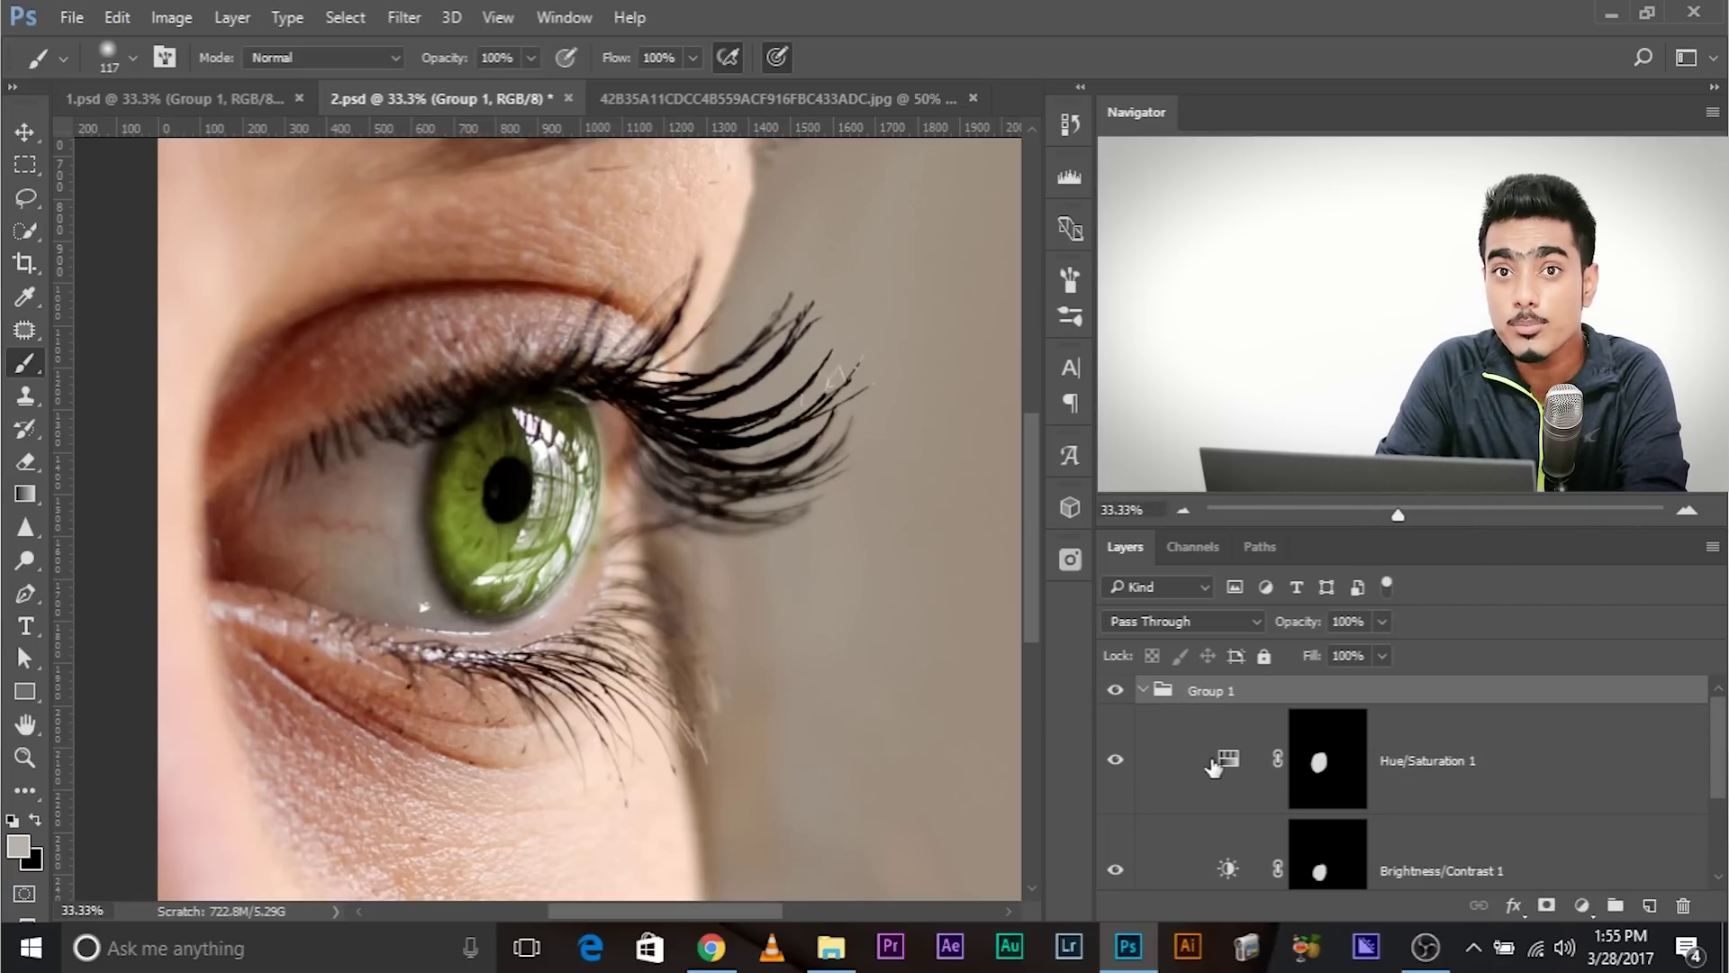
key("ctrl+plus")
key("ctrl+plus")
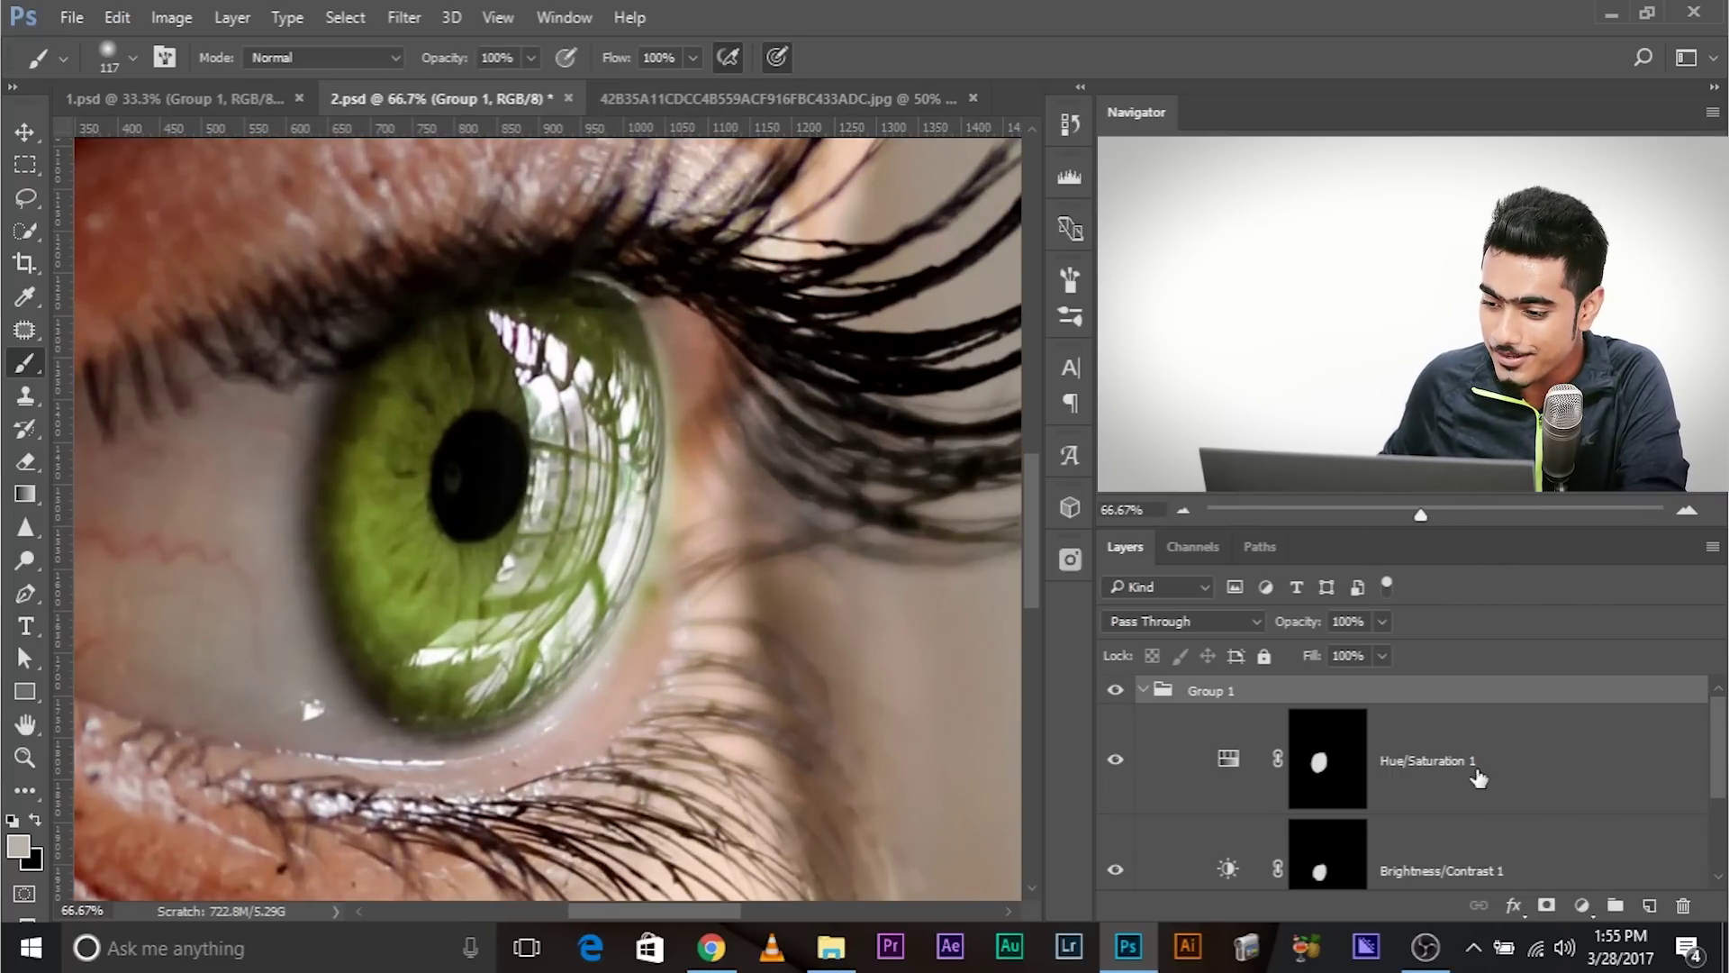
Add Hue/Saturation 2 at Hue -180 and invert its mask to black.
left_click(1486, 766)
left_click(1582, 906)
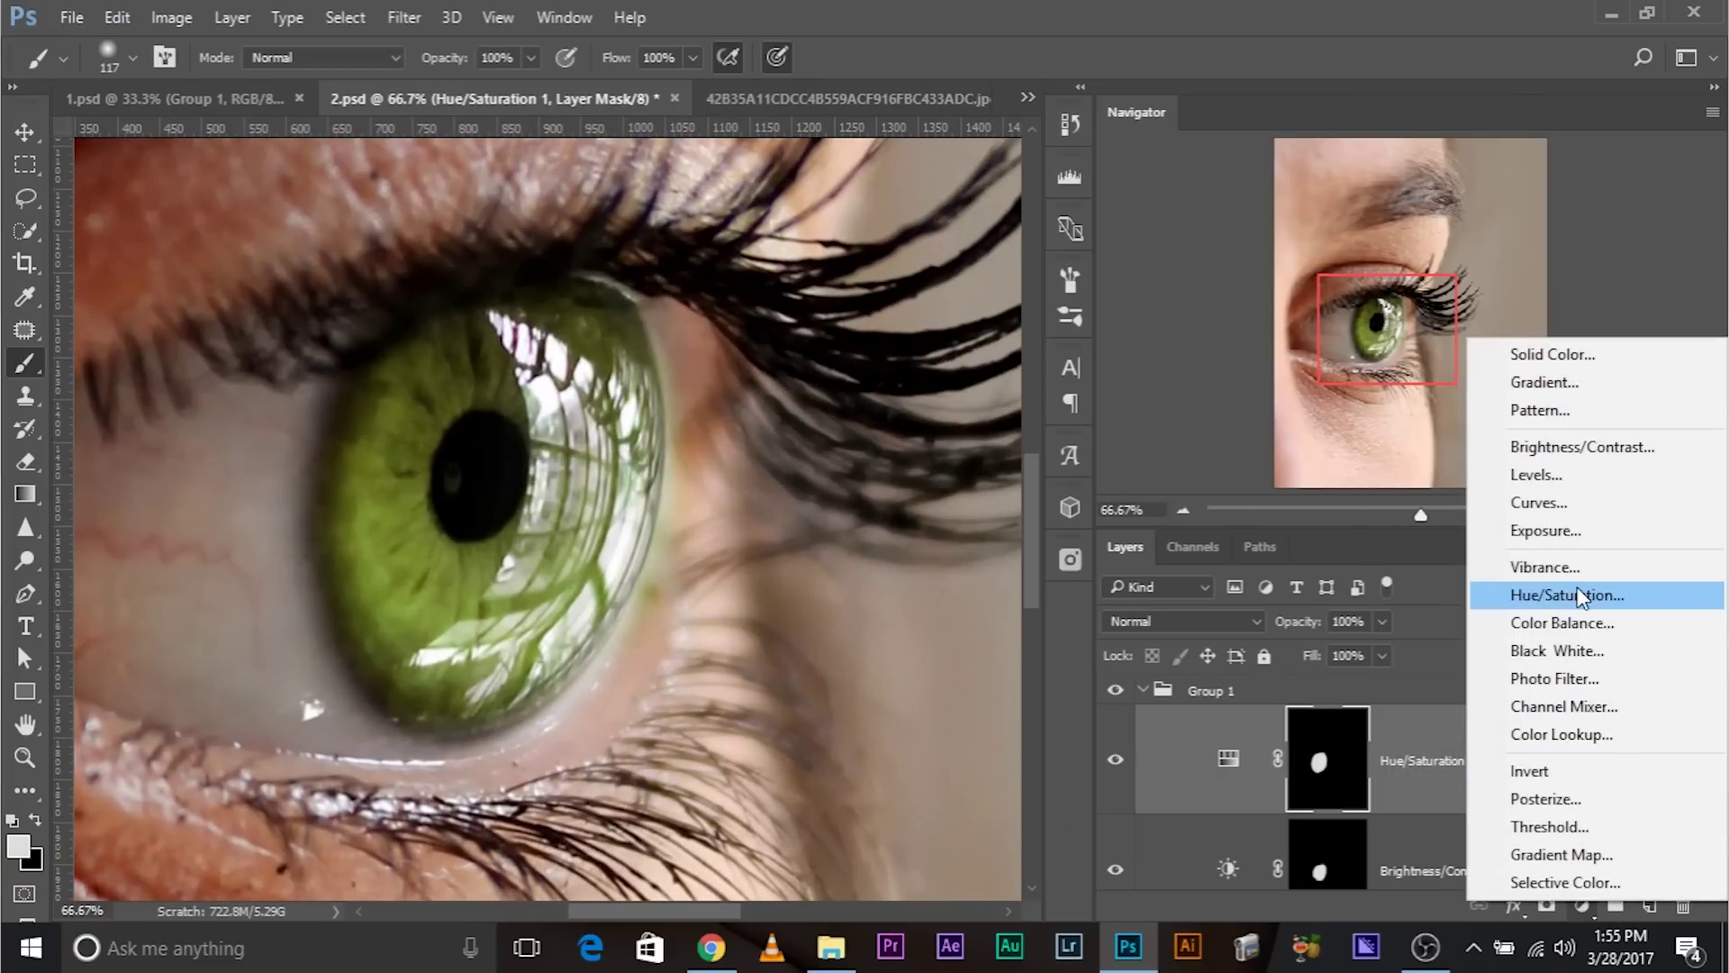
left_click(1564, 586)
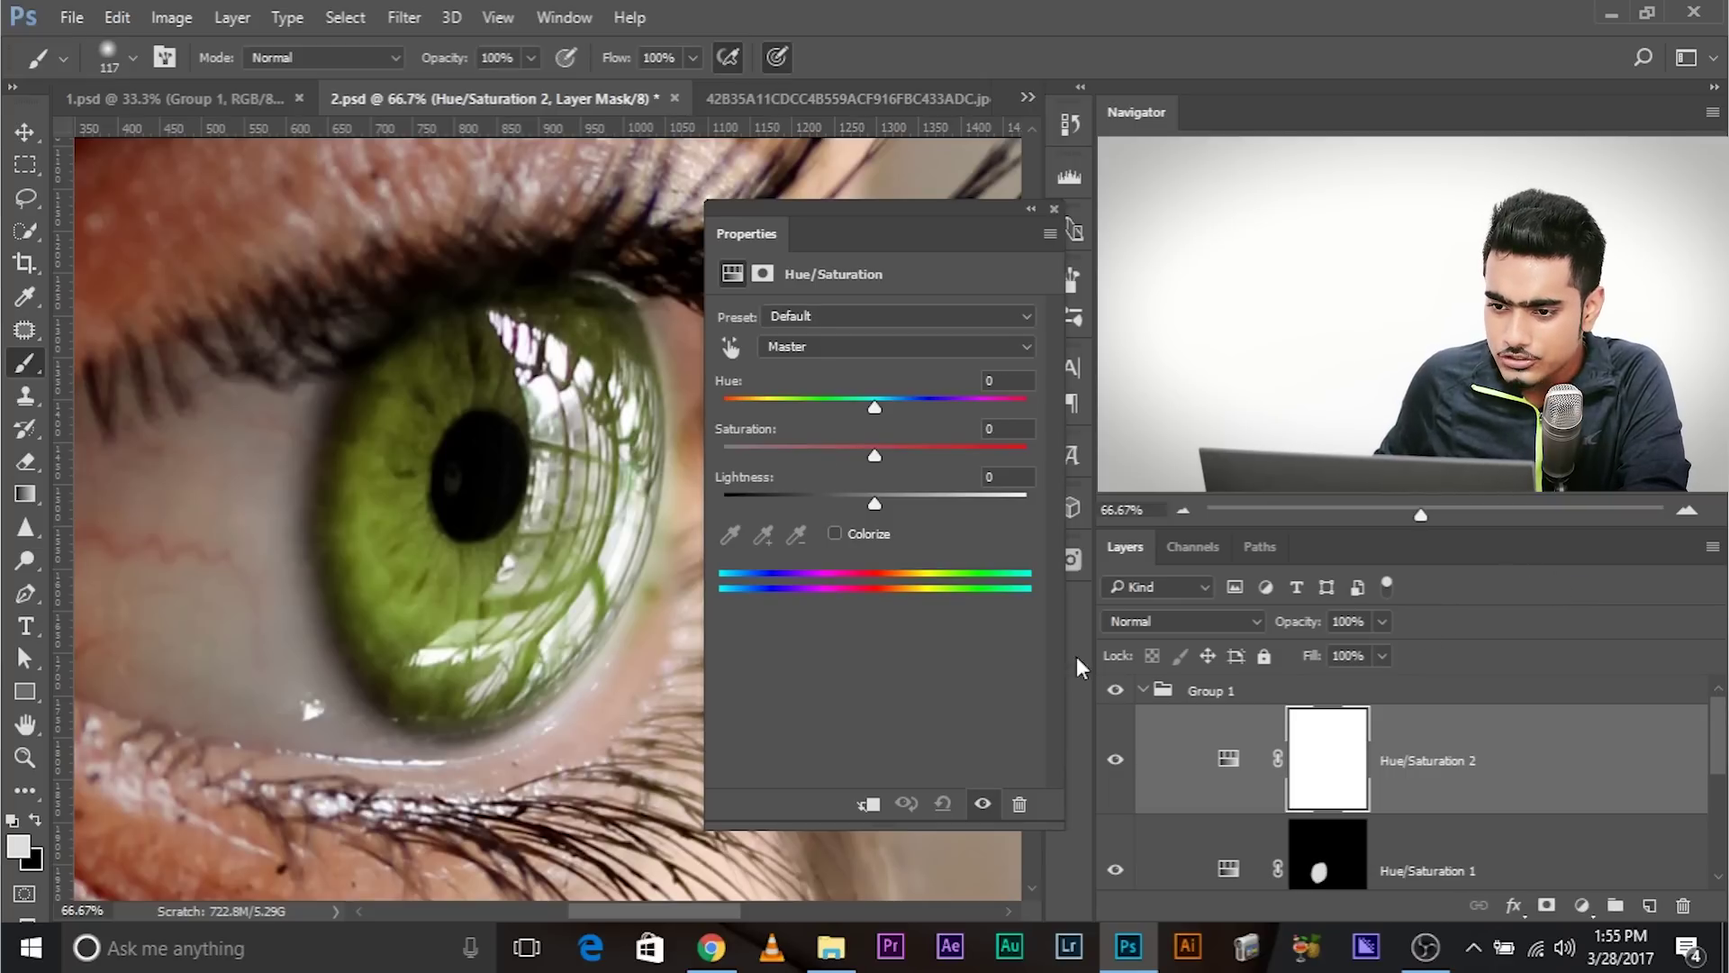
left_click_drag(879, 411, 722, 409)
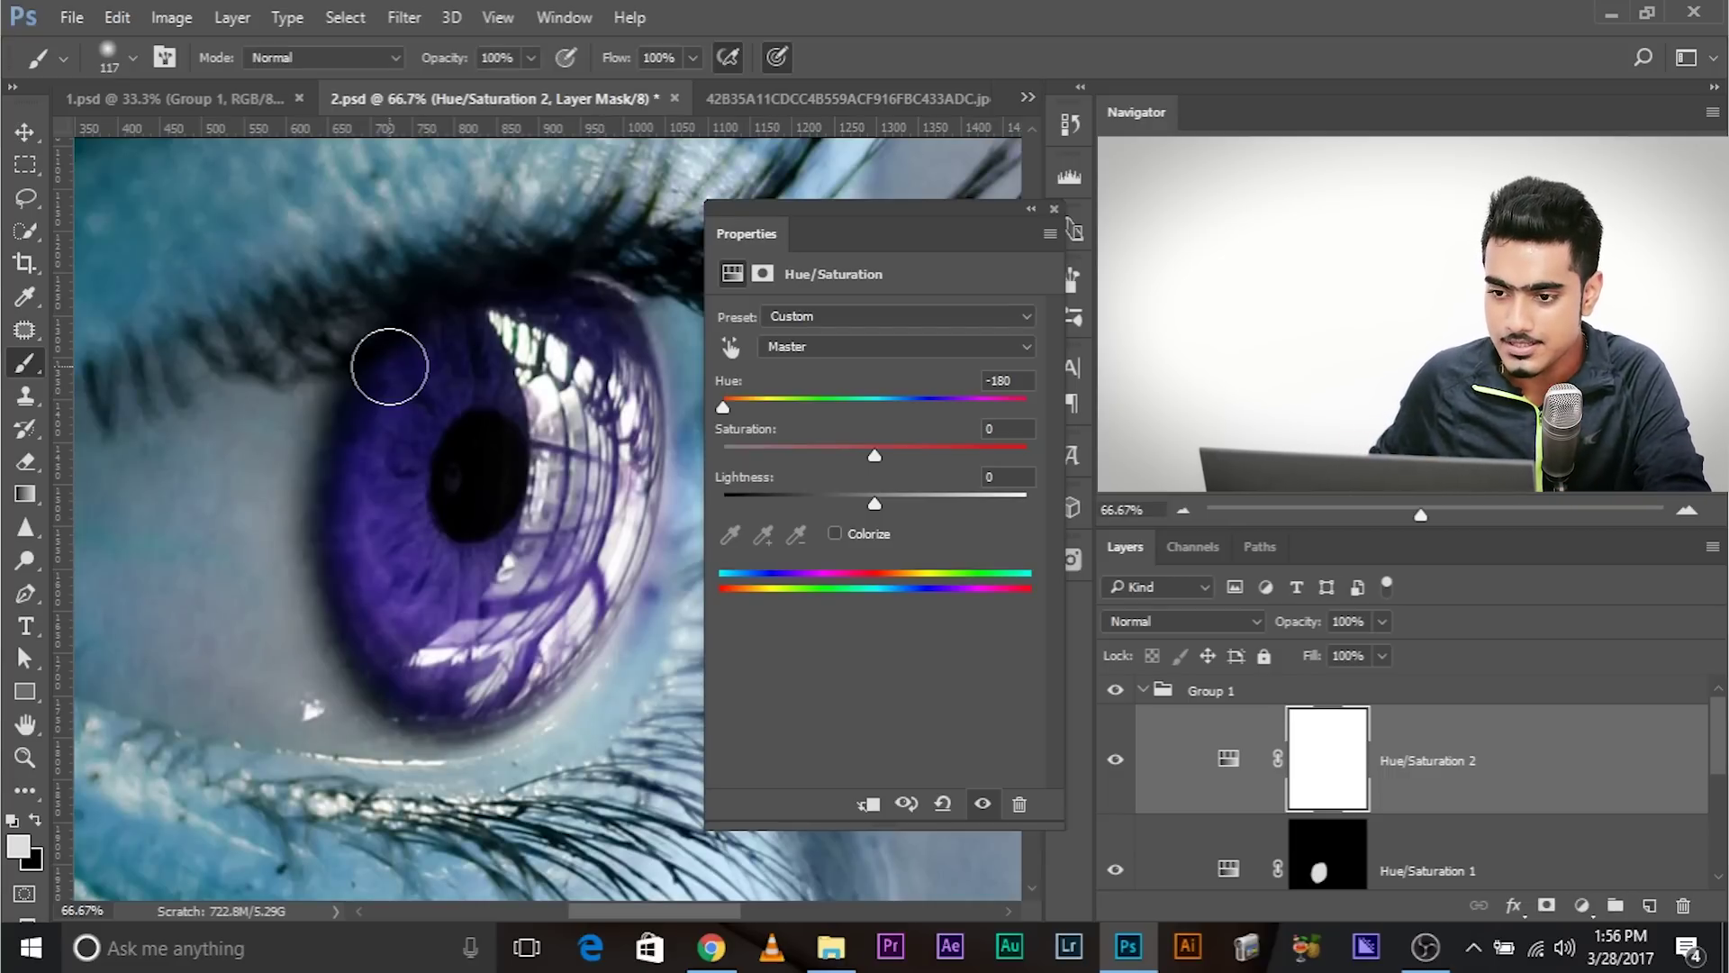
left_click(1054, 208)
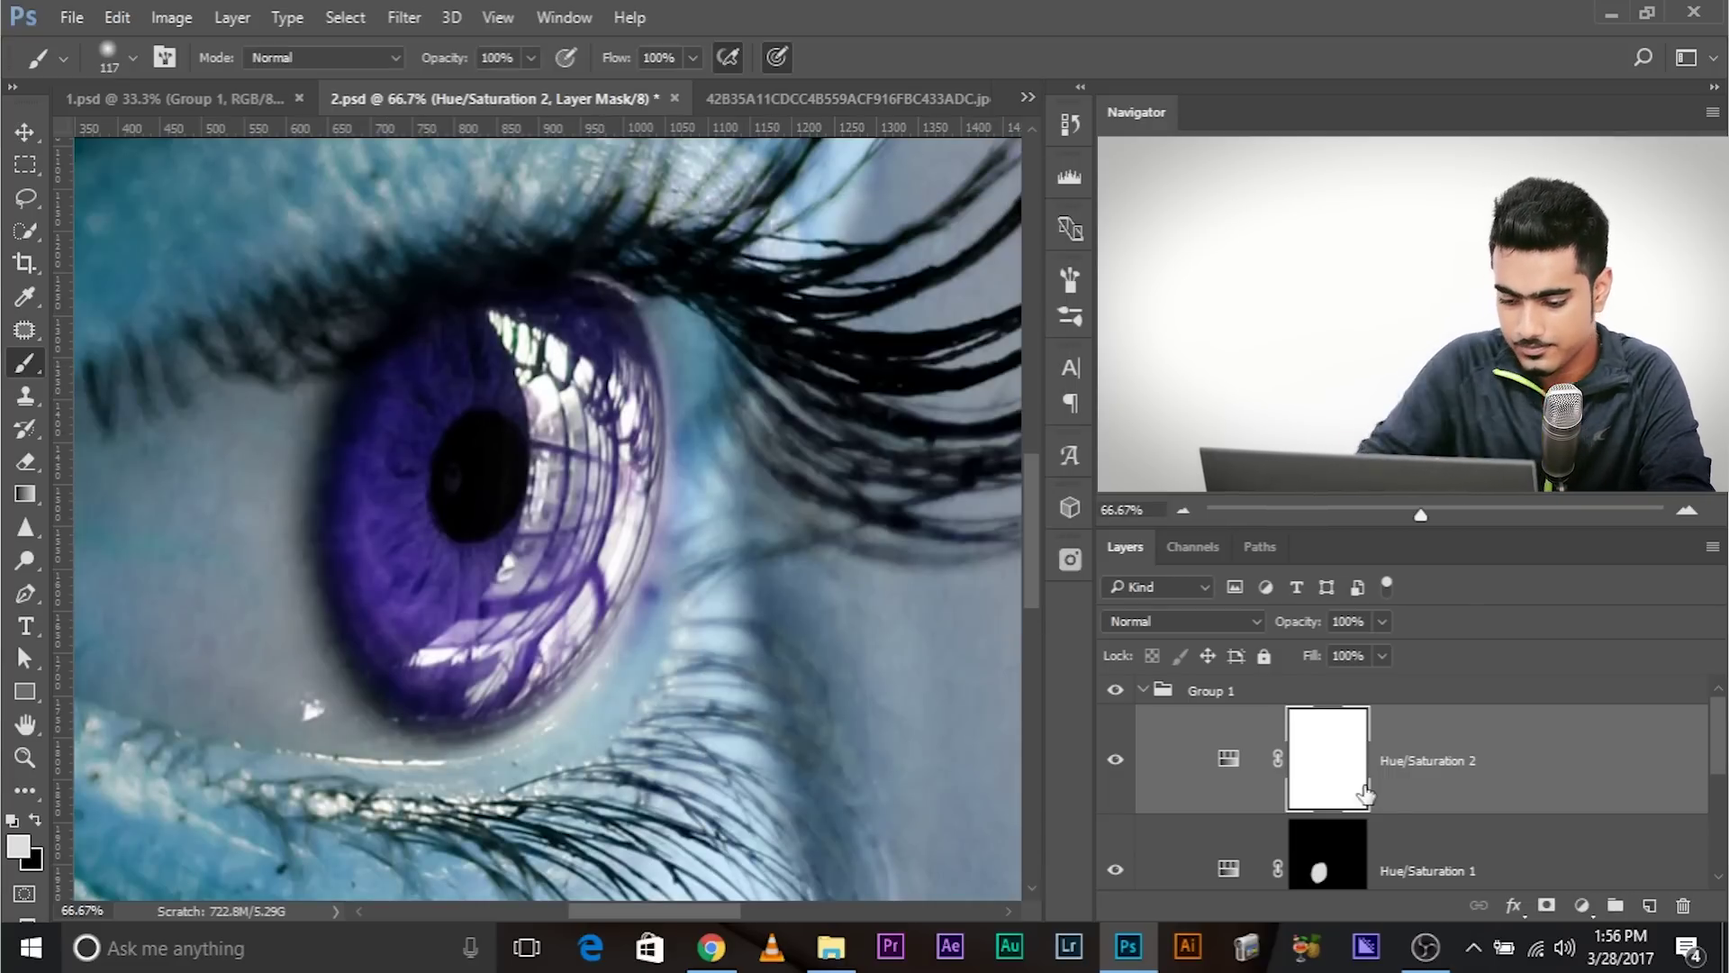
key("ctrl+i")
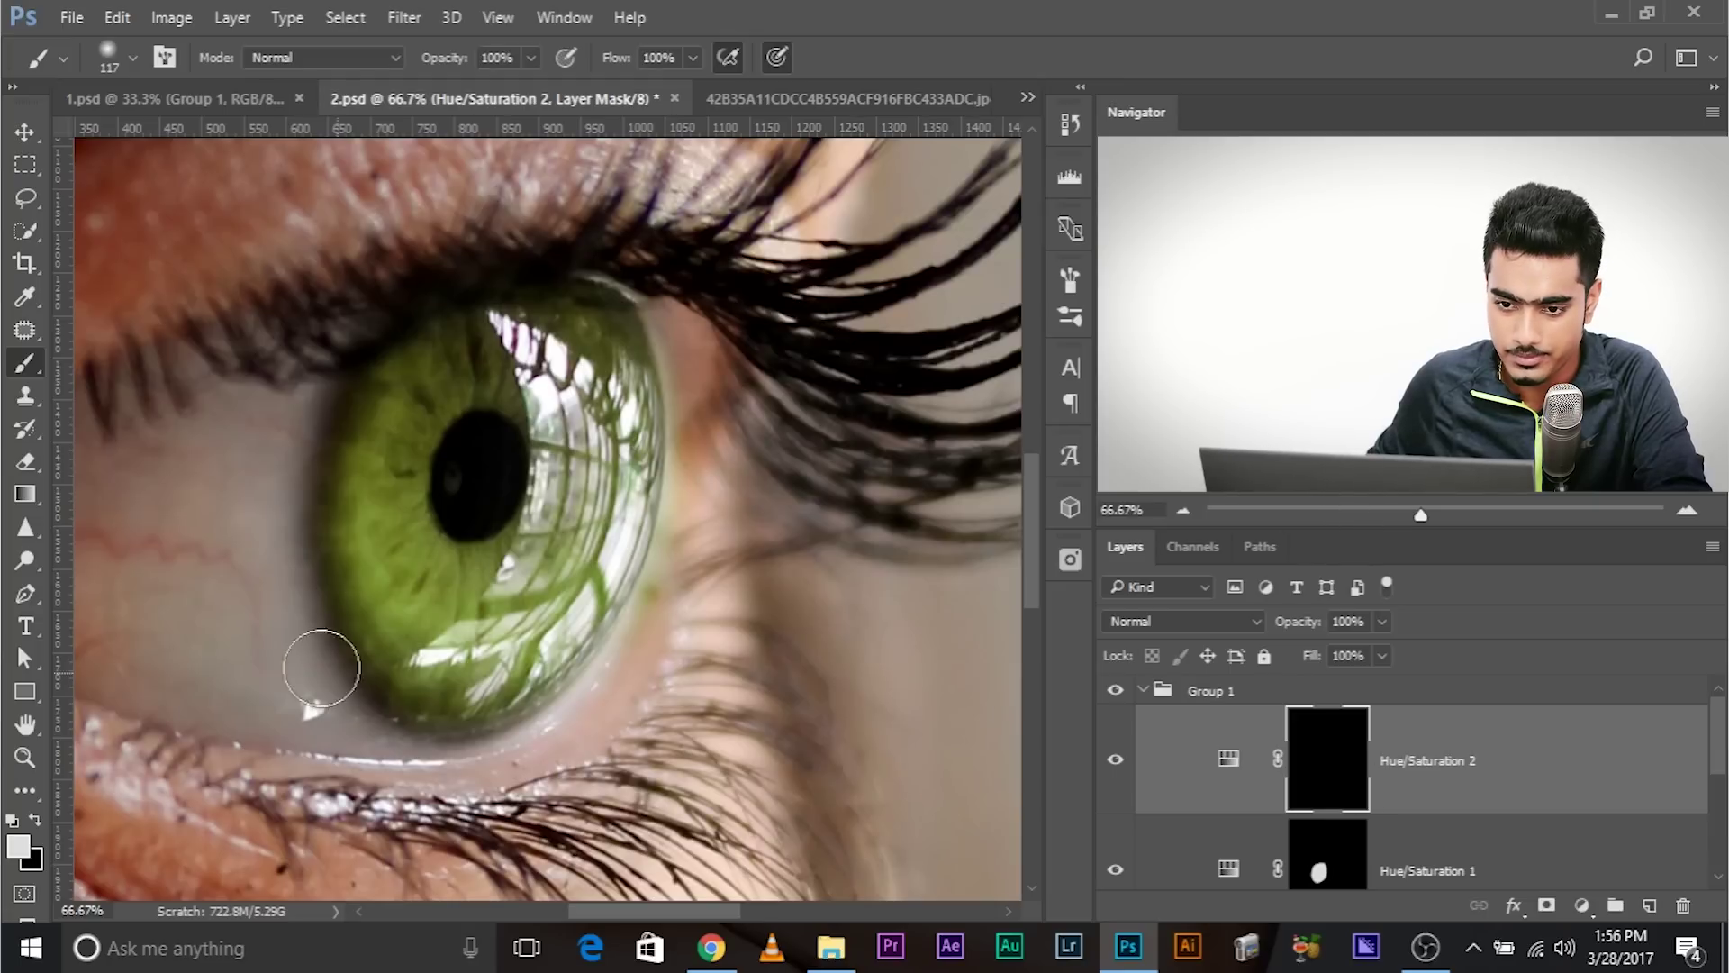
Paint white around the pupil on the Hue/Saturation 2 mask, then switch to black with a larger brush.
left_click_drag(531, 456, 572, 455)
mouse_move(465, 443)
left_mouse_down()
mouse_move(472, 517)
mouse_move(462, 494)
mouse_move(505, 457)
mouse_move(490, 432)
mouse_move(469, 507)
mouse_move(509, 604)
mouse_move(477, 590)
mouse_move(471, 494)
mouse_move(471, 566)
left_mouse_up()
key("x")
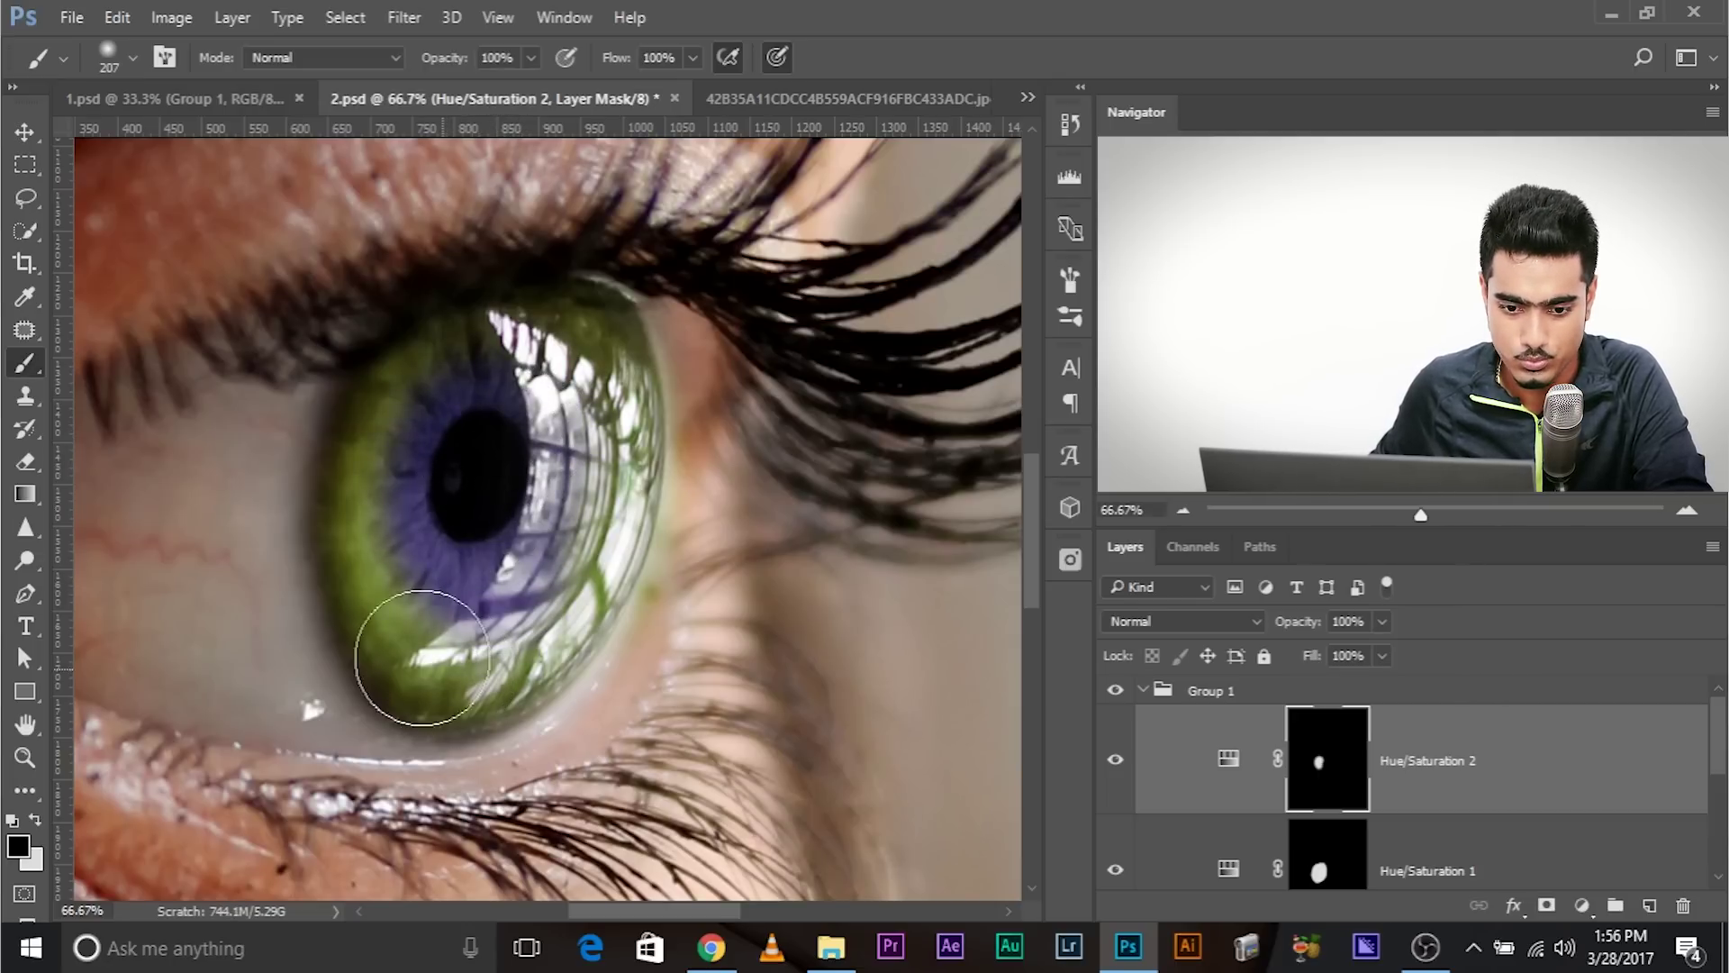
key("bracketright")
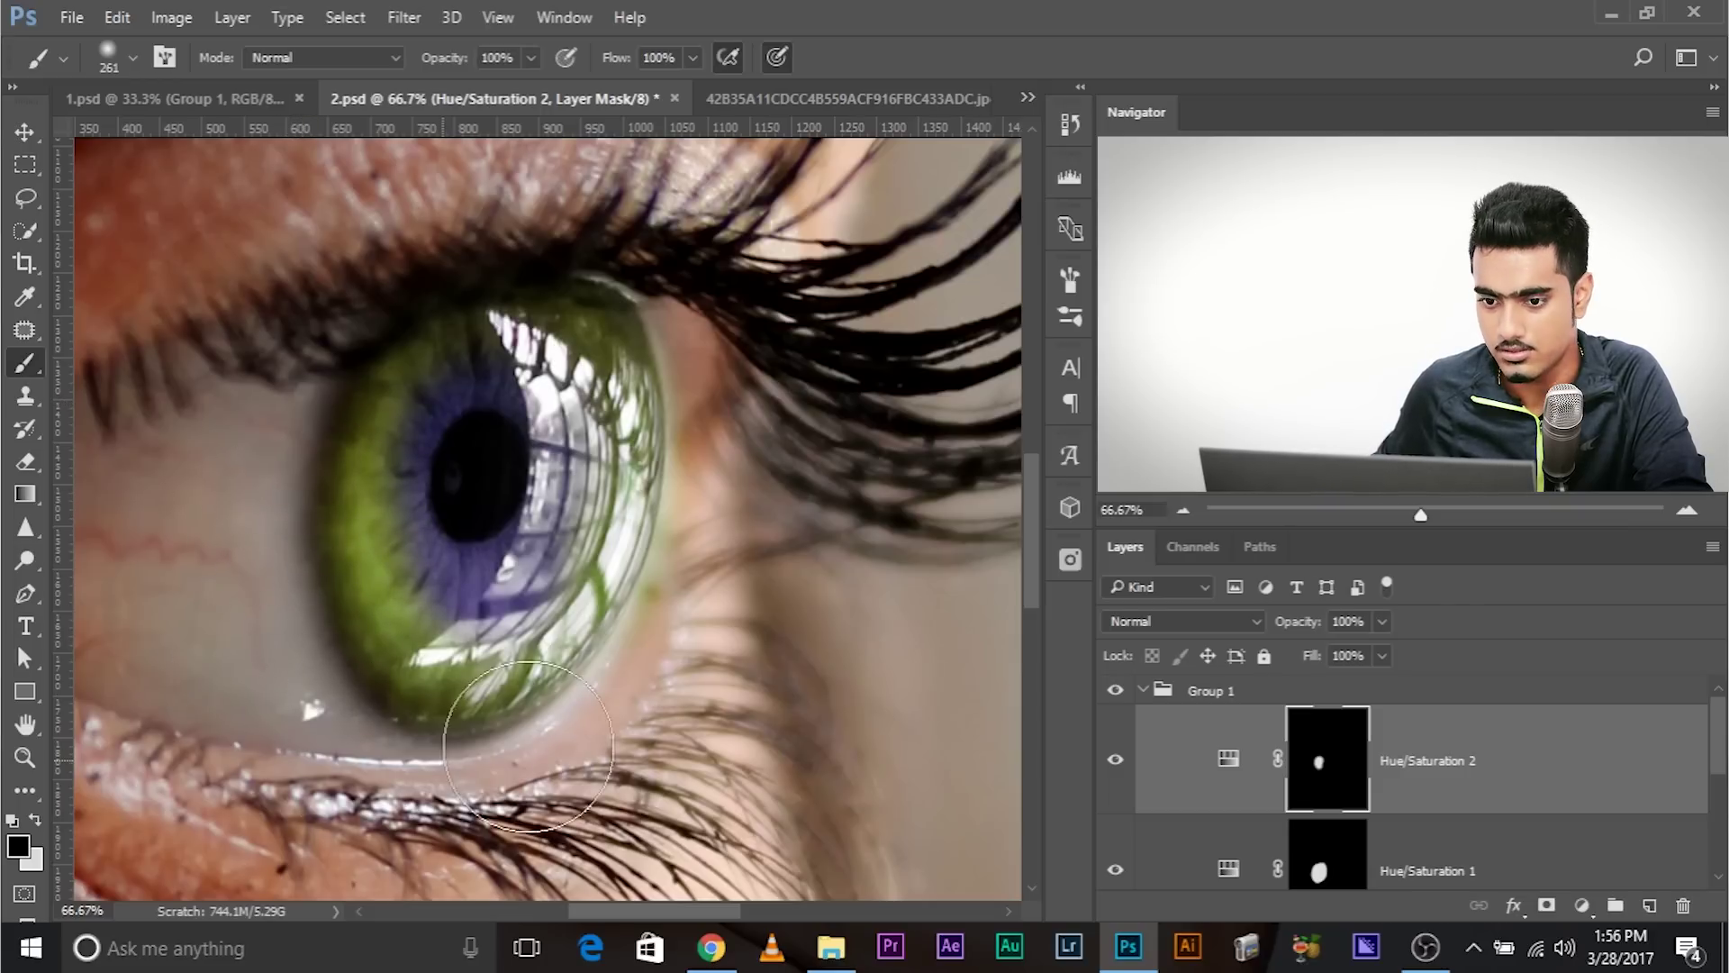
Set Hue/Saturation 2 to Hue -14 and Saturation +63, making the pupil ring golden-yellow.
double_click(1229, 772)
left_click_drag(734, 248, 698, 761)
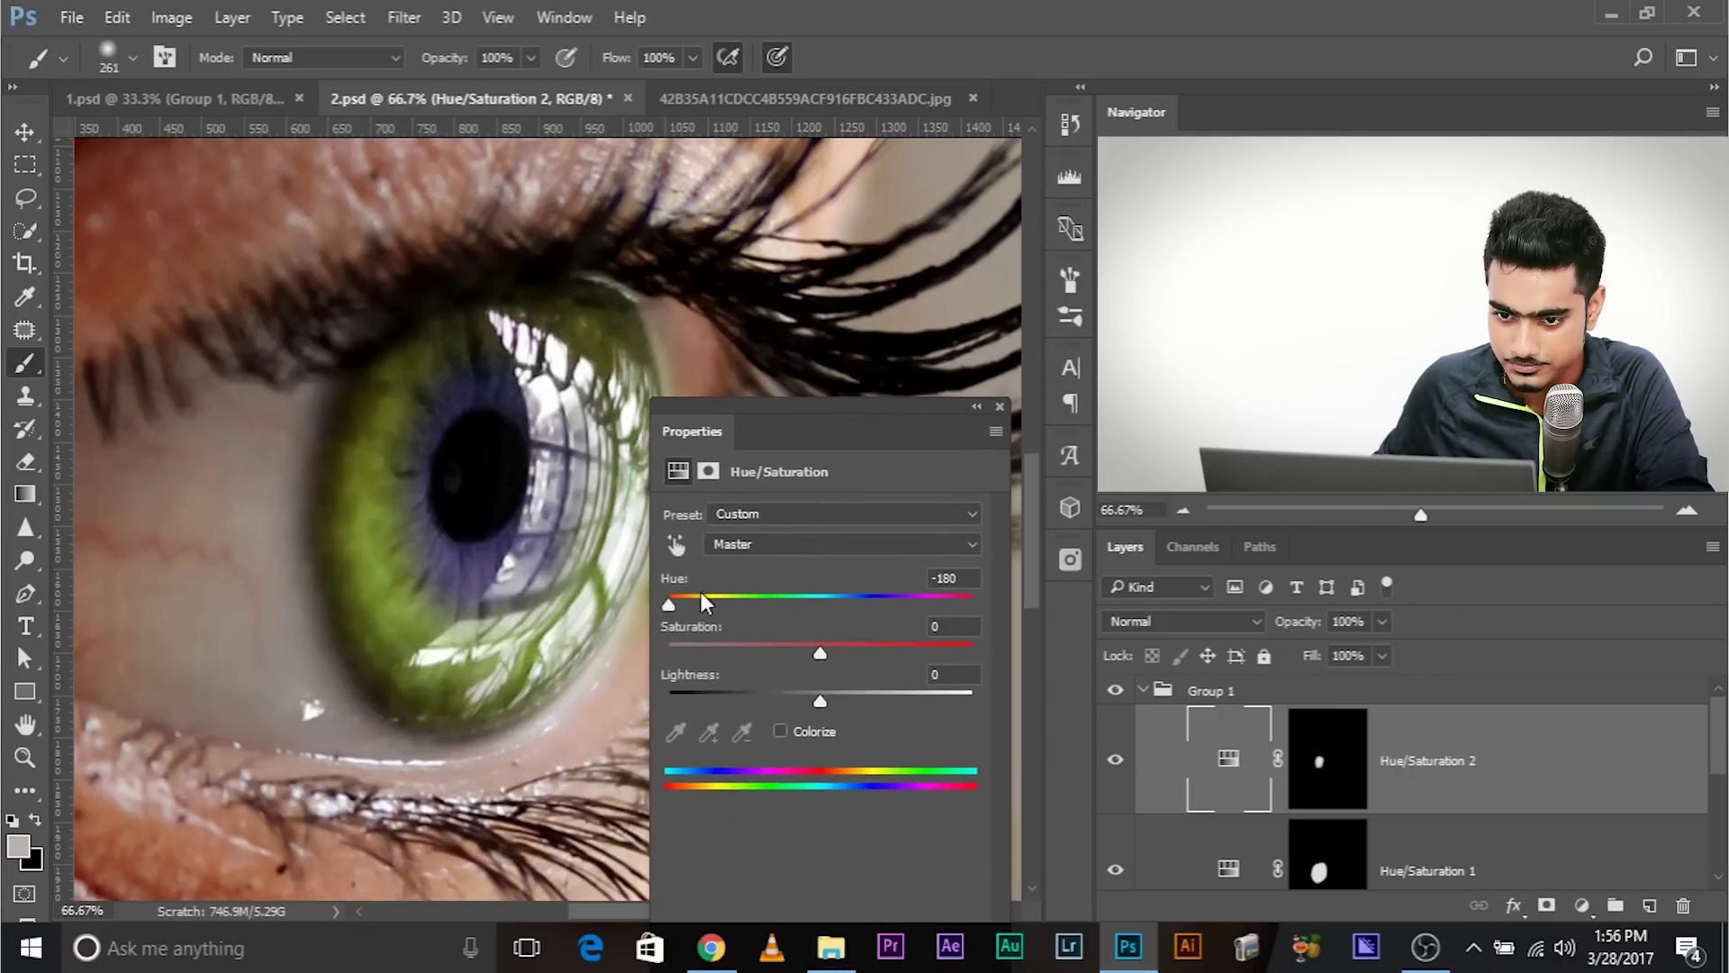
left_click_drag(673, 608, 793, 598)
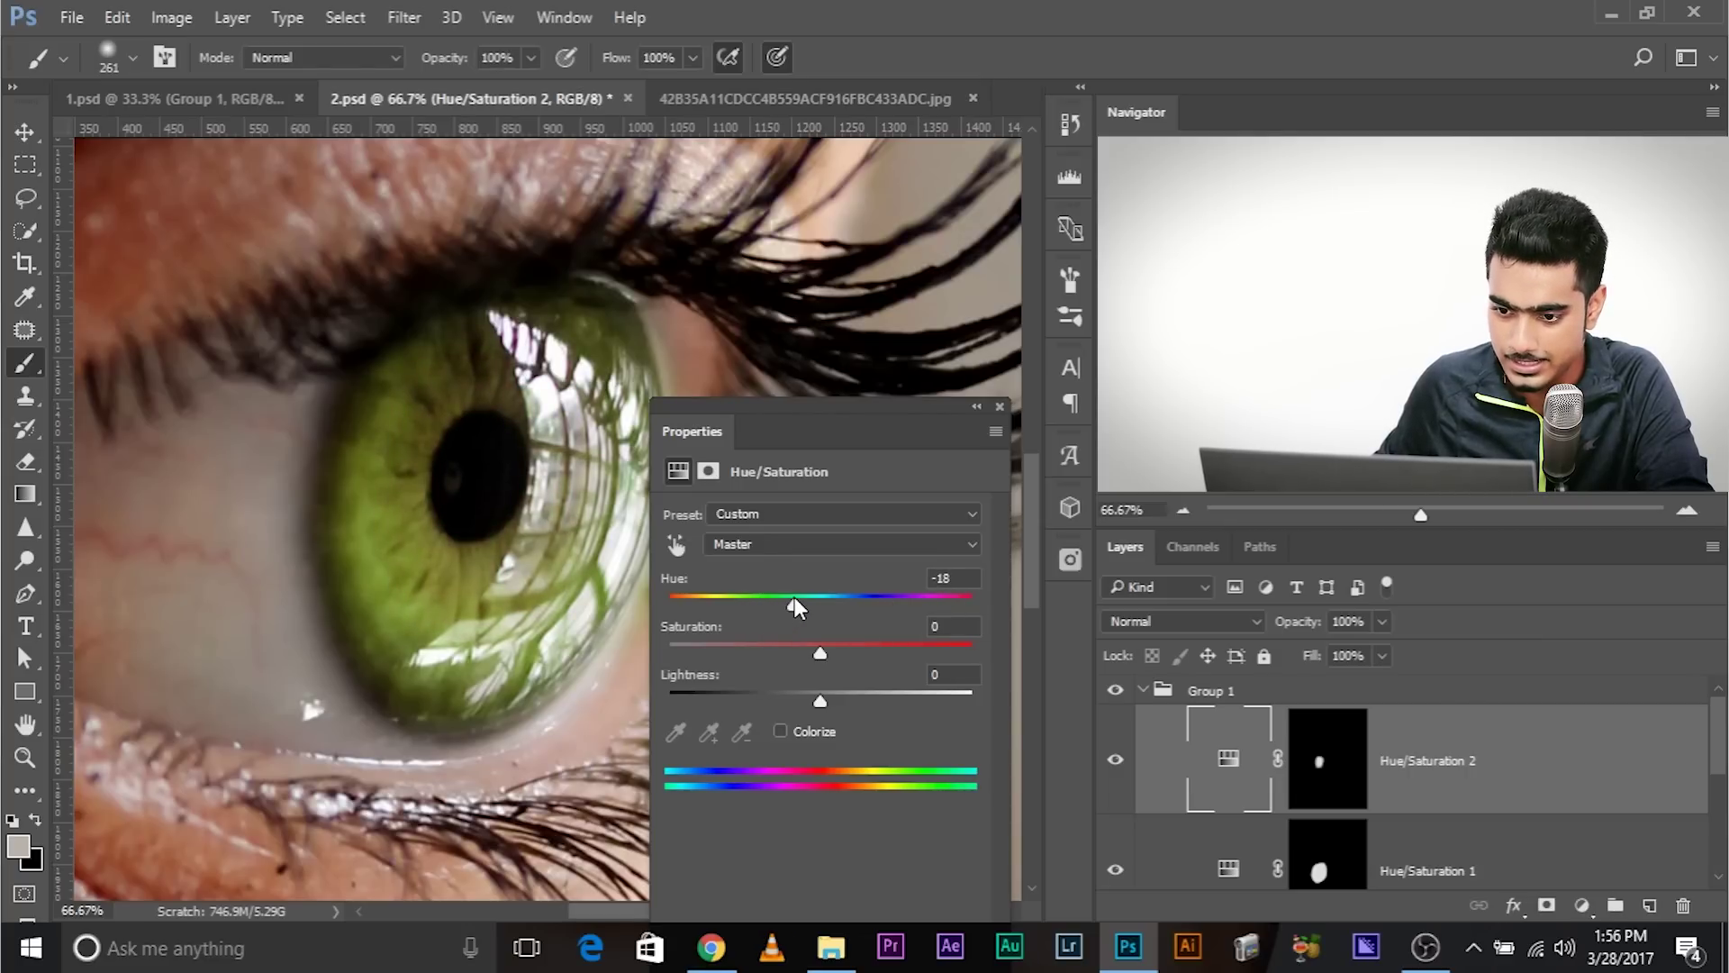
mouse_move(911, 655)
left_mouse_down()
mouse_move(934, 657)
mouse_move(918, 654)
left_mouse_up()
mouse_move(793, 604)
left_mouse_down()
mouse_move(814, 608)
mouse_move(765, 596)
mouse_move(798, 603)
left_mouse_up()
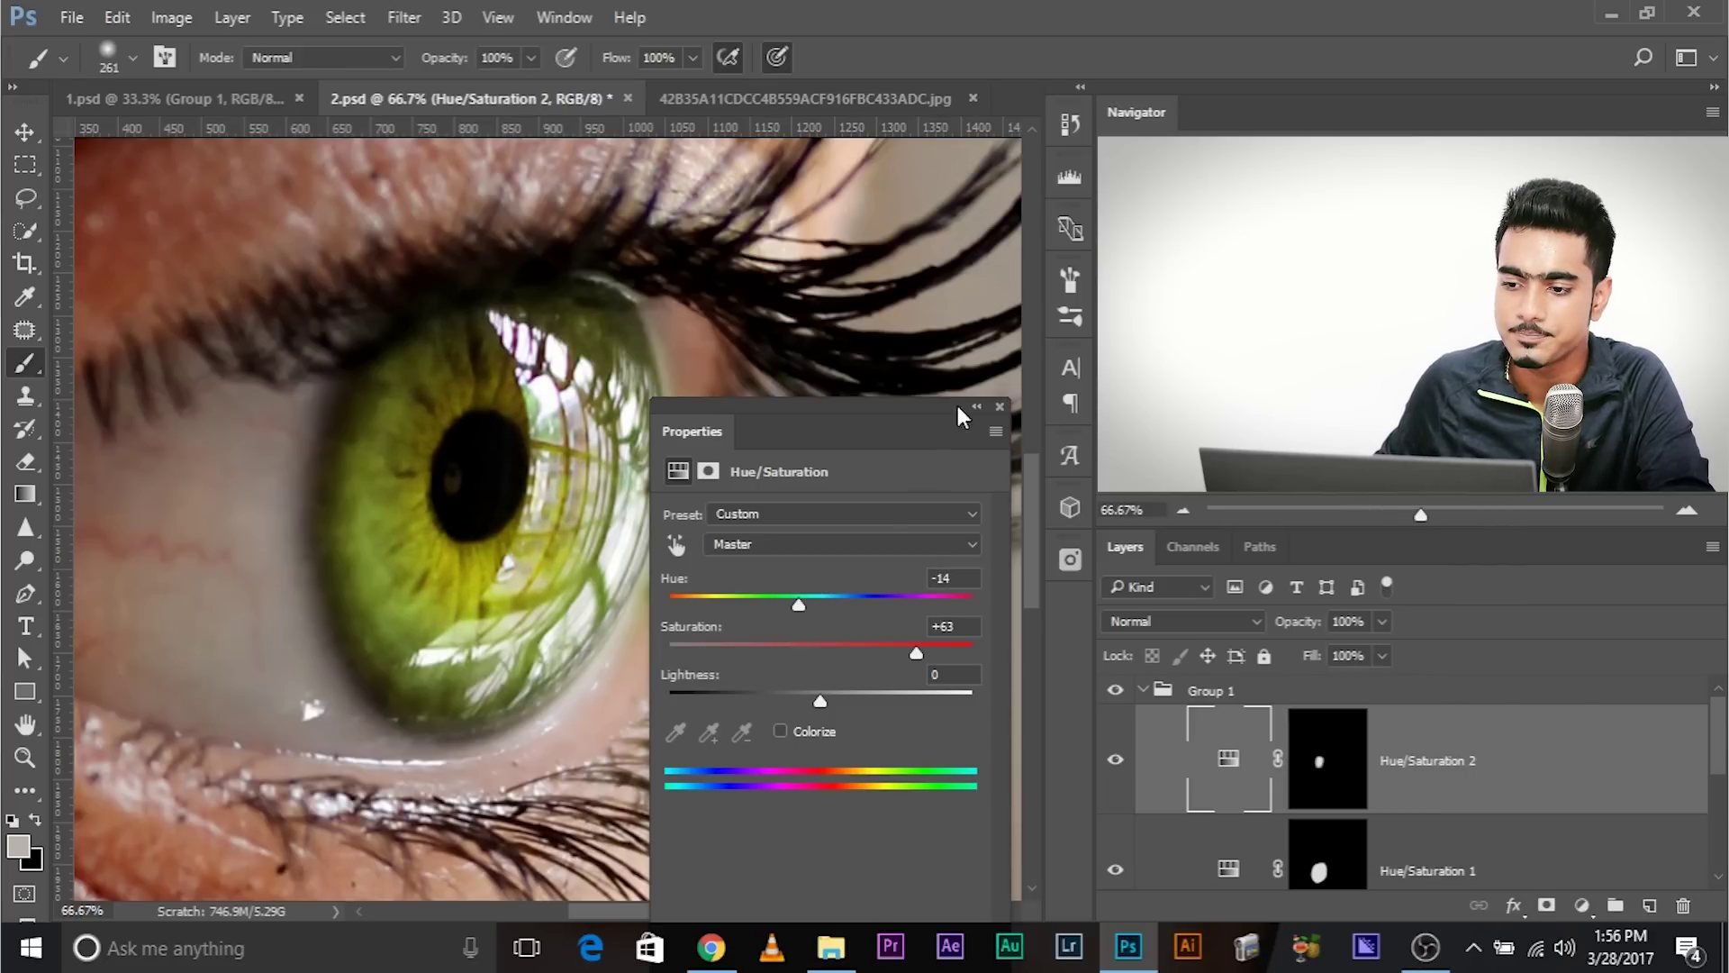
left_click(998, 407)
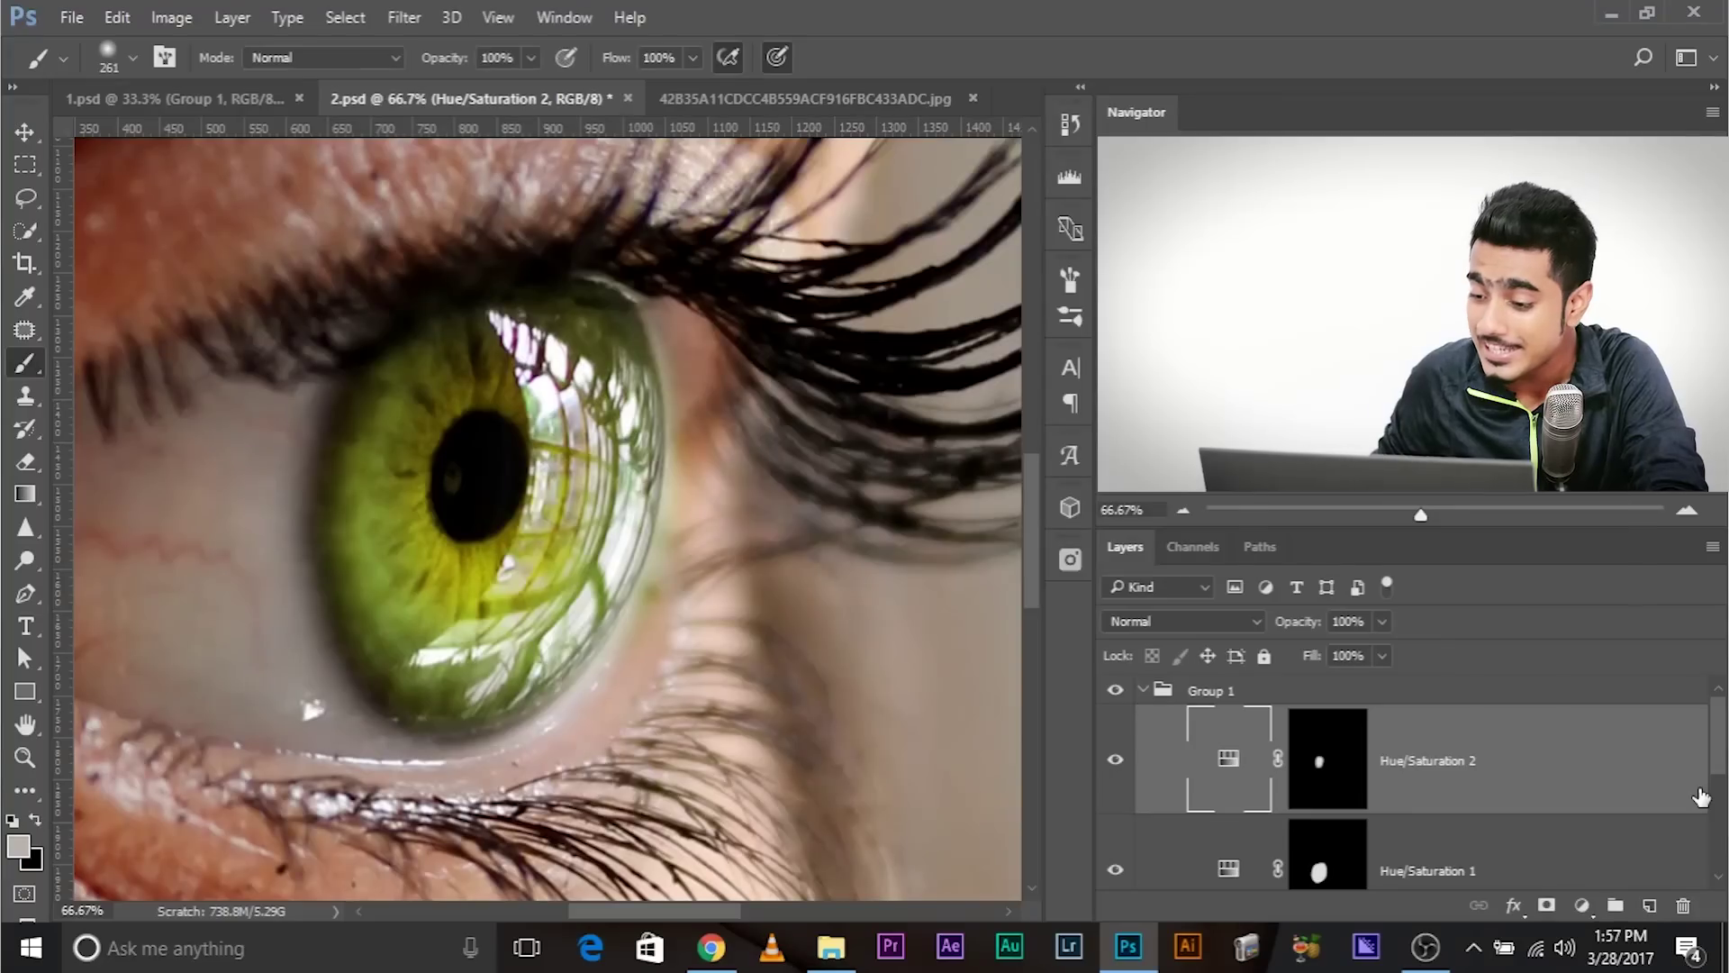
Add Hue/Saturation 3 with Hue set to -180.
left_click(1572, 904)
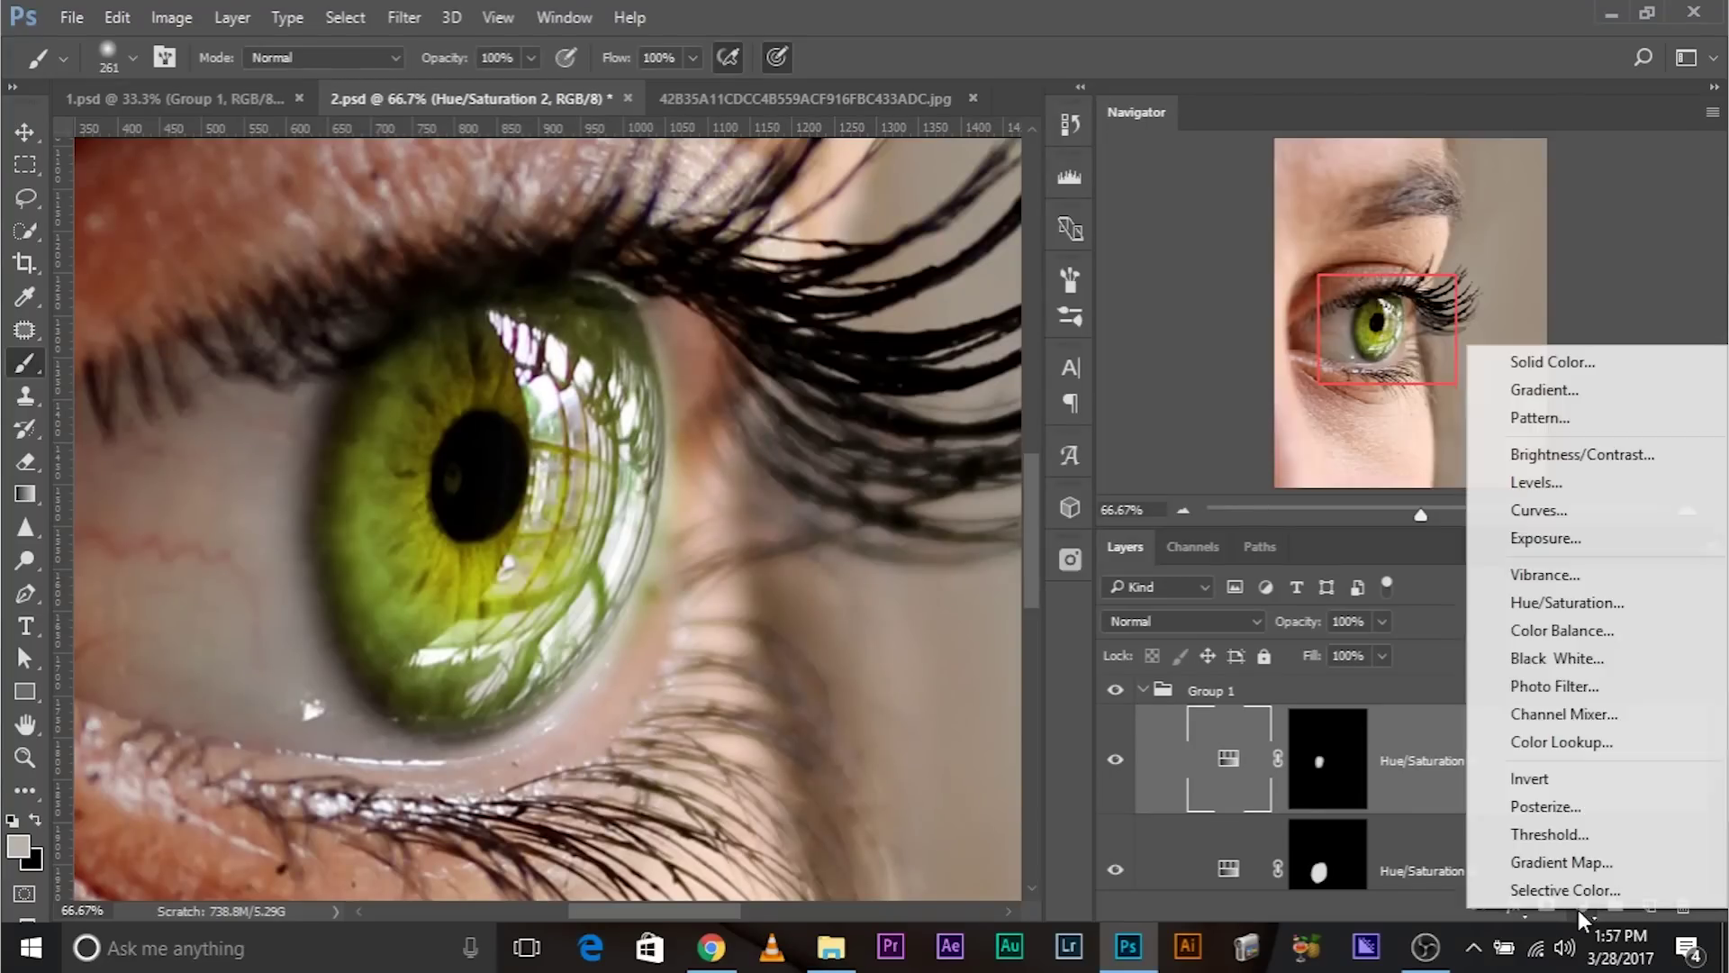
left_click(1565, 597)
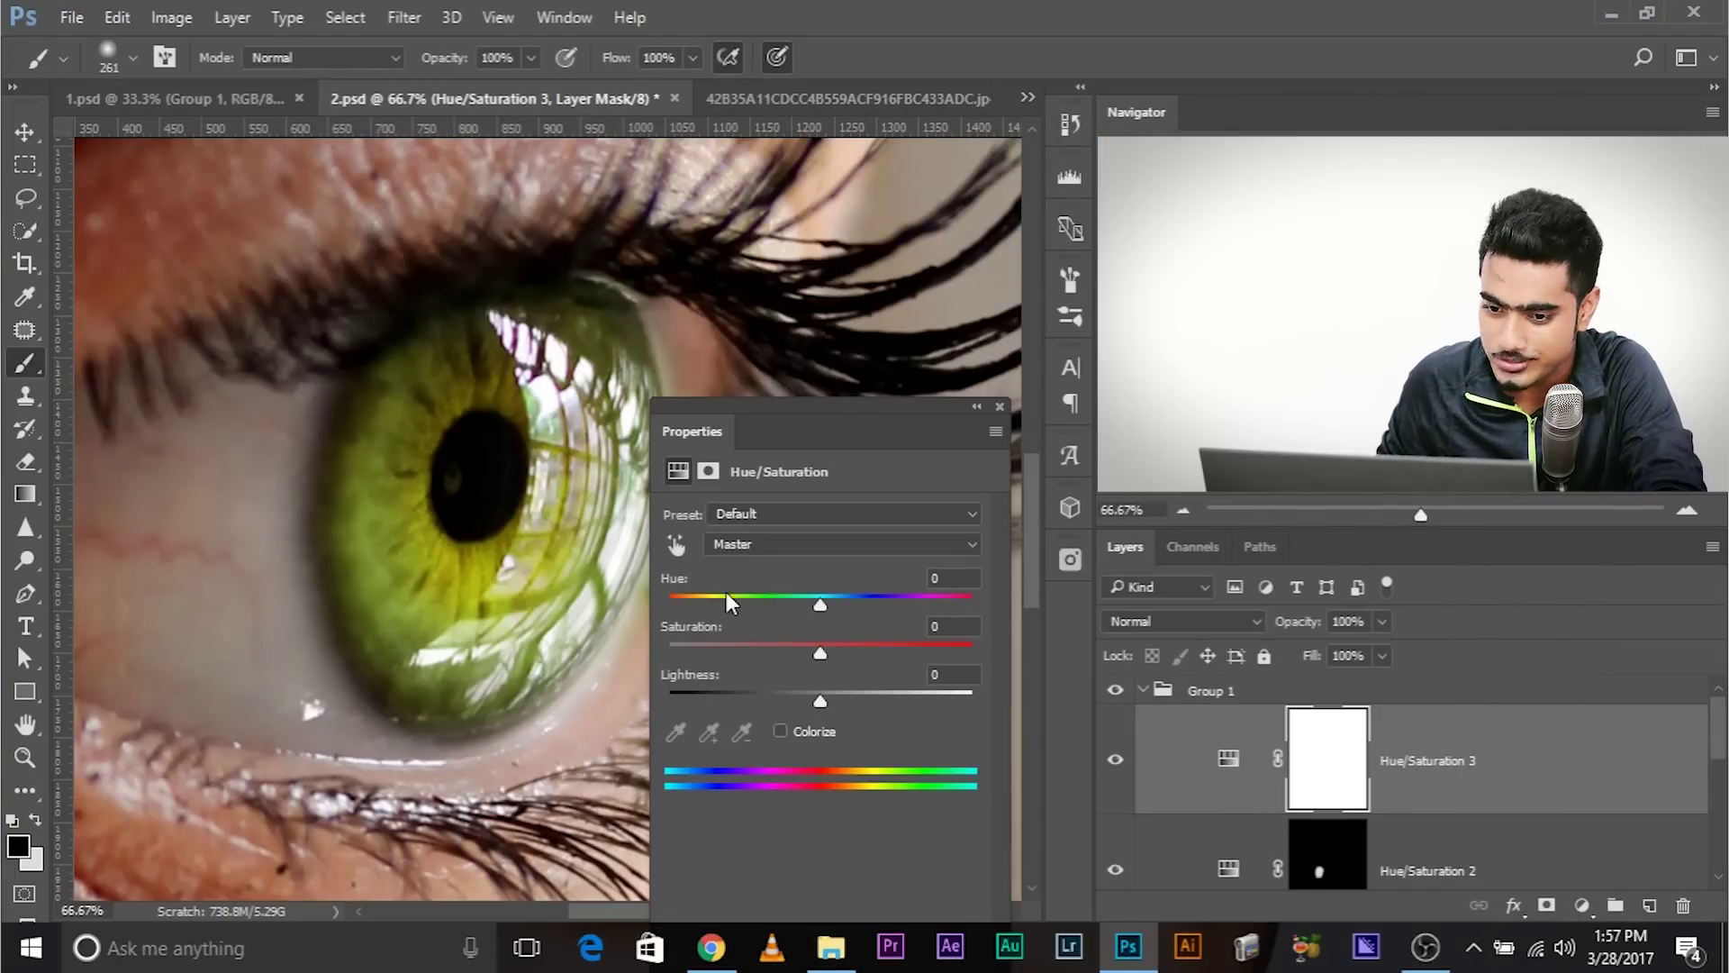
left_click_drag(818, 605, 610, 605)
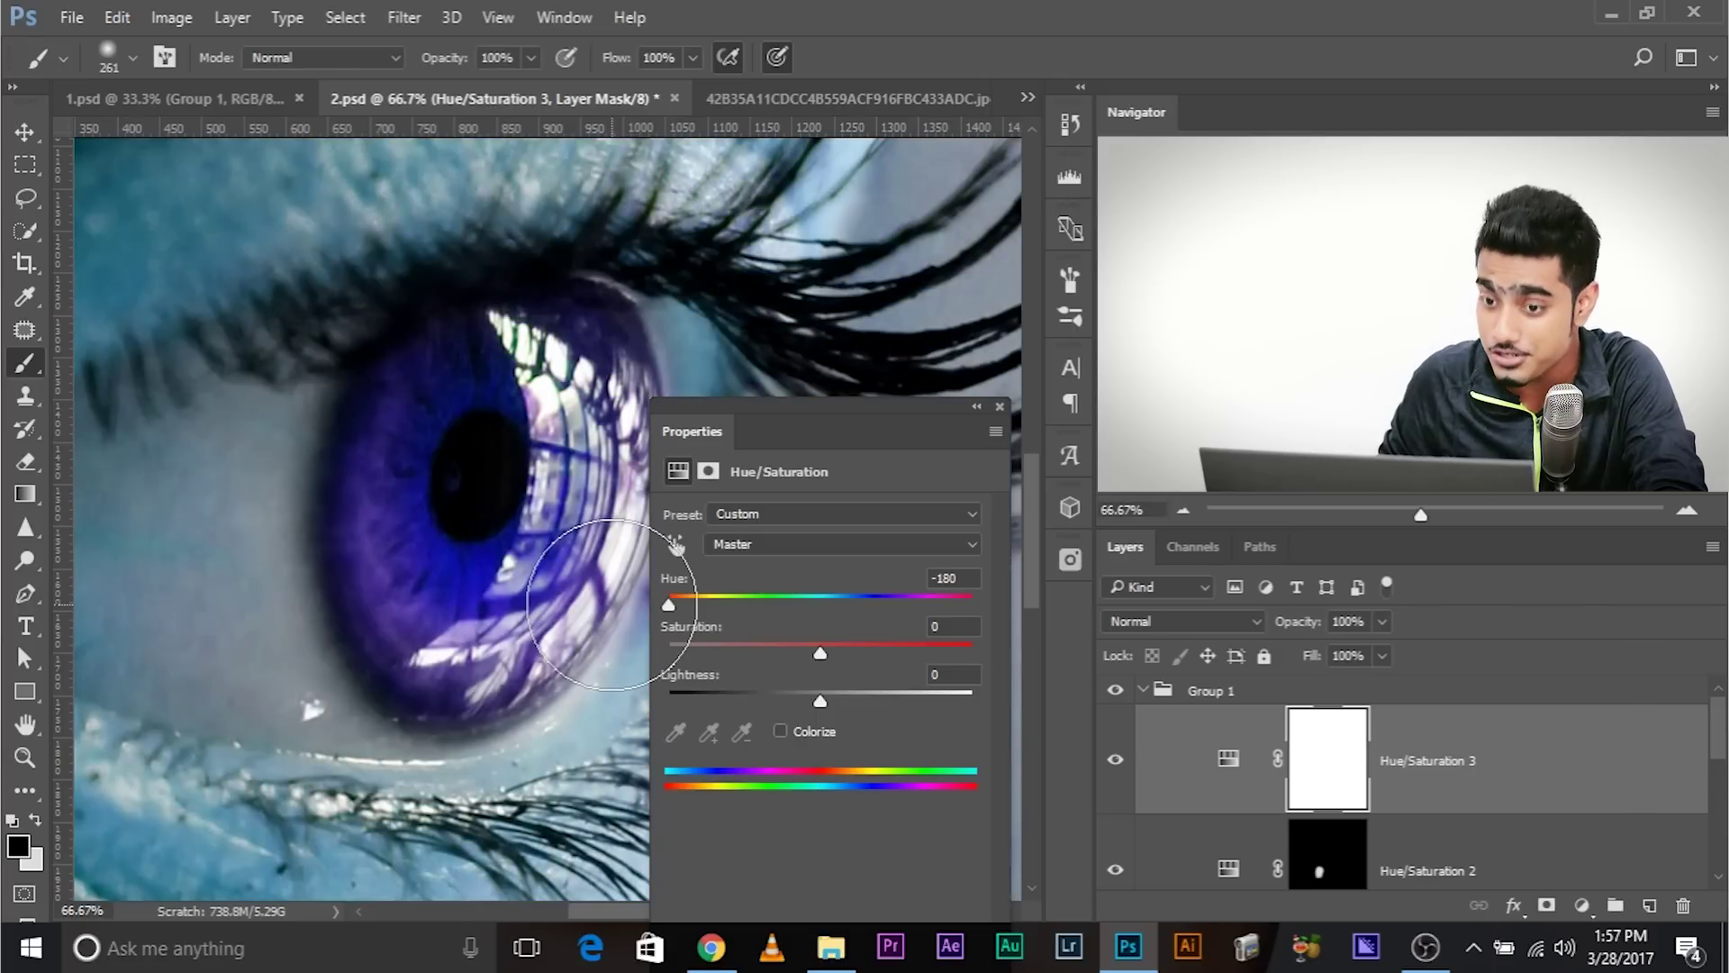
left_click(1000, 407)
Copy Hue/Saturation 1's iris mask onto Hue/Saturation 3, replacing its mask so only the iris turns violet.
scroll(1332, 829, "down", 2)
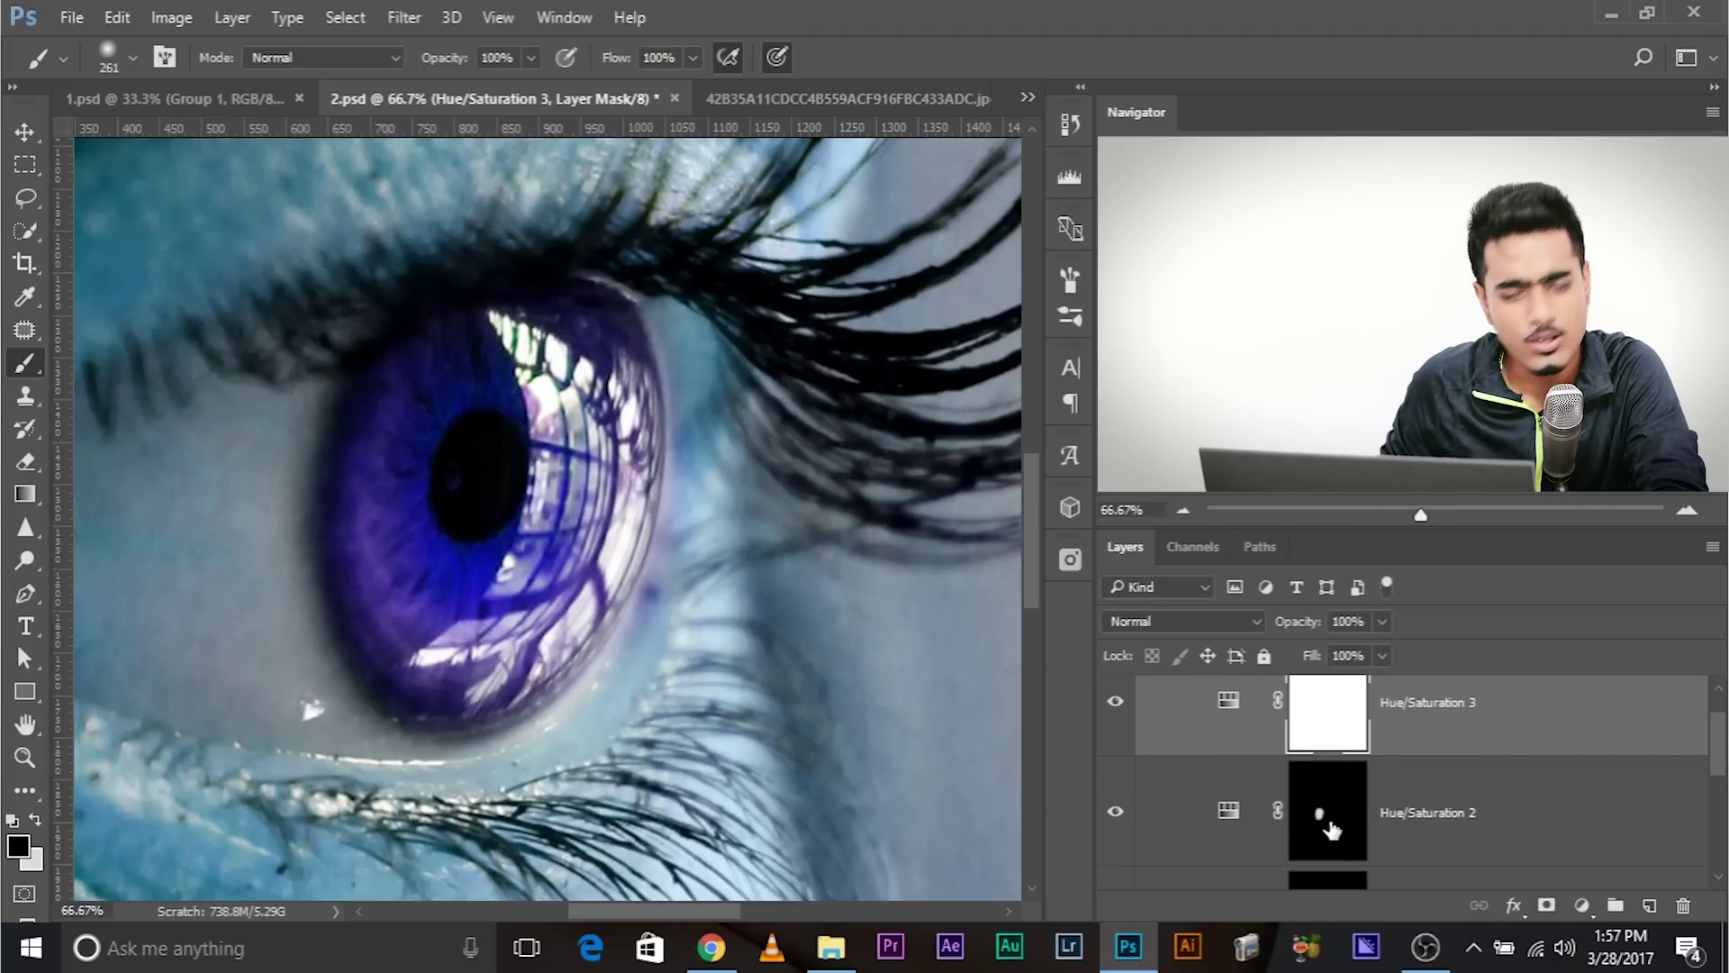
scroll(1372, 776, "down", 1)
left_click(1336, 867)
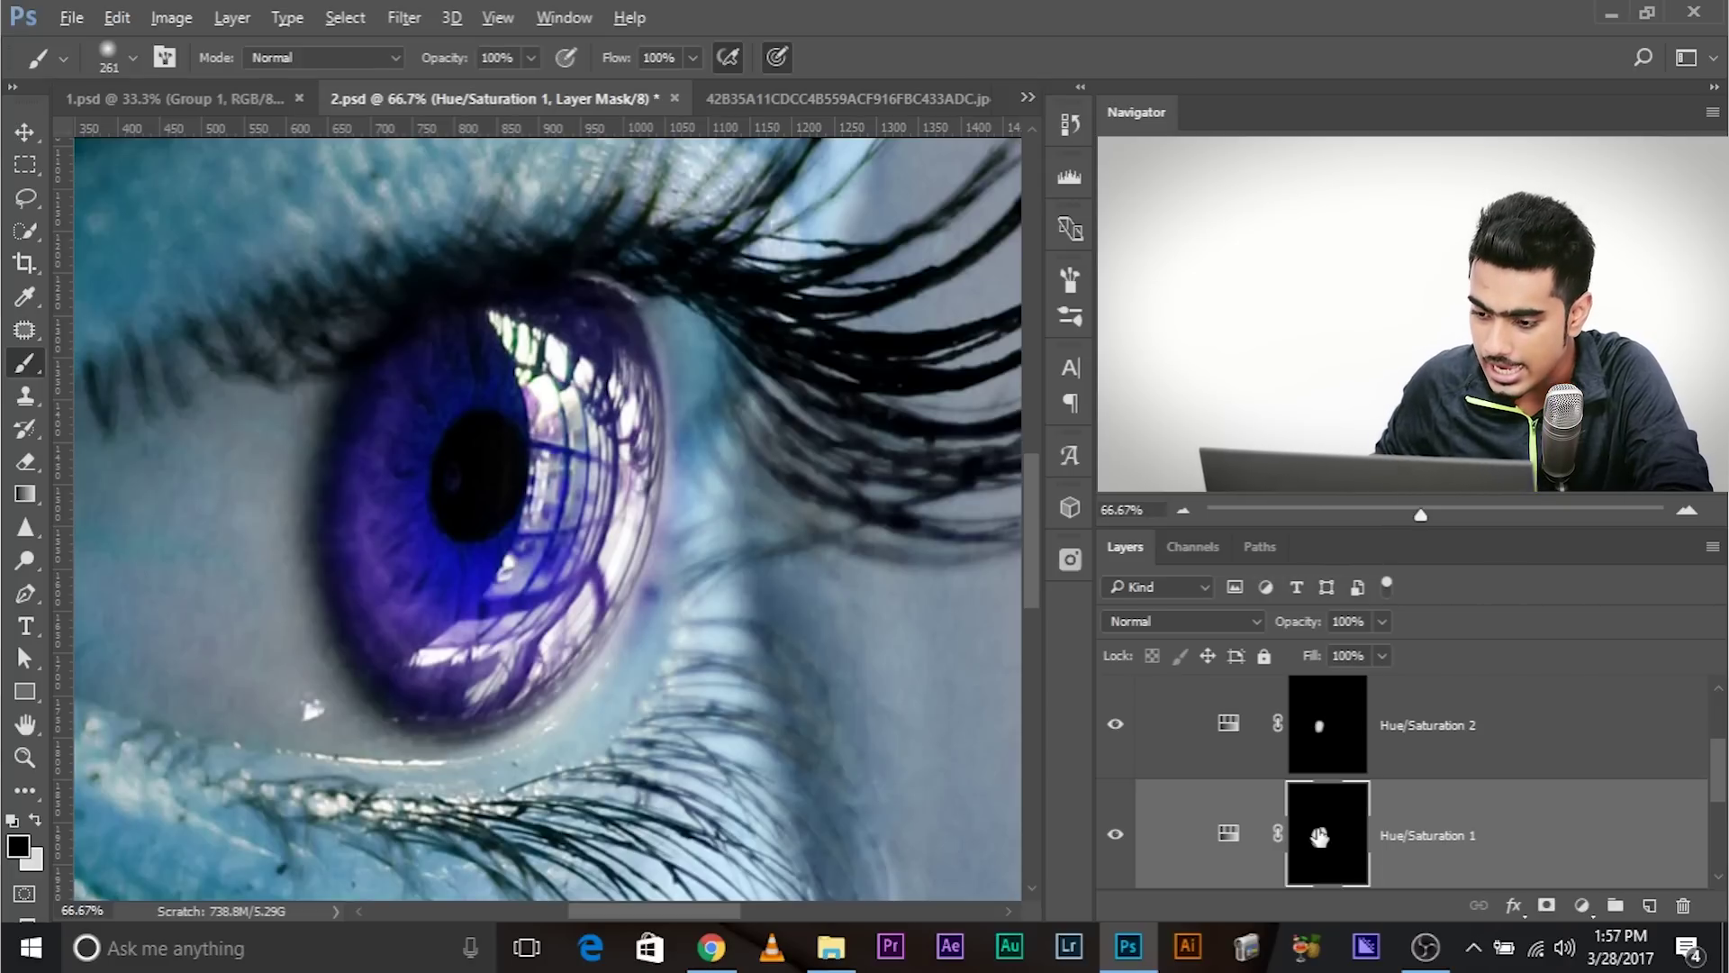
key("ctrl+j")
key("ctrl+g")
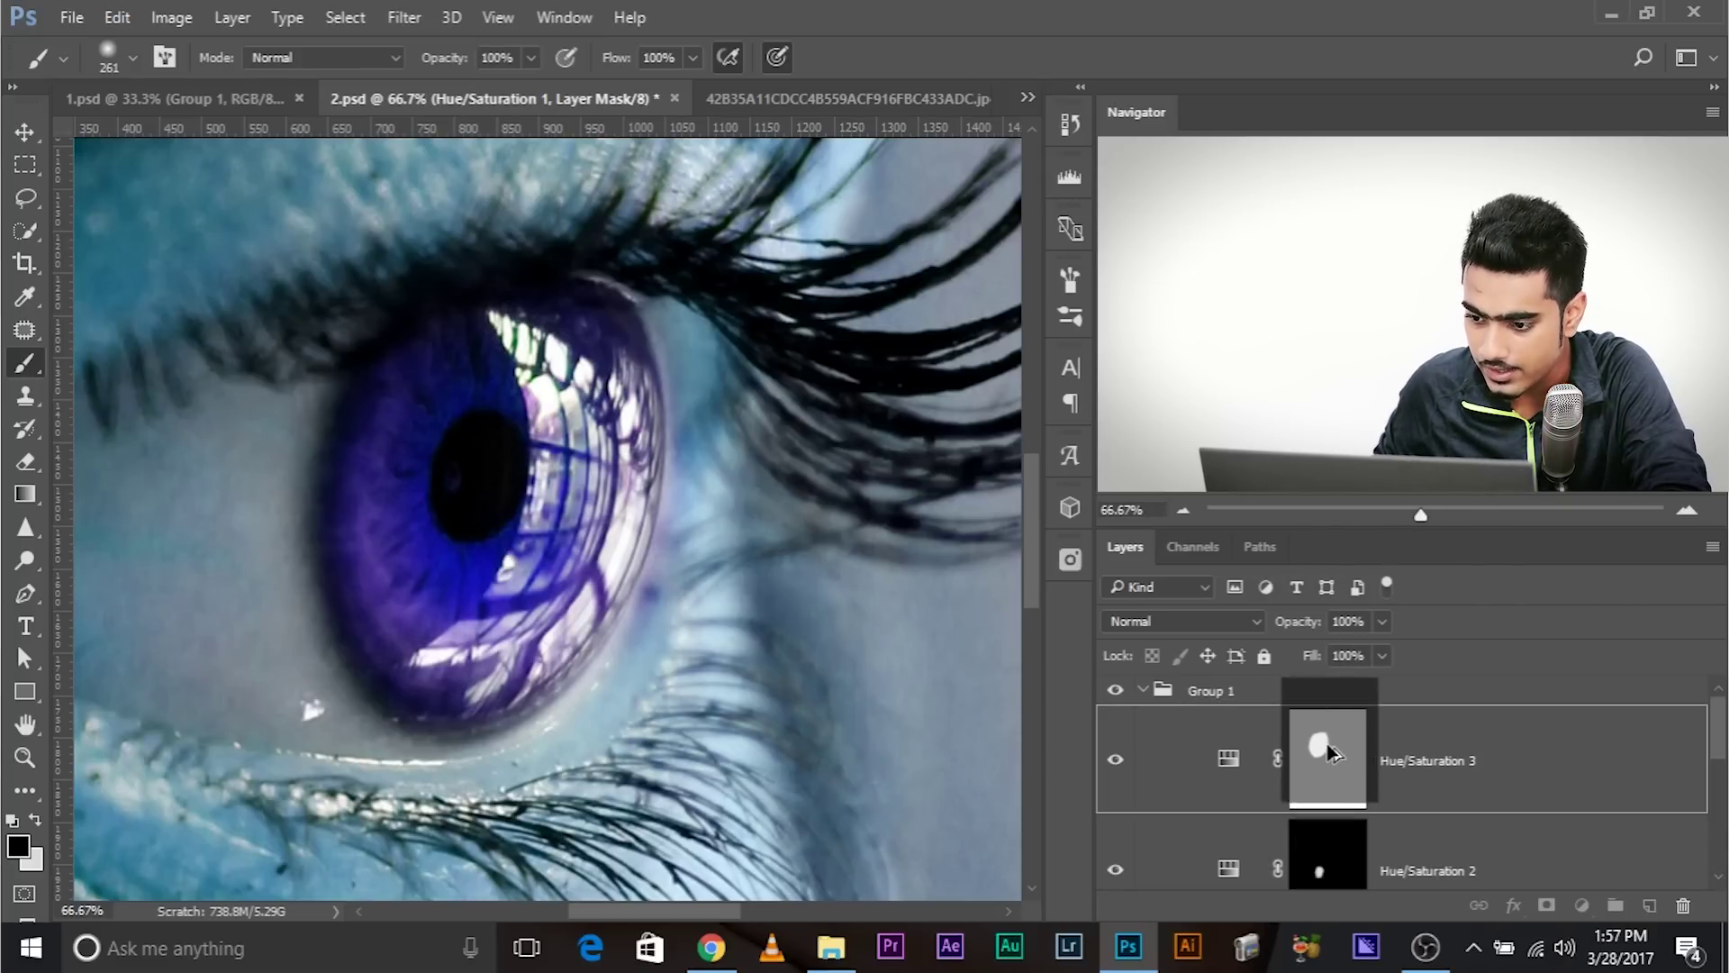
left_click_drag(1330, 763, 1327, 760)
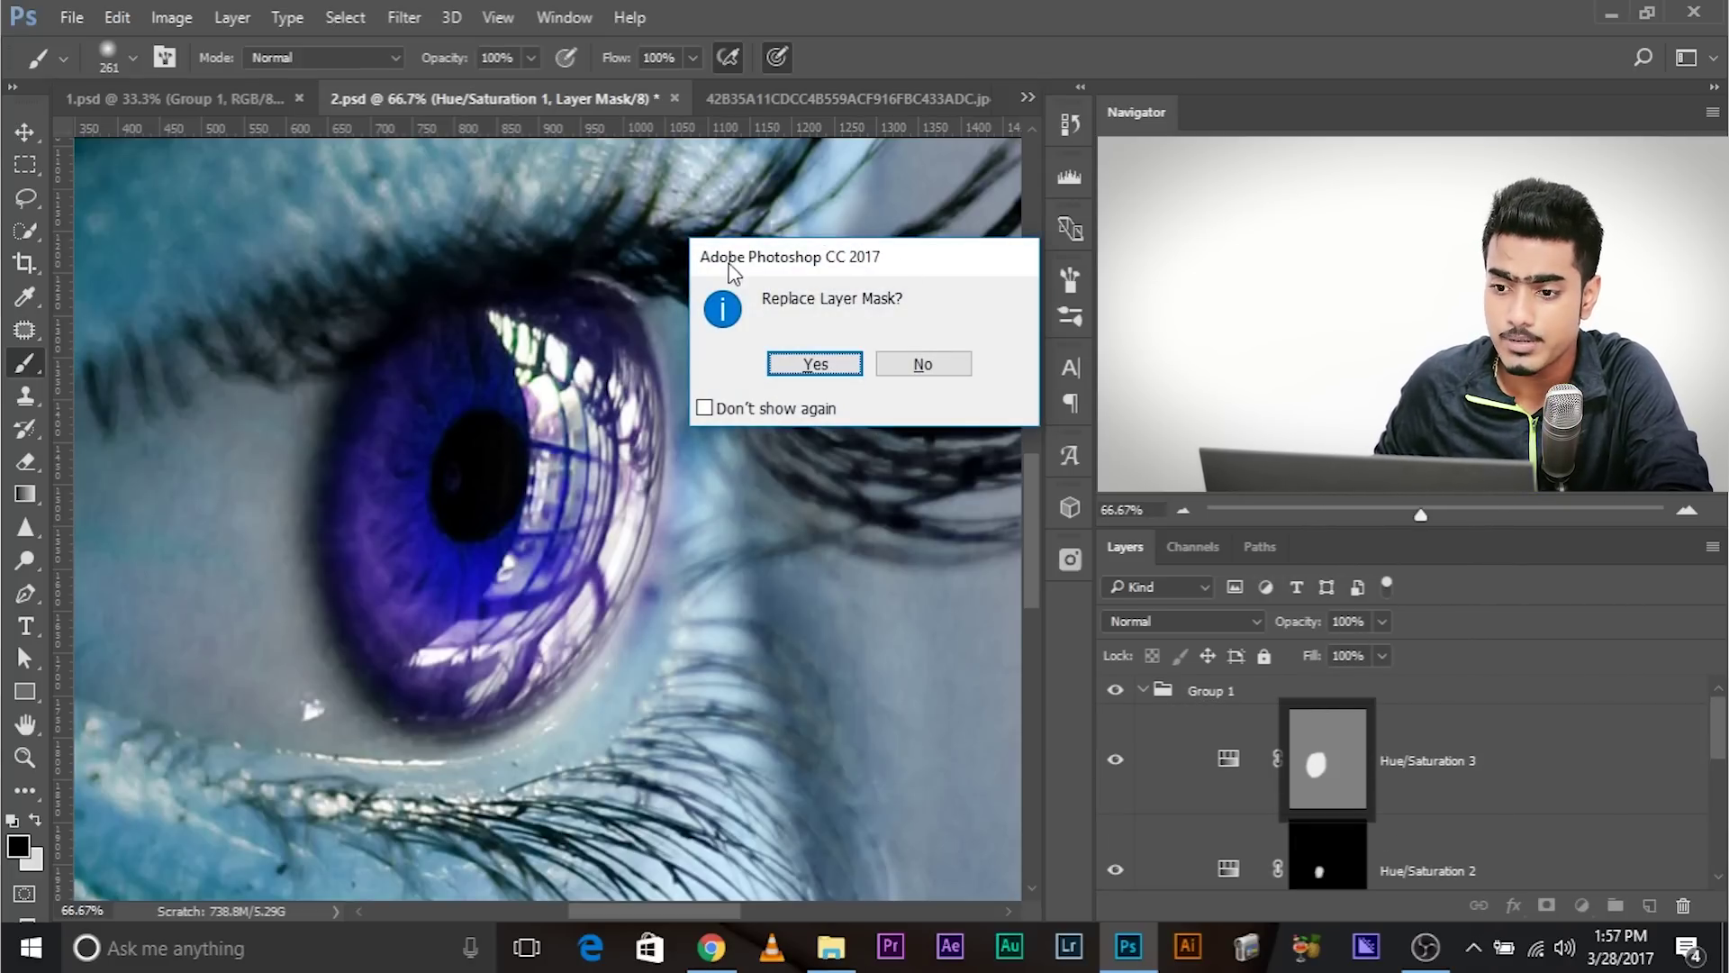
left_click(815, 364)
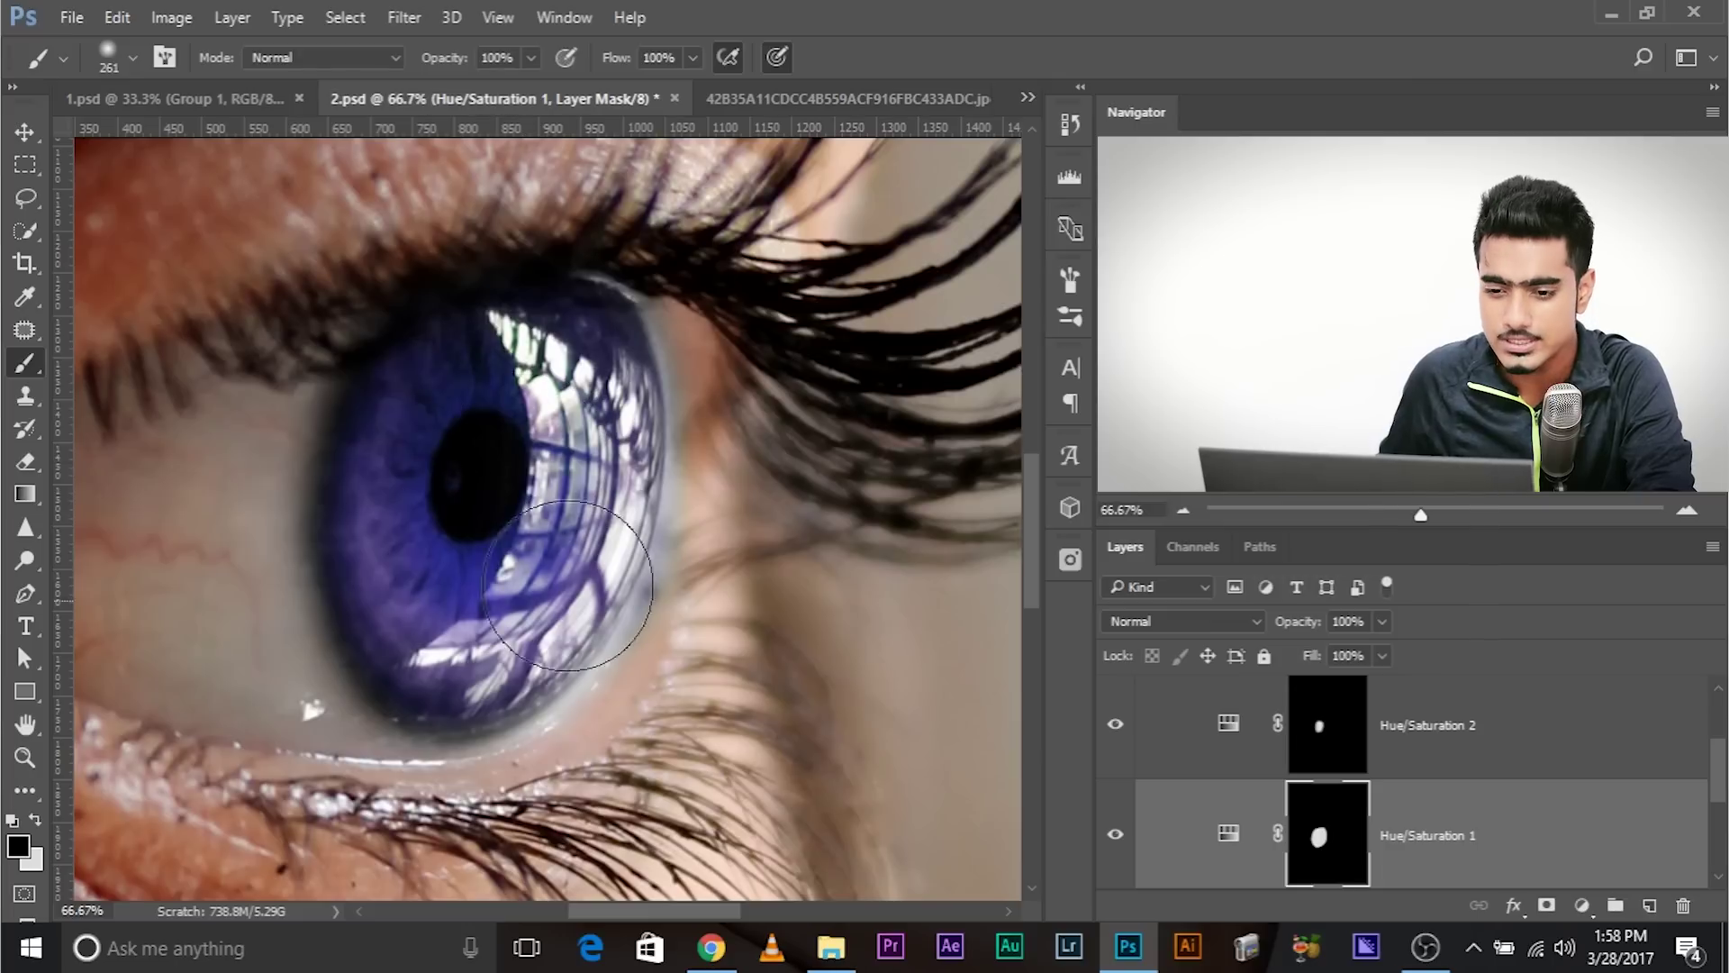
key("ctrl+j")
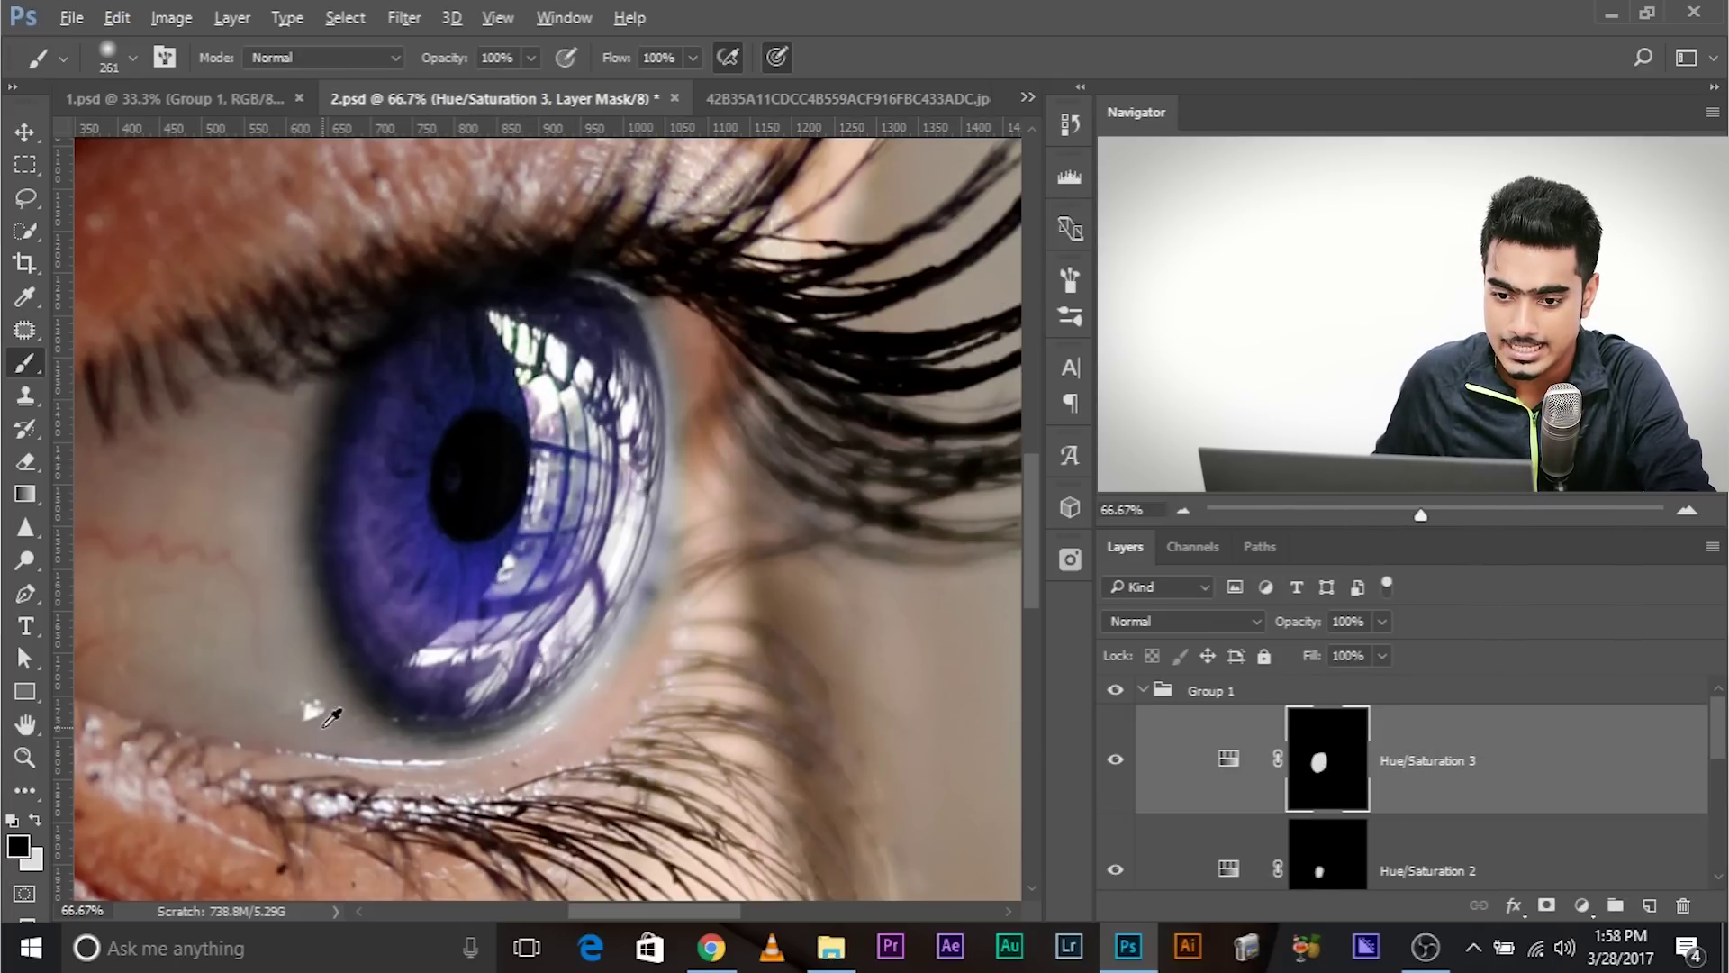
Paint black on the Hue/Saturation 3 mask around the pupil at 30% flow, revealing the yellow-green centre.
left_click_drag(468, 469, 473, 524)
right_click(484, 538, "alt")
mouse_move(463, 385)
left_mouse_down()
mouse_move(495, 369)
mouse_move(457, 464)
mouse_move(424, 483)
mouse_move(438, 571)
left_mouse_up()
right_click(463, 561, "alt")
left_click_drag(475, 482, 482, 456)
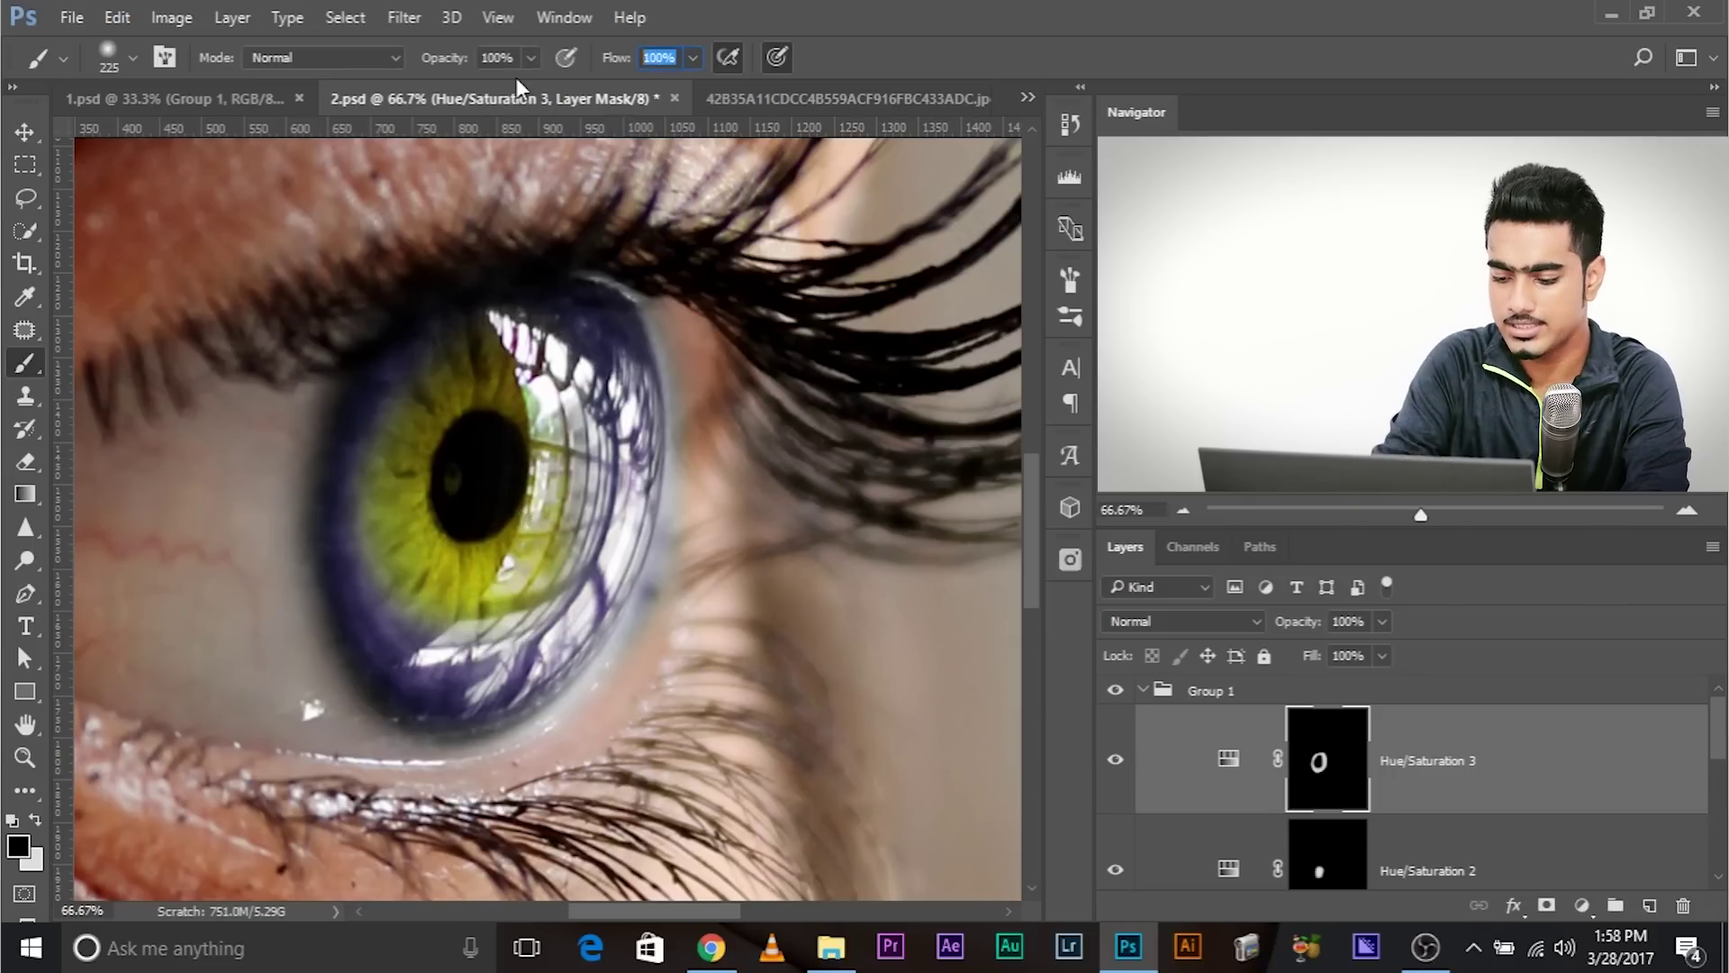
type("30")
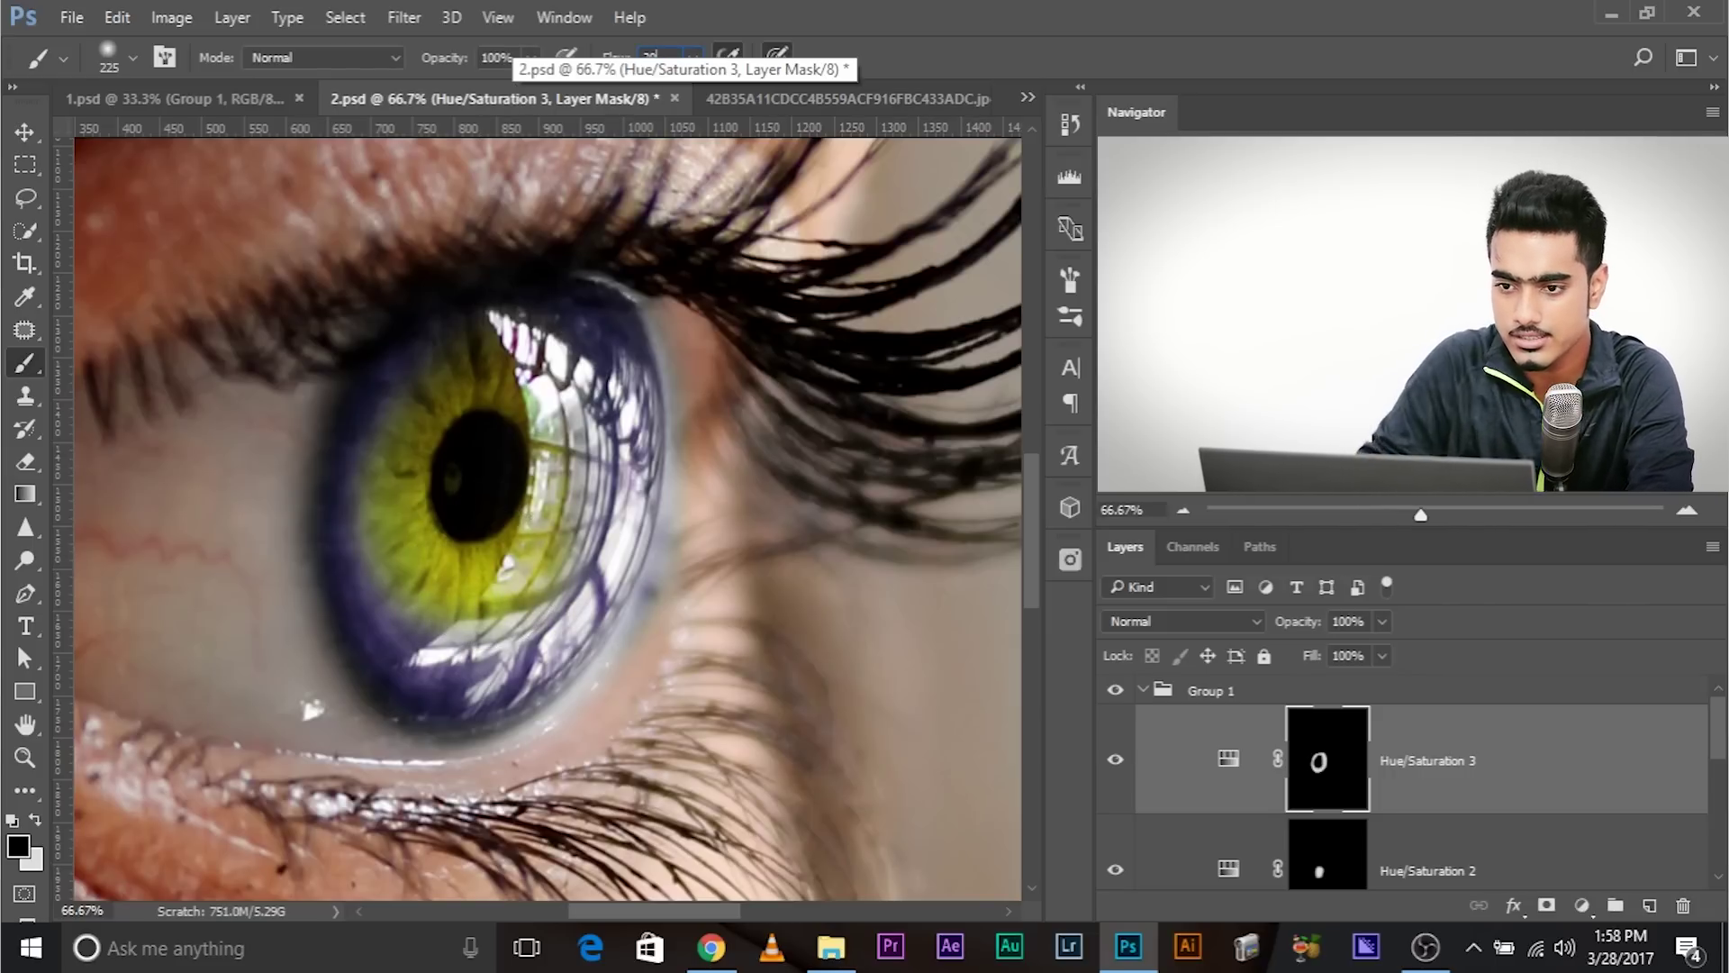
key("Return")
mouse_move(494, 499)
left_mouse_down()
mouse_move(442, 648)
mouse_move(477, 585)
mouse_move(522, 586)
mouse_move(546, 555)
mouse_move(540, 450)
mouse_move(563, 387)
mouse_move(599, 468)
mouse_move(501, 528)
left_mouse_up()
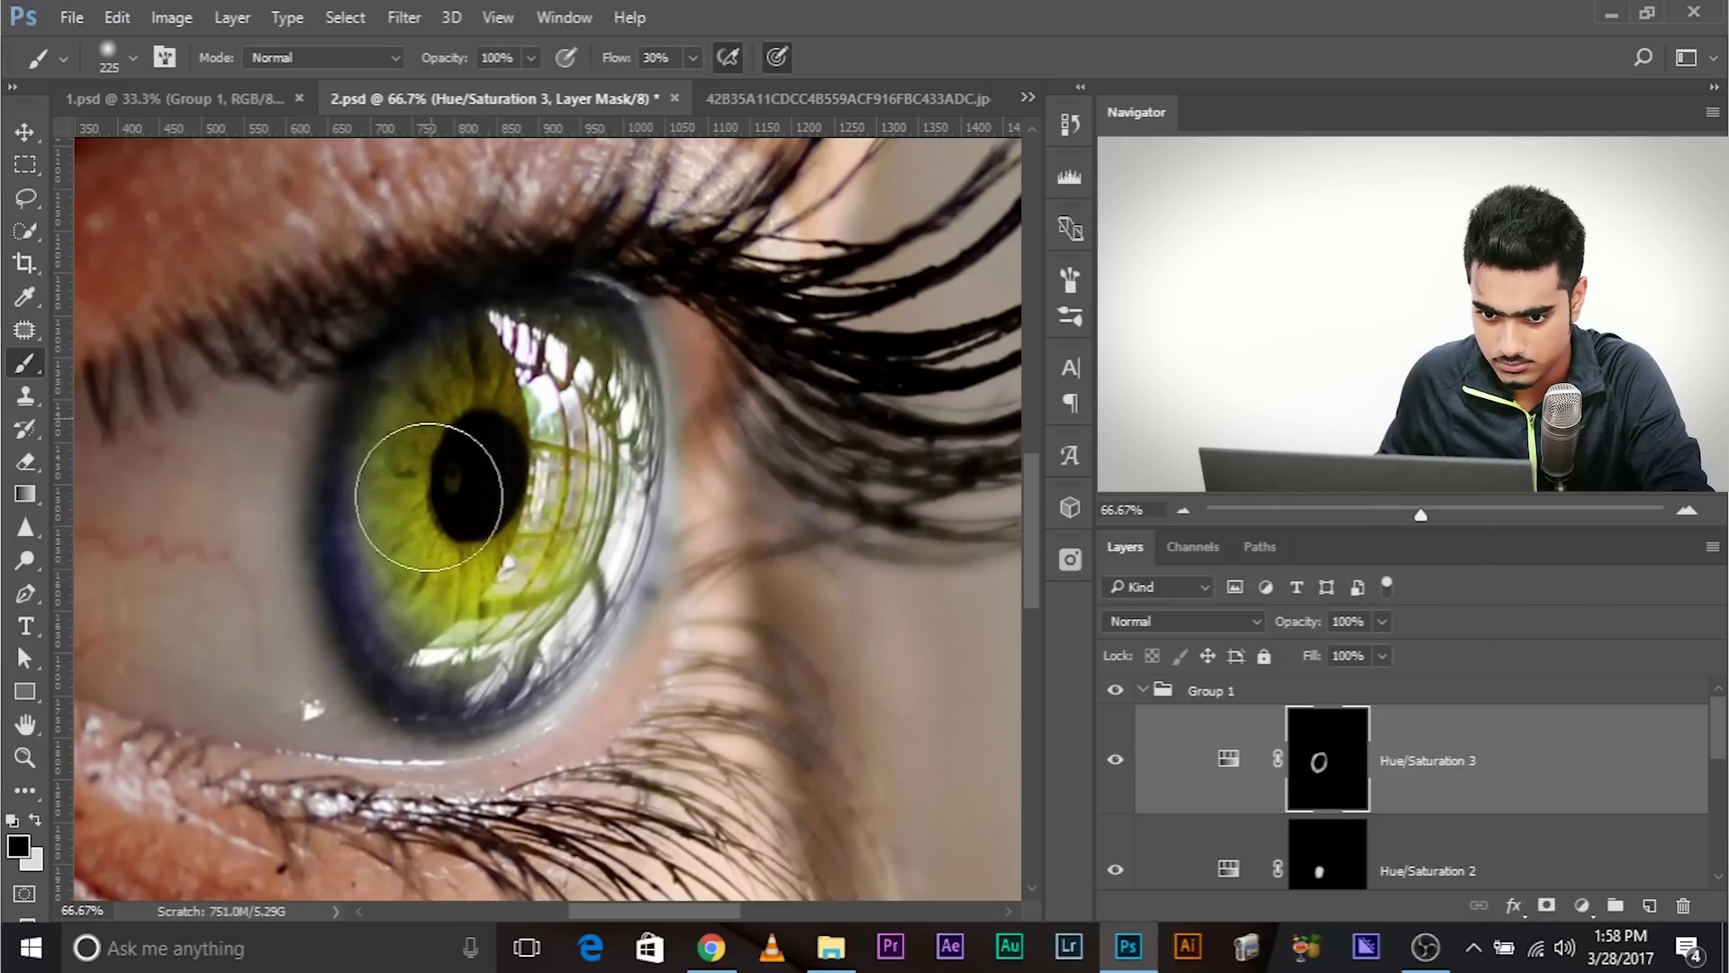
Paint white to restore purple on the iris's left edge, then black to remove the excess purple.
key("bracketleft")
key("bracketleft")
key("bracketleft")
key("bracketleft")
key("x")
mouse_move(354, 483)
left_mouse_down()
mouse_move(403, 654)
mouse_move(383, 468)
mouse_move(404, 377)
mouse_move(400, 612)
mouse_move(437, 664)
left_mouse_up()
key("x")
key("bracketright")
key("bracketright")
key("bracketright")
key("bracketright")
mouse_move(463, 495)
left_mouse_down()
mouse_move(486, 458)
mouse_move(485, 423)
mouse_move(462, 451)
mouse_move(469, 578)
mouse_move(436, 562)
mouse_move(479, 613)
mouse_move(534, 551)
mouse_move(592, 336)
mouse_move(518, 518)
mouse_move(417, 561)
mouse_move(472, 395)
mouse_move(511, 594)
left_mouse_up()
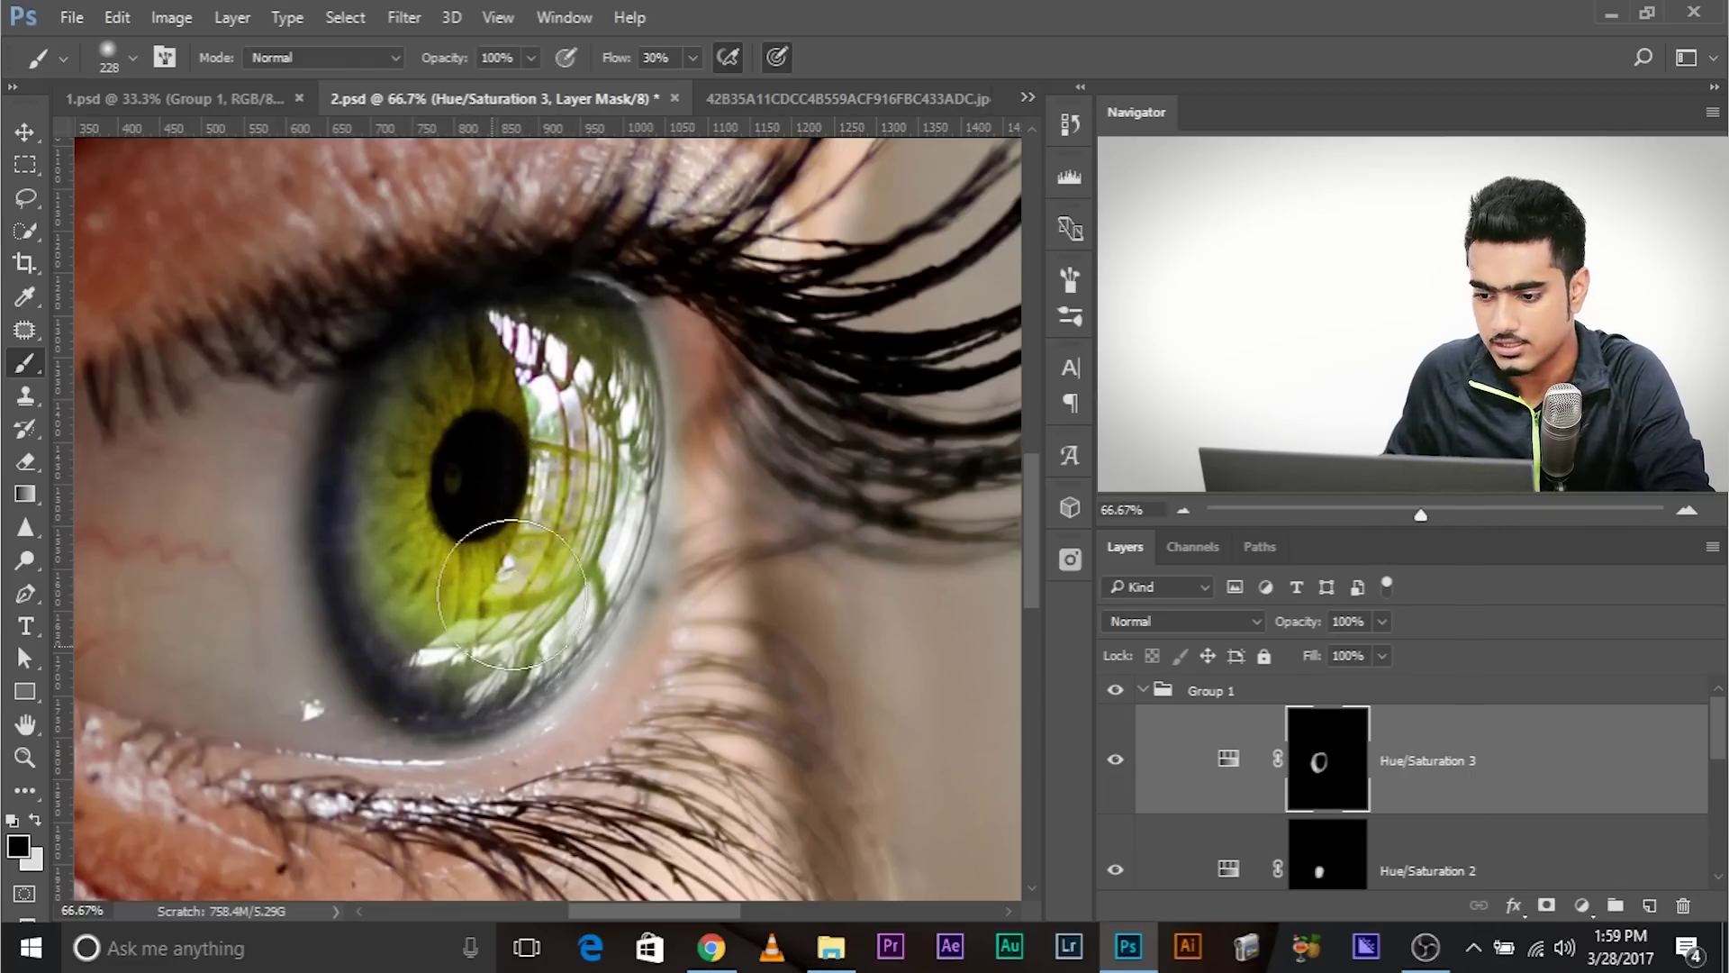
left_click(1125, 763)
left_click(1125, 762)
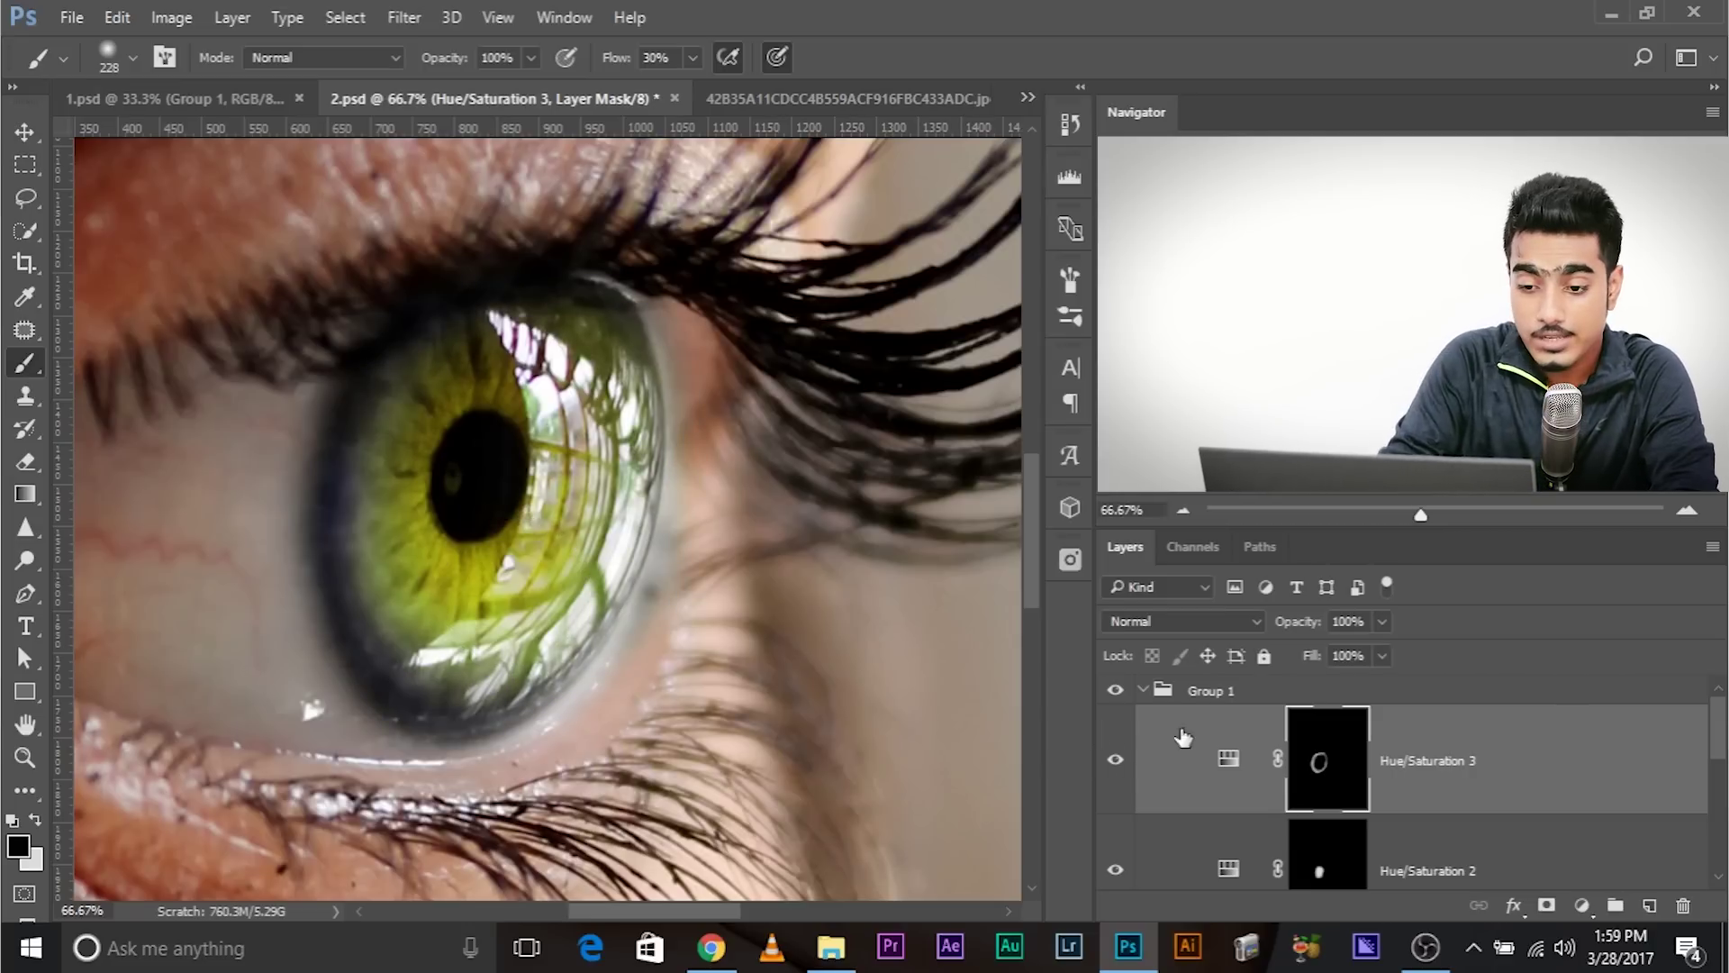
key("ctrl+minus")
key("ctrl+minus")
key("ctrl+minus")
key("ctrl+minus")
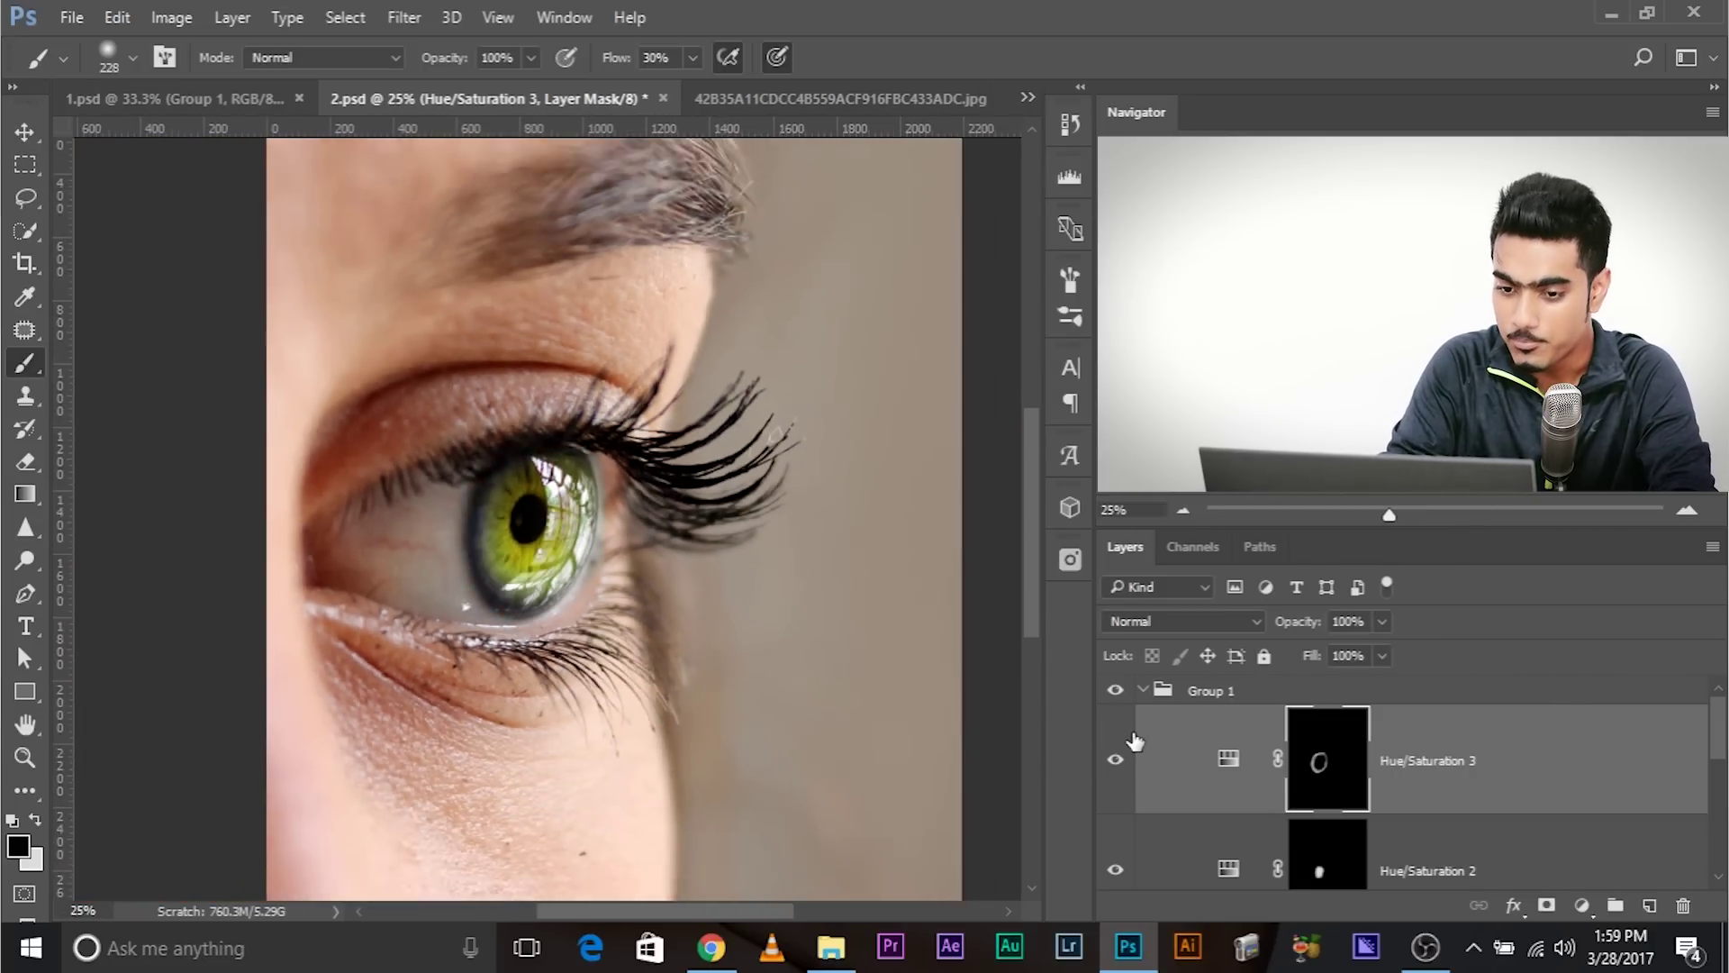
left_click(1113, 689)
left_click(1113, 690)
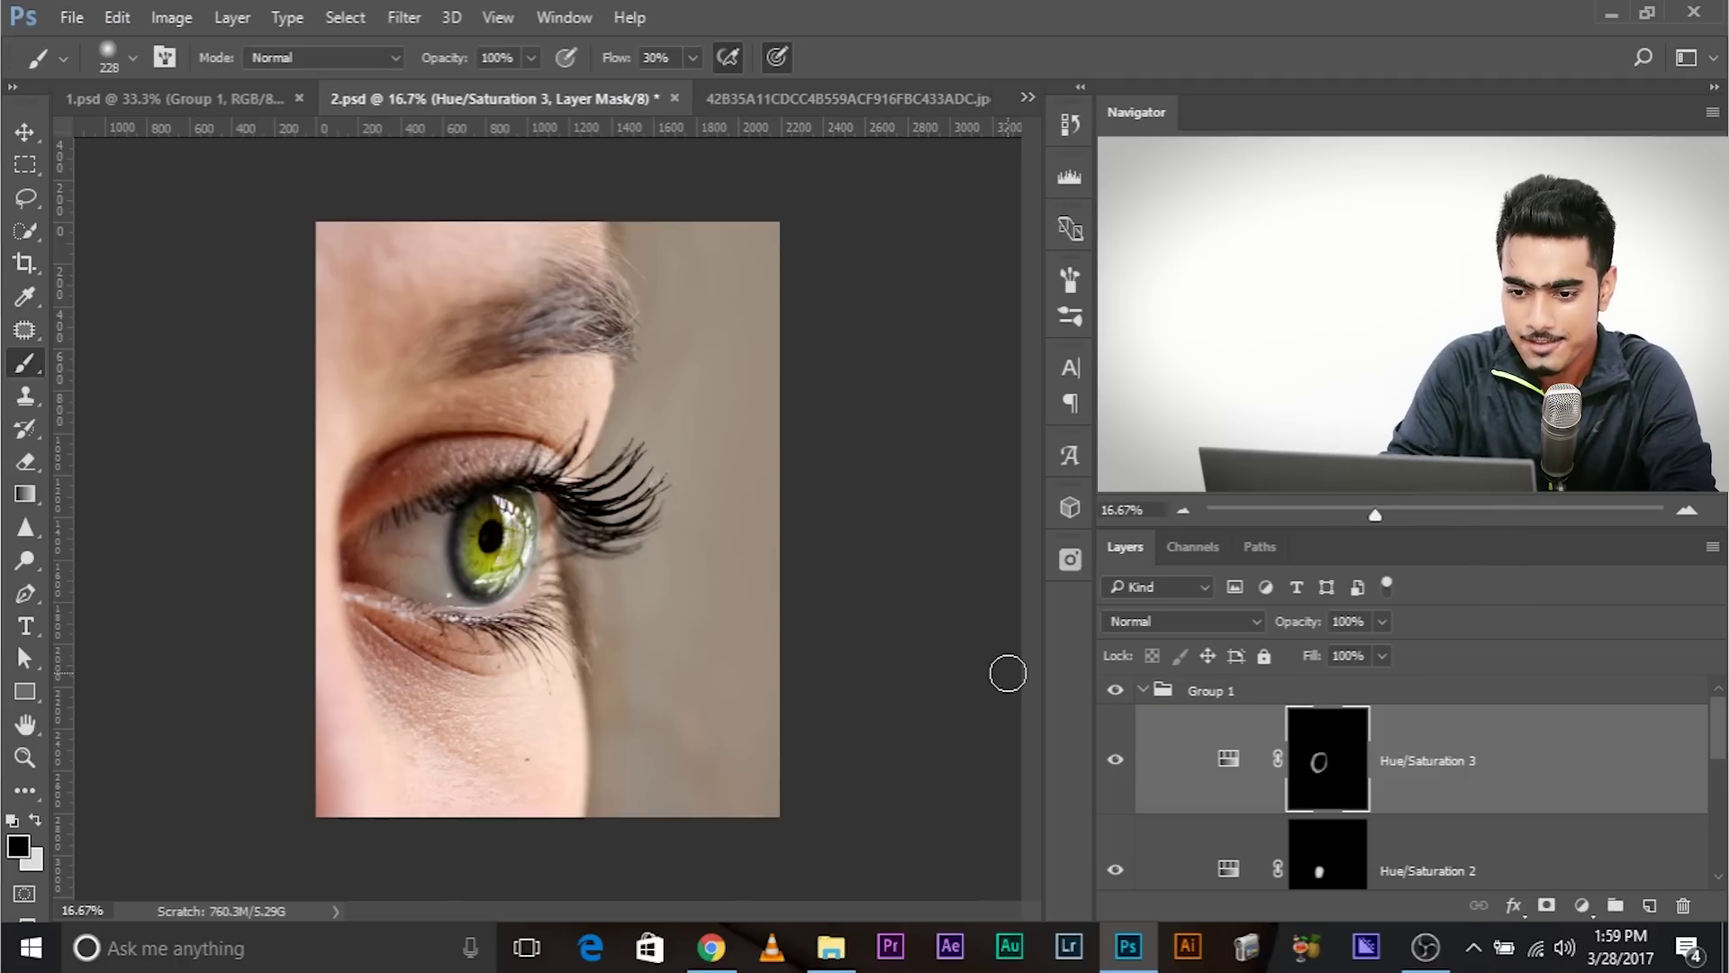
key("ctrl+plus")
key("ctrl+plus")
key("ctrl+plus")
key("ctrl+plus")
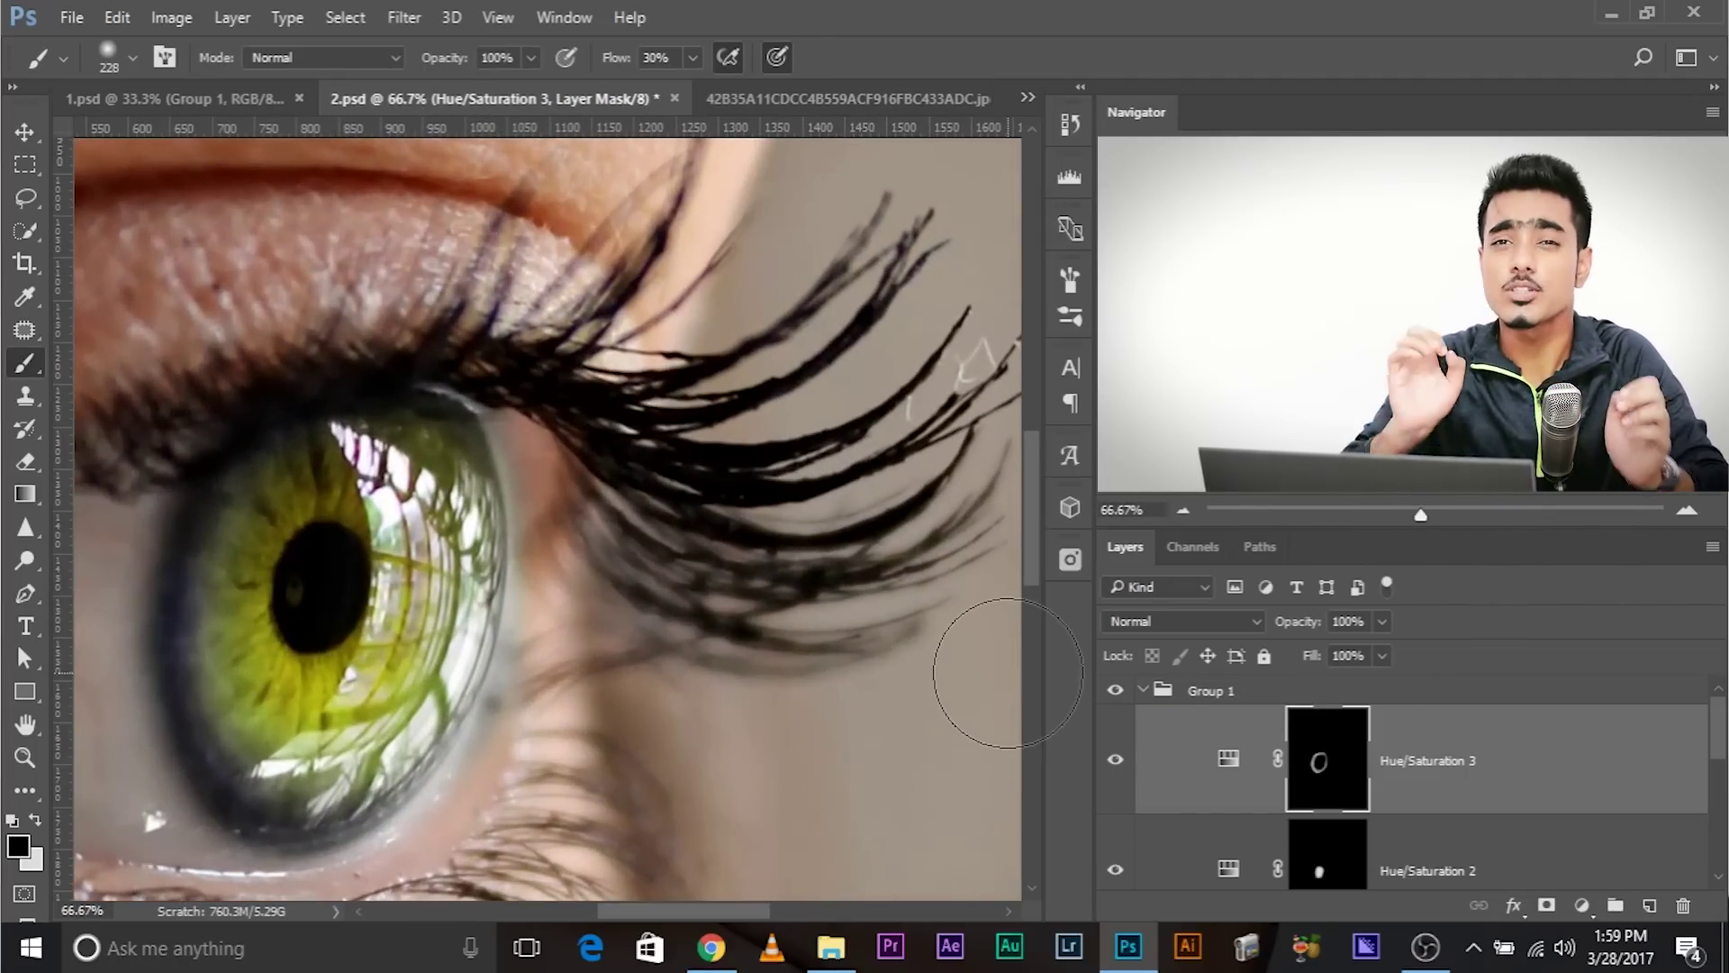